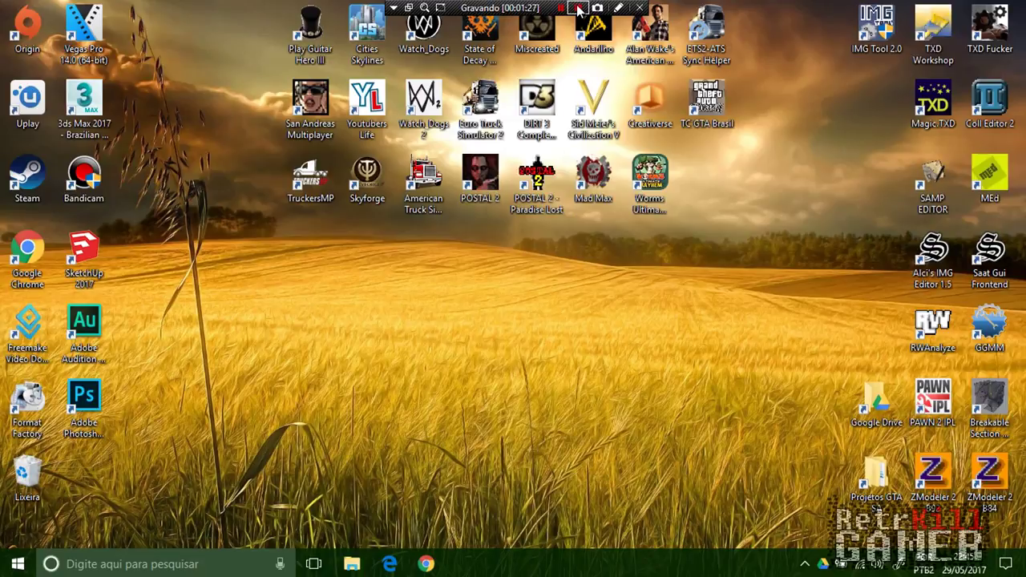
pyautogui.click(876, 28)
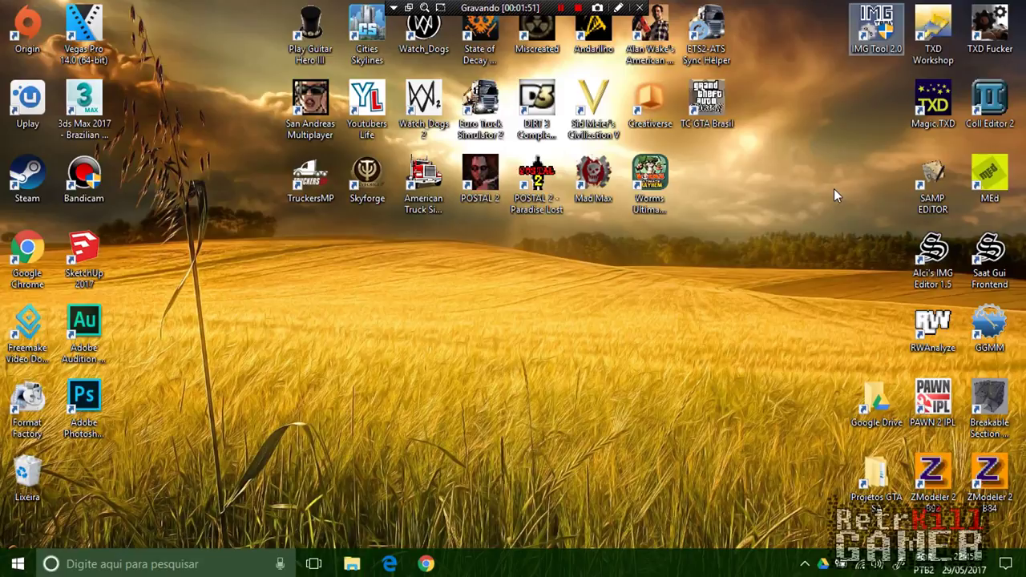
pyautogui.click(939, 268)
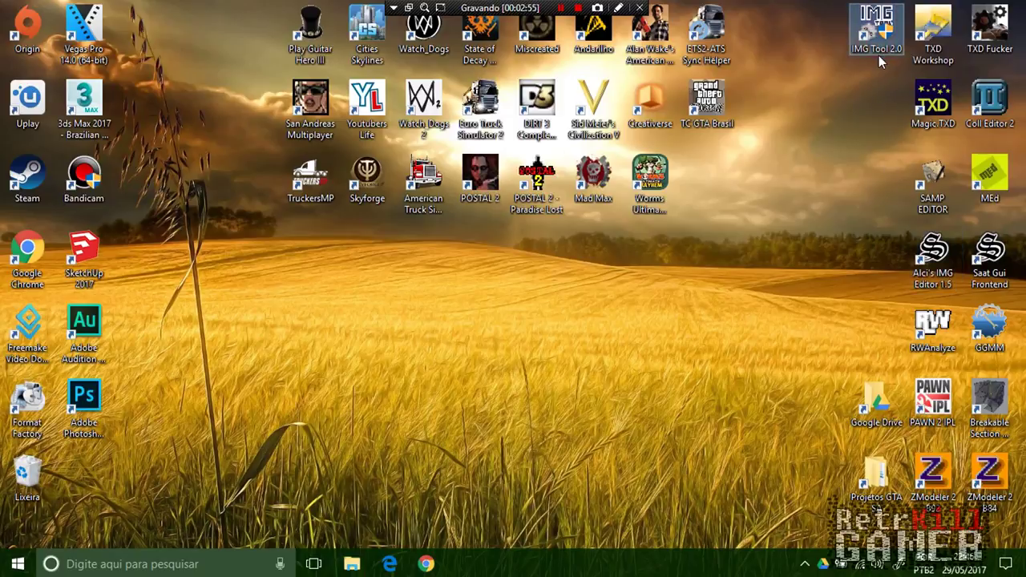
pyautogui.doubleClick(930, 31)
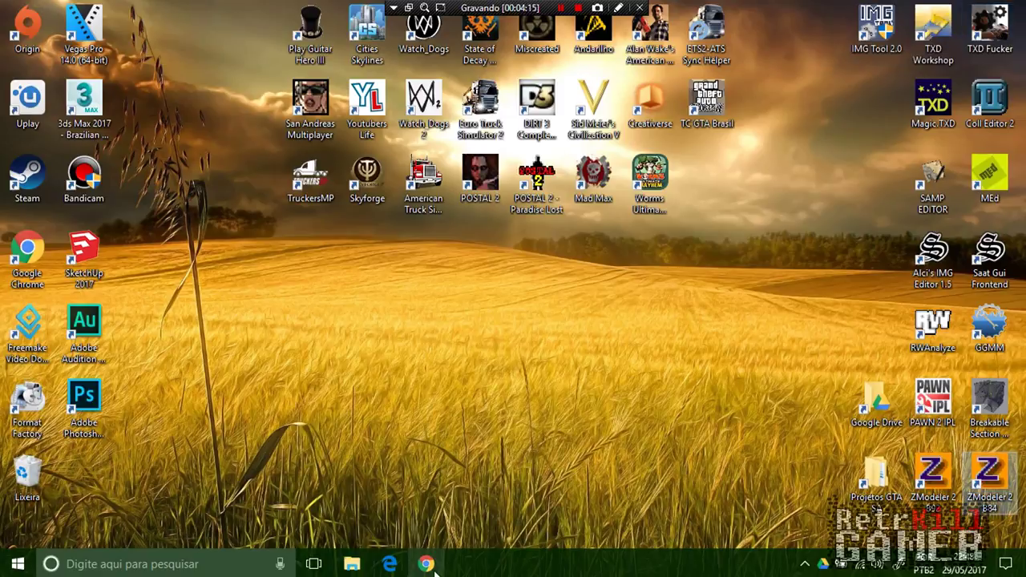
# Step: Open main.8.com.rockstargames.gtasa.obb from the com.rockstargames.gtasa folder in WinRAR, without making it the default app for .obb files
pyautogui.moveTo(431, 568)
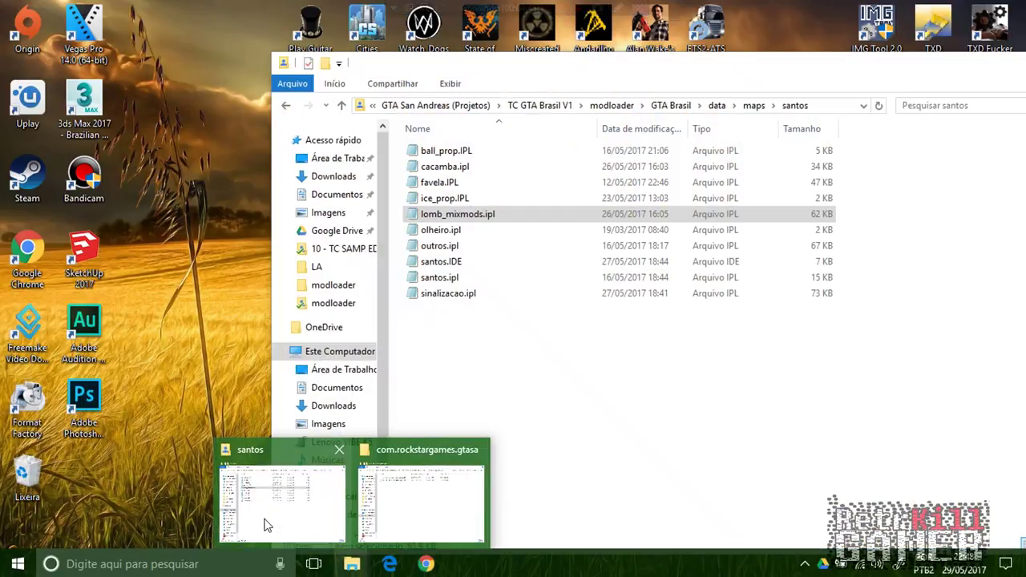
pyautogui.click(266, 522)
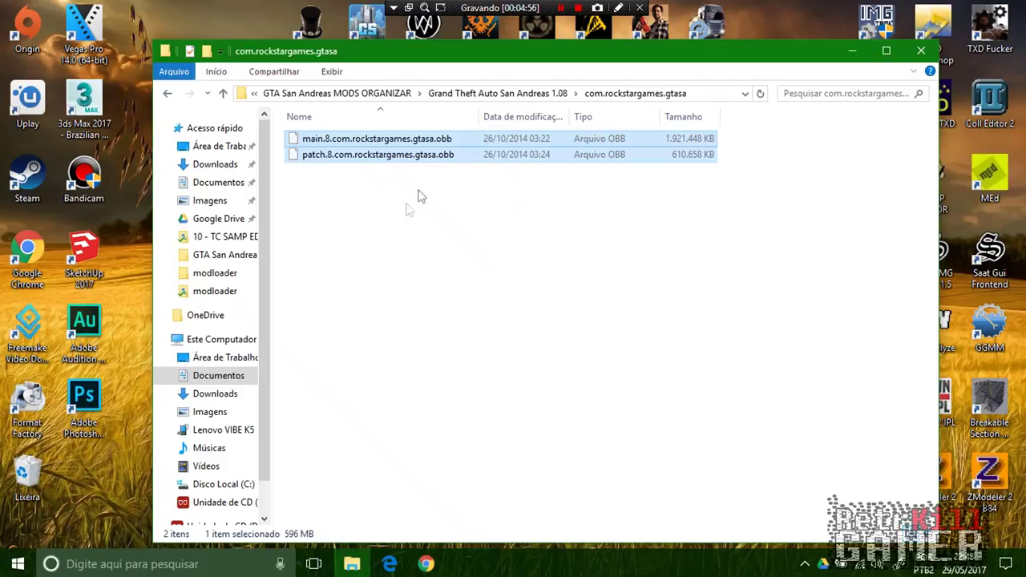
pyautogui.click(411, 156)
pyautogui.rightClick(399, 145)
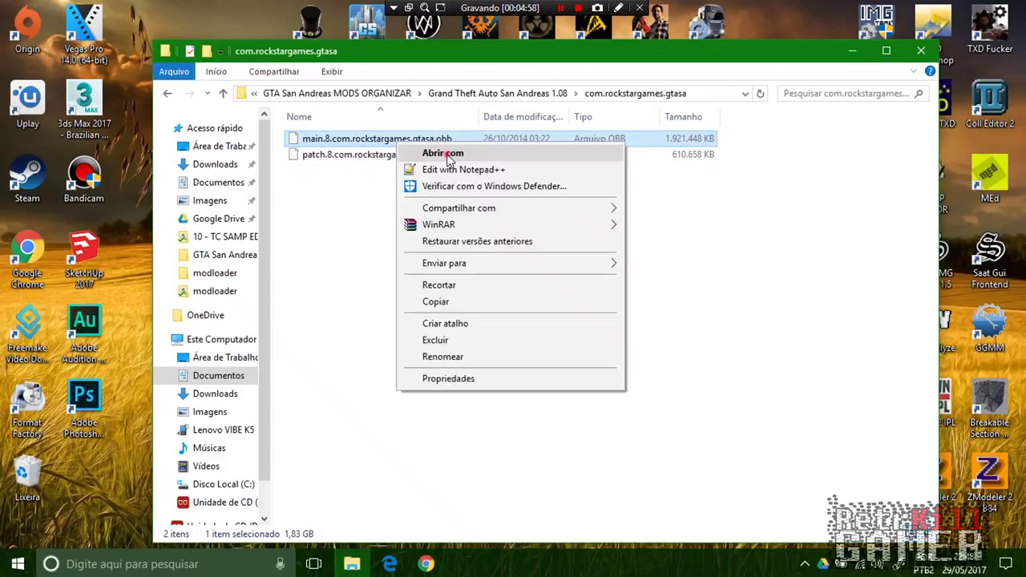
pyautogui.click(449, 154)
pyautogui.click(427, 239)
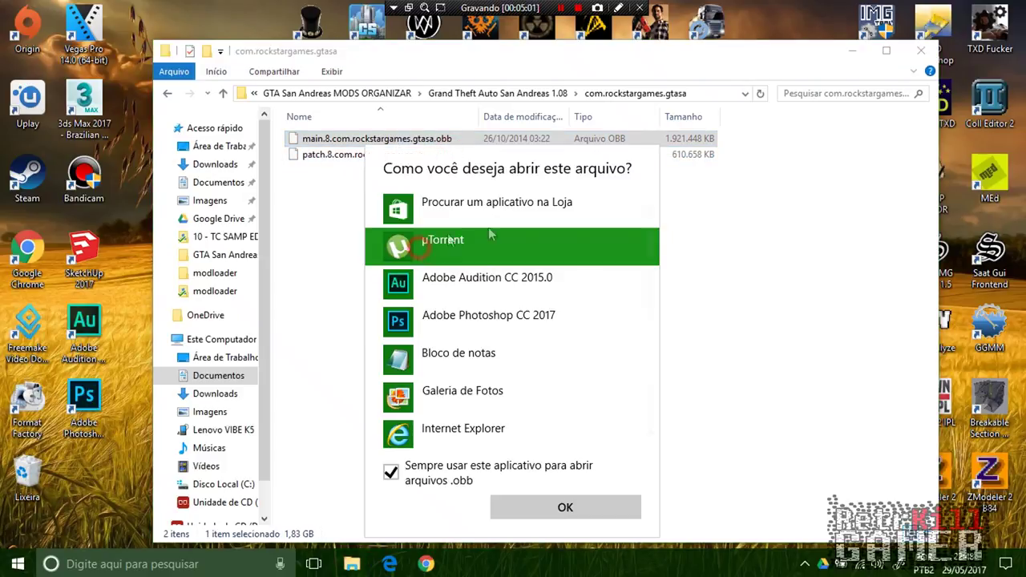
pyautogui.click(390, 472)
pyautogui.scroll(-5, 449, 377)
pyautogui.click(440, 373)
pyautogui.click(557, 505)
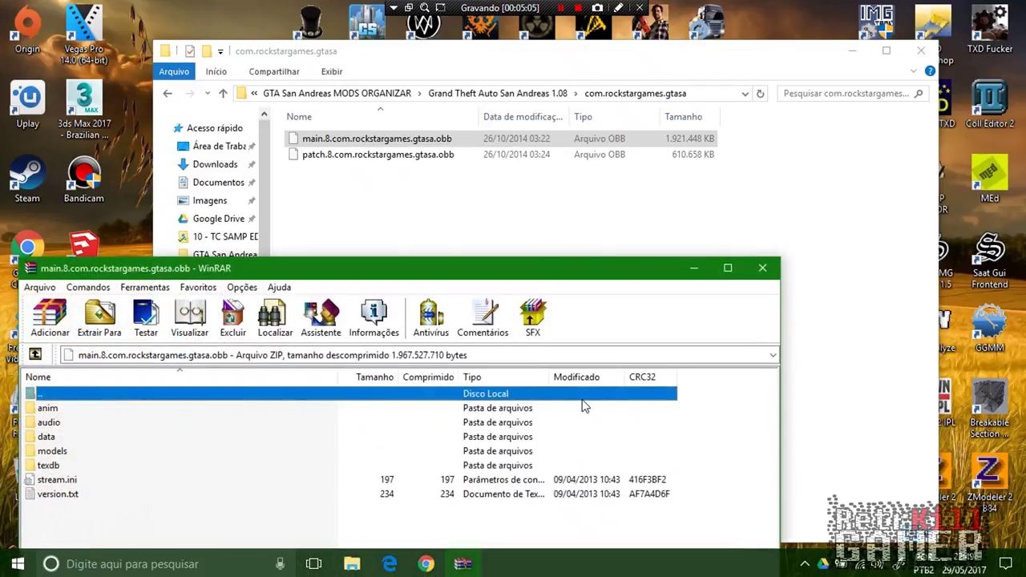
# Step: Move the archive window beside the file list and examine the top-level folders and files of the main OBB
pyautogui.moveTo(327, 269); pyautogui.dragTo(536, 112)
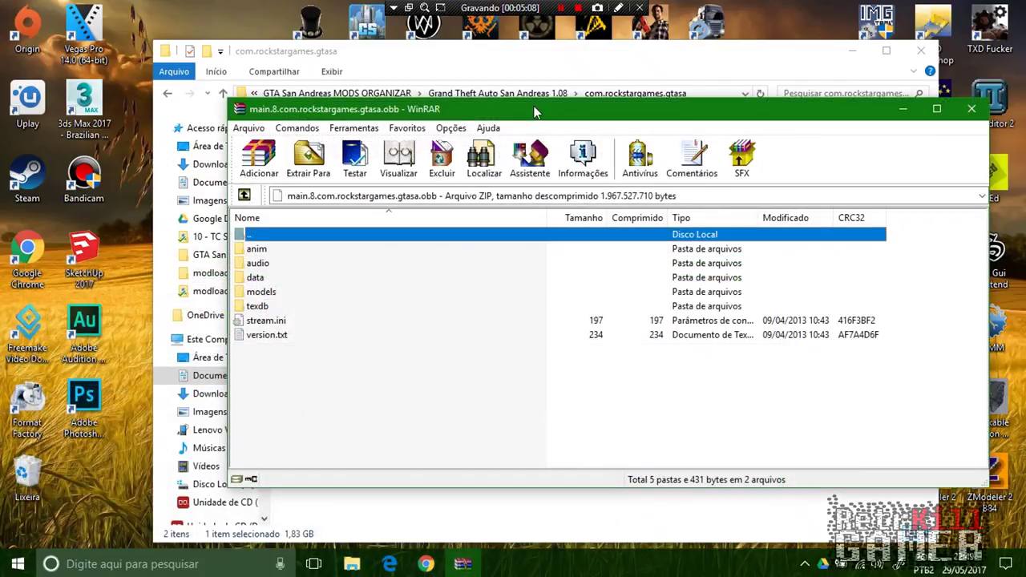
pyautogui.moveTo(411, 106); pyautogui.dragTo(643, 74)
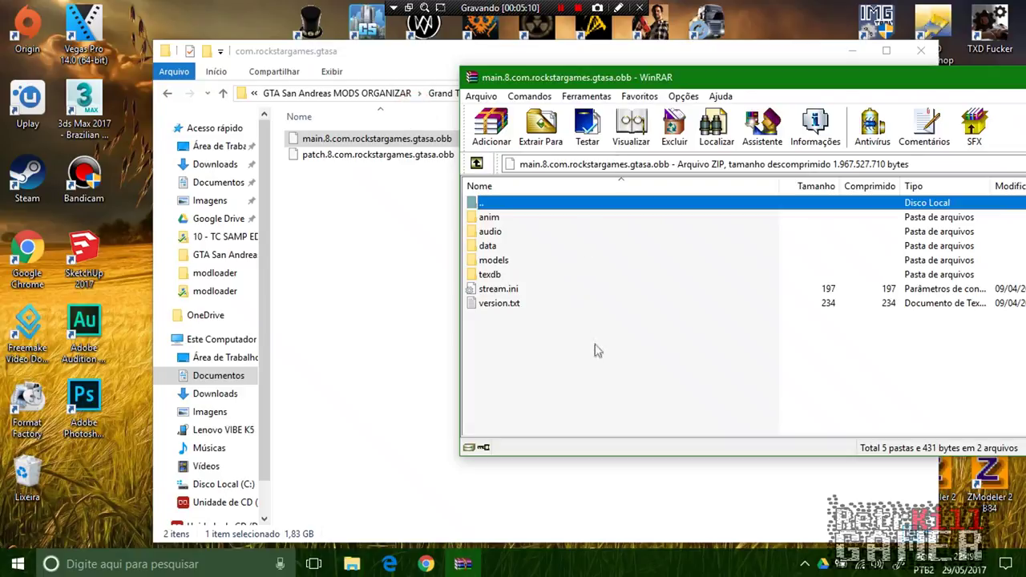
pyautogui.moveTo(595, 351); pyautogui.dragTo(494, 215)
pyautogui.moveTo(598, 388); pyautogui.dragTo(481, 215)
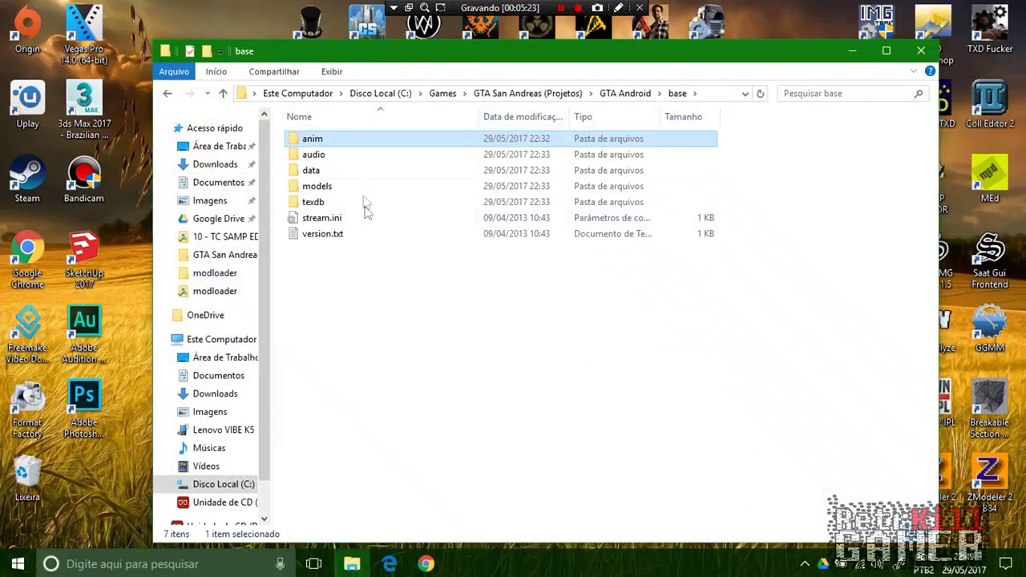
# Step: Compare the extracted contents of the base and patch folders, and return to the GTA Android folder
pyautogui.moveTo(391, 284); pyautogui.dragTo(272, 134)
pyautogui.click(167, 93)
pyautogui.click(314, 155)
pyautogui.doubleClick(313, 154)
pyautogui.moveTo(469, 305); pyautogui.dragTo(272, 134)
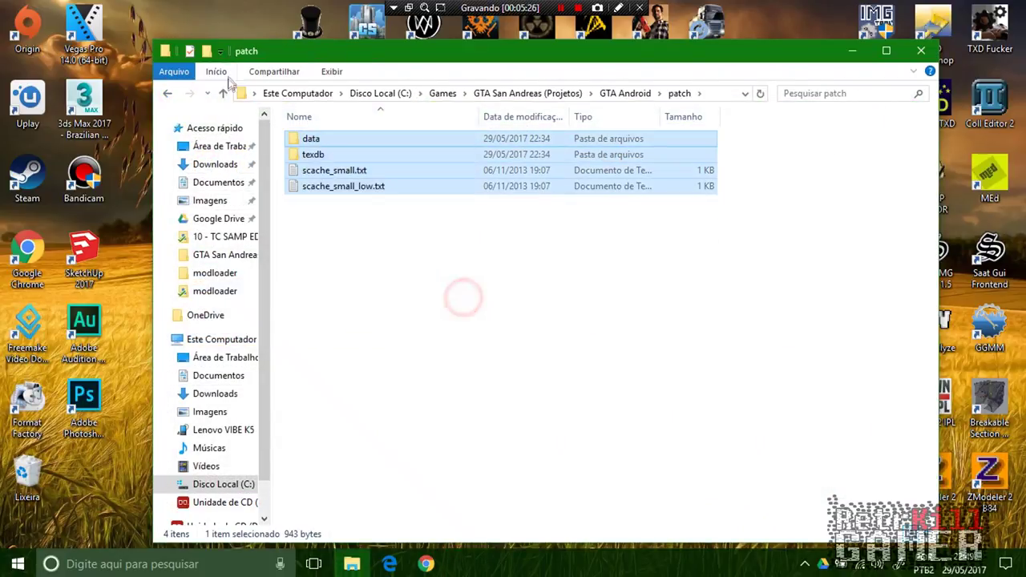
pyautogui.click(168, 93)
pyautogui.doubleClick(314, 138)
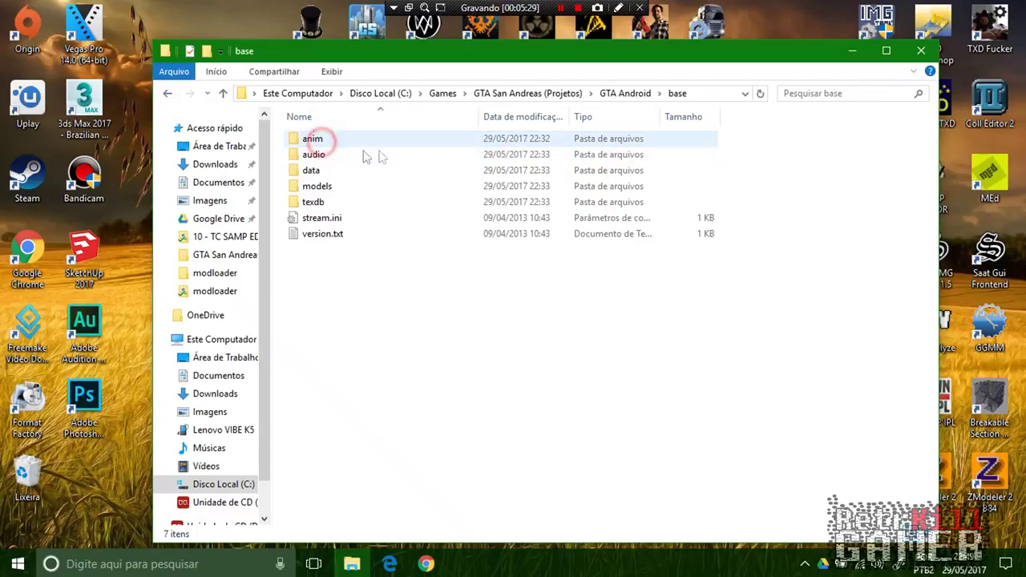
pyautogui.click(626, 94)
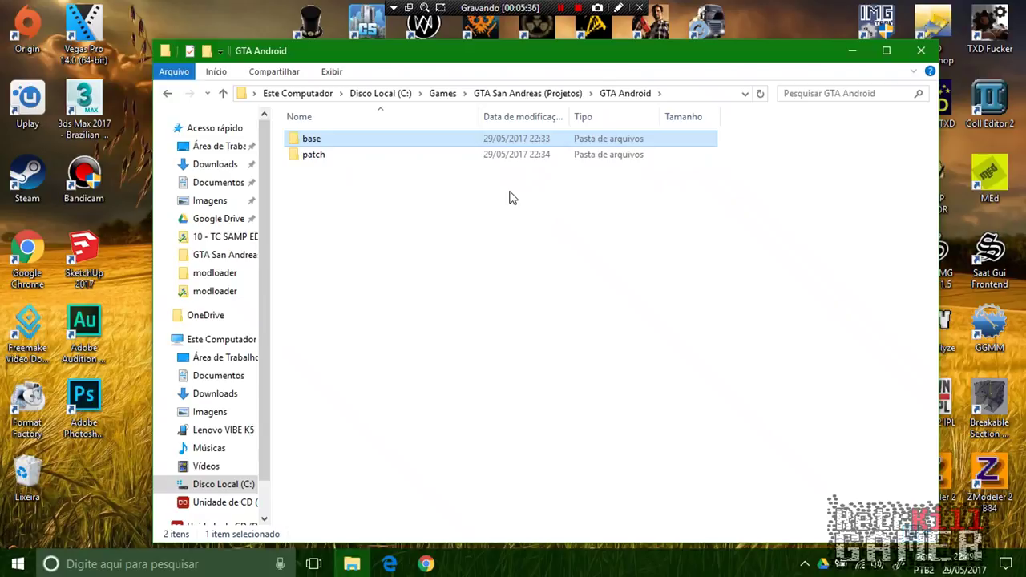
pyautogui.click(428, 207)
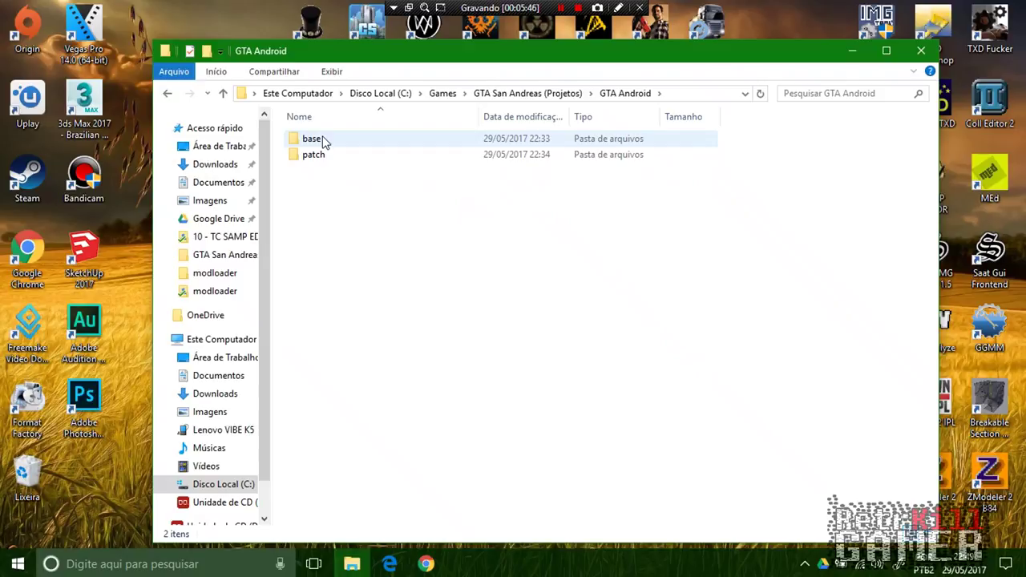
# Step: Open the base folder and look inside its anim and audio subfolders
pyautogui.doubleClick(324, 142)
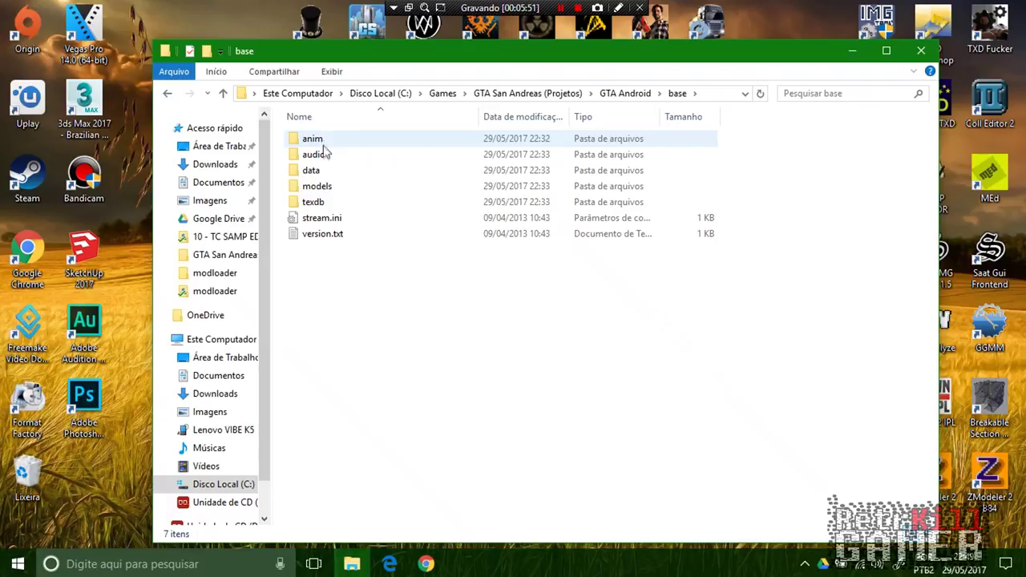
pyautogui.doubleClick(329, 139)
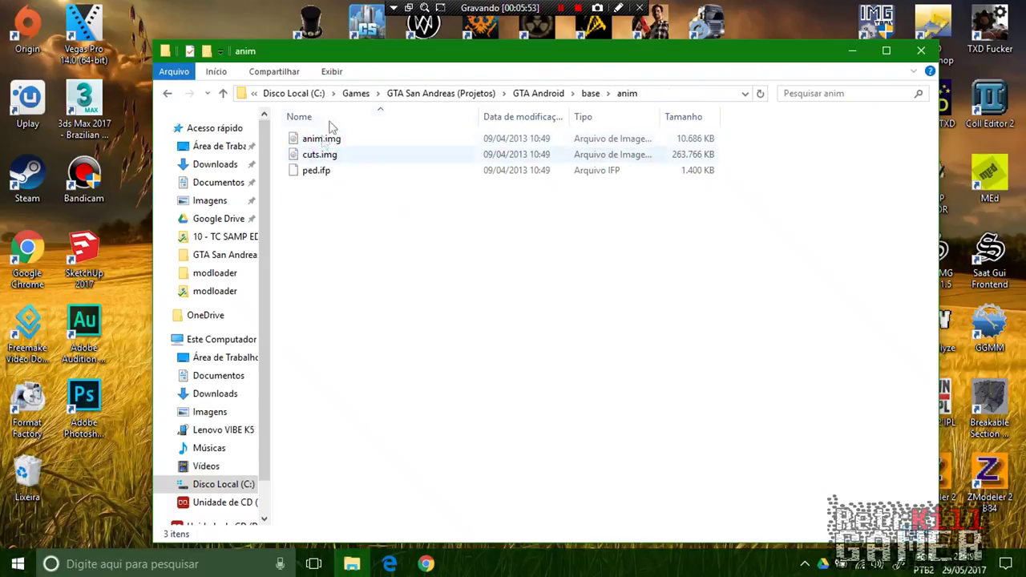
pyautogui.click(168, 94)
pyautogui.doubleClick(311, 152)
pyautogui.click(168, 93)
# Step: Open the data folder inside base and look into its maps subfolder
pyautogui.click(318, 171)
pyautogui.doubleClick(319, 172)
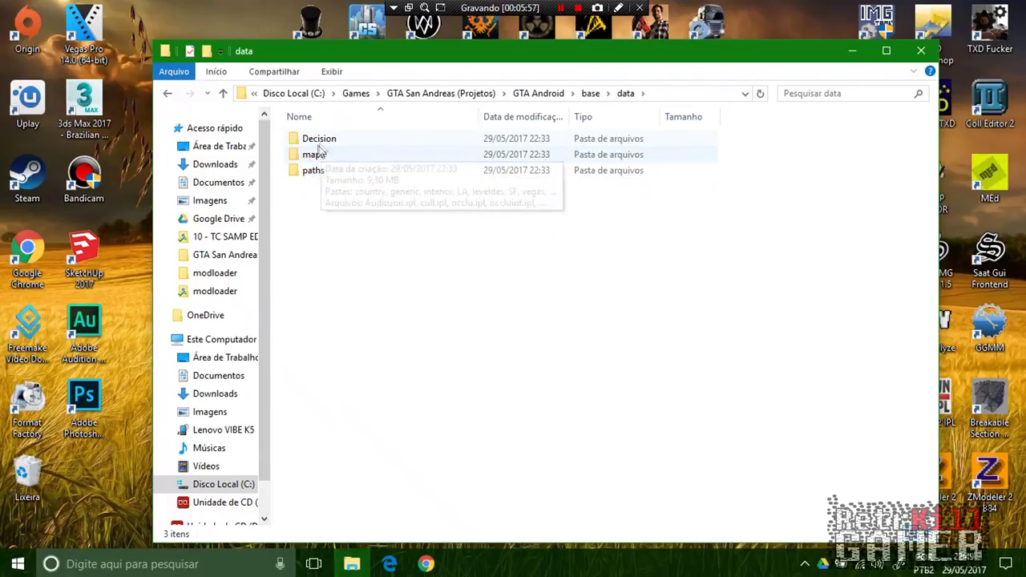
pyautogui.moveTo(409, 276); pyautogui.dragTo(278, 124)
pyautogui.click(416, 295)
pyautogui.doubleClick(325, 155)
pyautogui.click(170, 94)
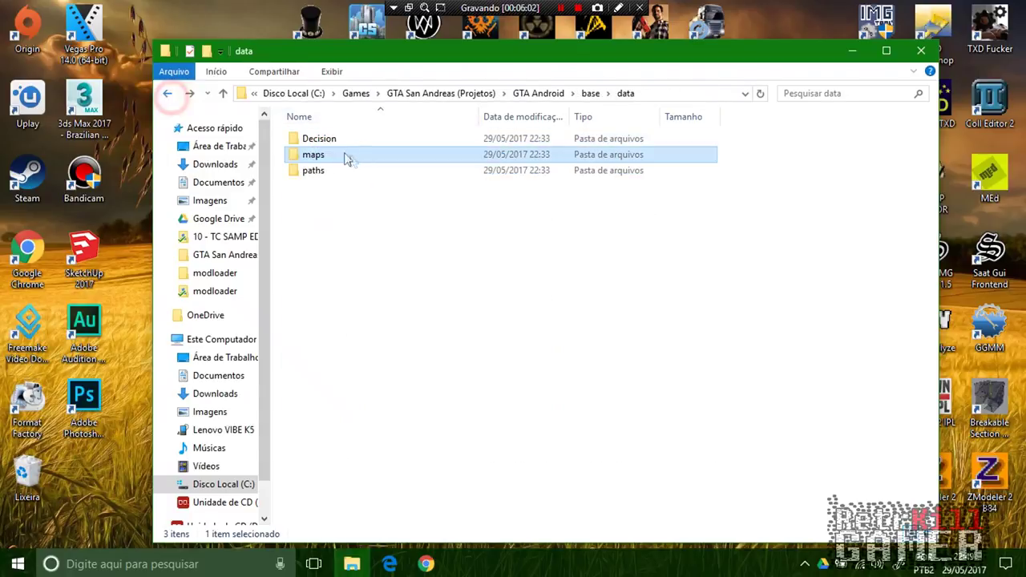
# Step: Examine the Decision, paths and maps subfolders of data, and return to the base folder
pyautogui.doubleClick(316, 140)
pyautogui.click(167, 93)
pyautogui.doubleClick(313, 171)
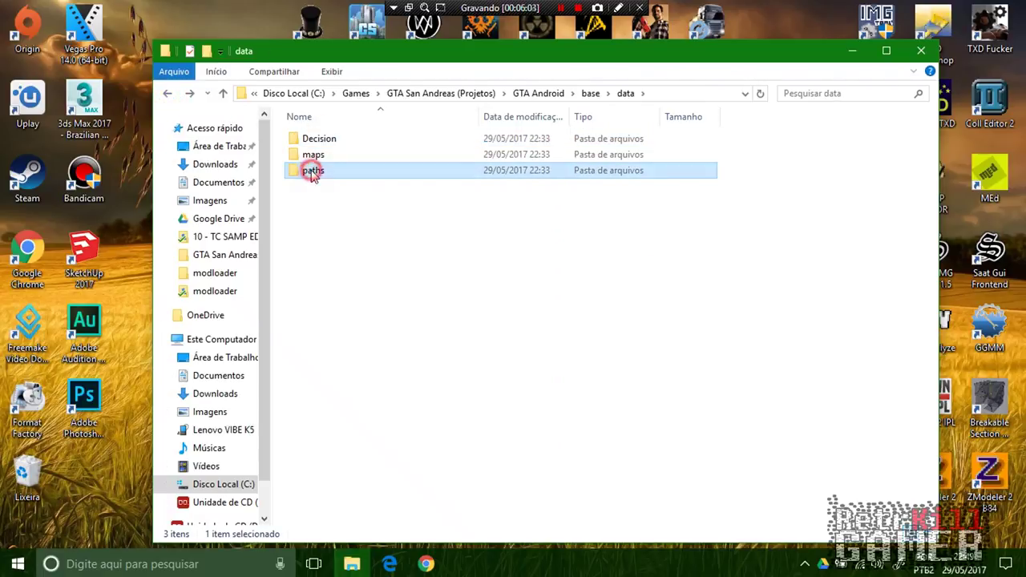
pyautogui.click(166, 97)
pyautogui.doubleClick(306, 155)
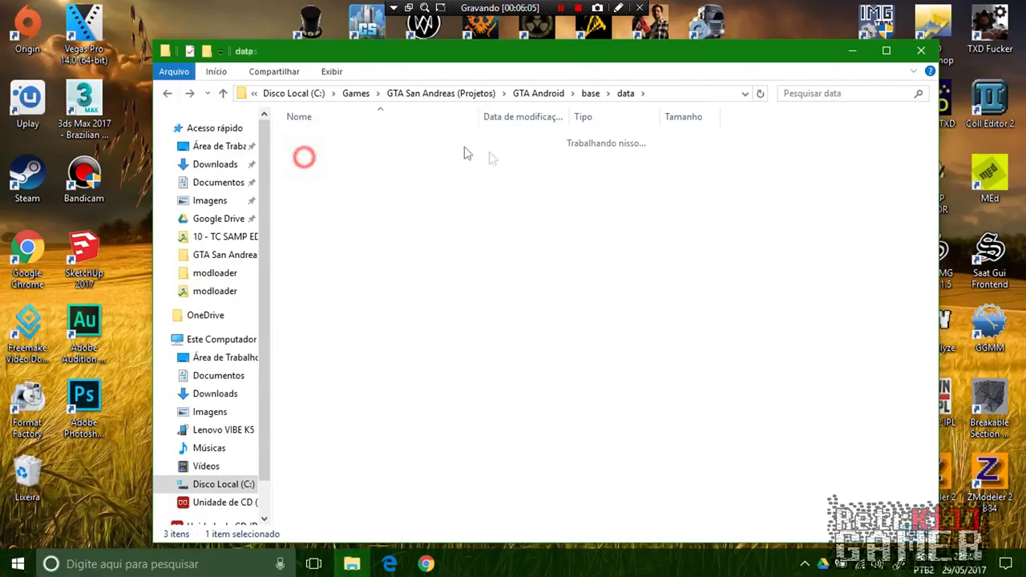
pyautogui.moveTo(433, 492); pyautogui.dragTo(282, 125)
pyautogui.click(166, 97)
pyautogui.click(166, 97)
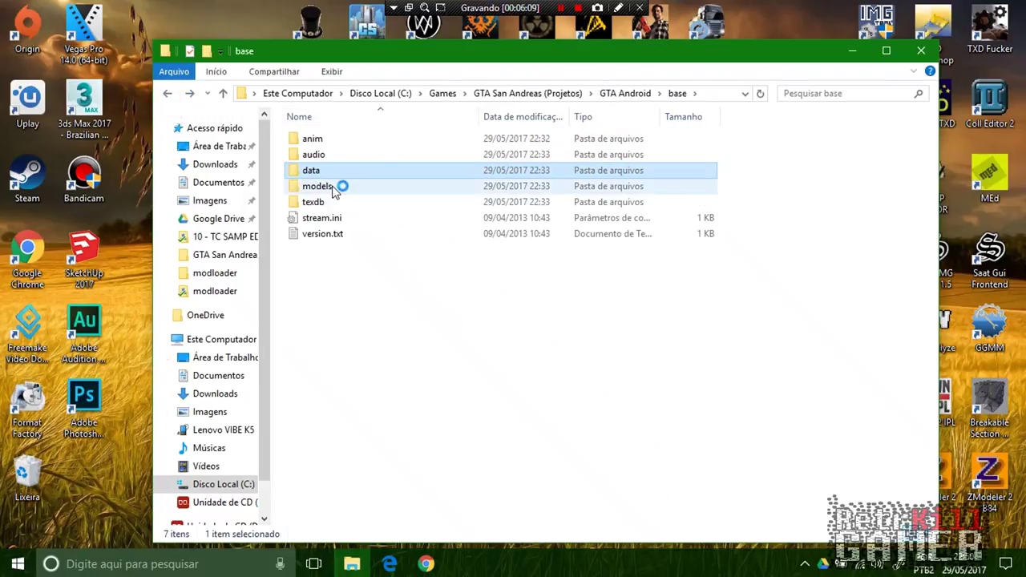
# Step: Open the gta3 folder inside base's texdb folder, examine its texture database files and point out TXD Fucker on the desktop
pyautogui.doubleClick(312, 202)
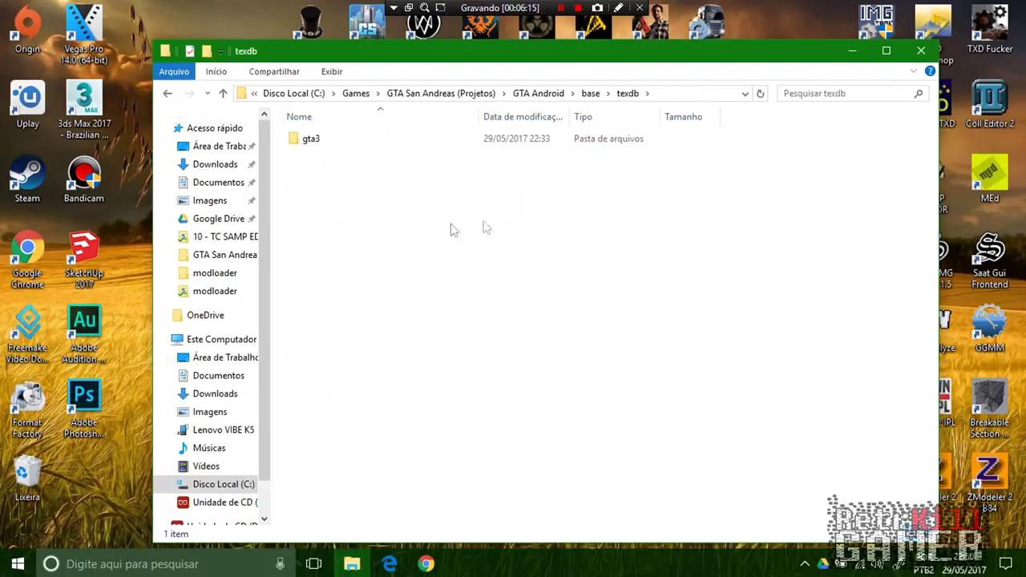
pyautogui.moveTo(619, 56)
pyautogui.mouseDown()
pyautogui.moveTo(572, 49)
pyautogui.moveTo(555, 91)
pyautogui.moveTo(598, 64)
pyautogui.mouseUp()
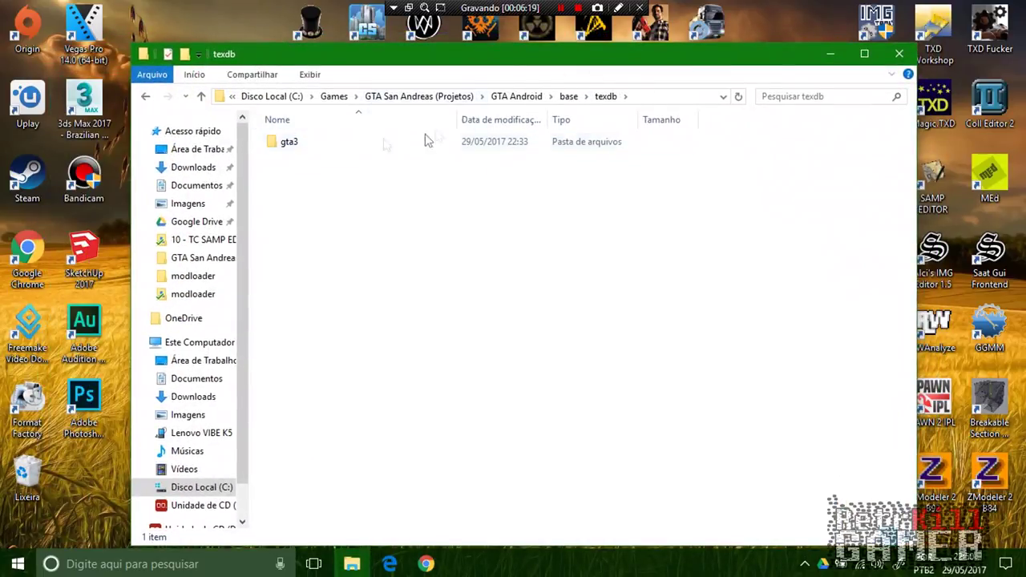
pyautogui.doubleClick(290, 144)
pyautogui.moveTo(479, 372); pyautogui.dragTo(518, 412)
pyautogui.click(527, 389)
pyautogui.moveTo(593, 415); pyautogui.dragTo(269, 136)
pyautogui.click(350, 377)
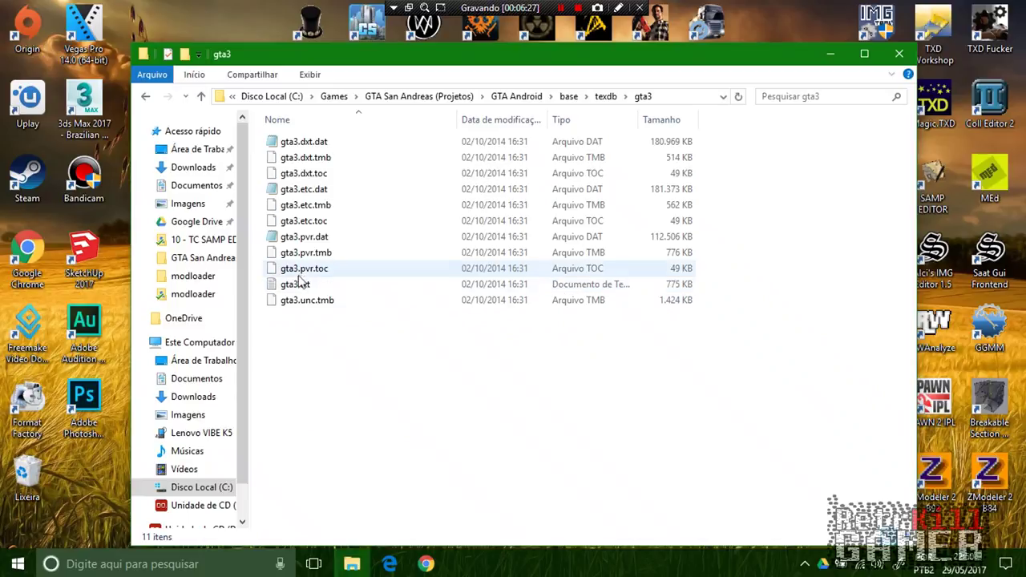
pyautogui.click(990, 31)
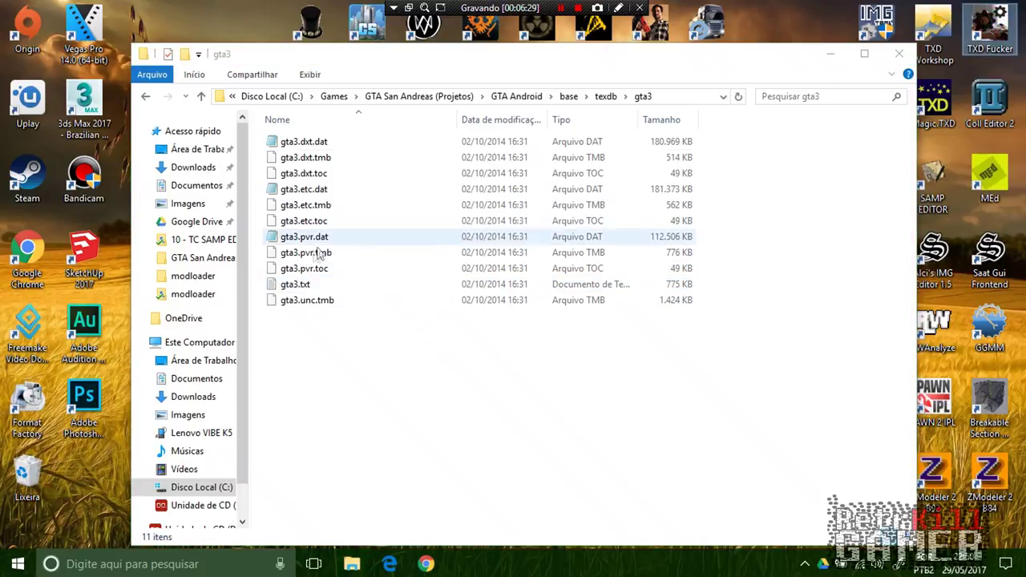
# Step: Open gta3.txt in Notepad, examine its texture entries and close the file
pyautogui.click(292, 285)
pyautogui.doubleClick(293, 286)
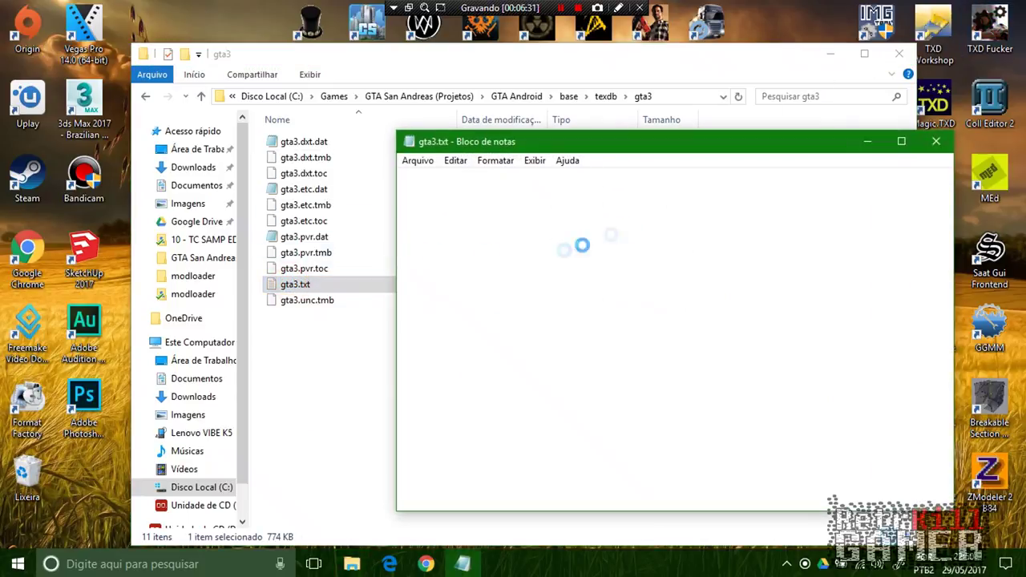
pyautogui.moveTo(697, 148); pyautogui.dragTo(449, 84)
pyautogui.scroll(-10, 362, 225)
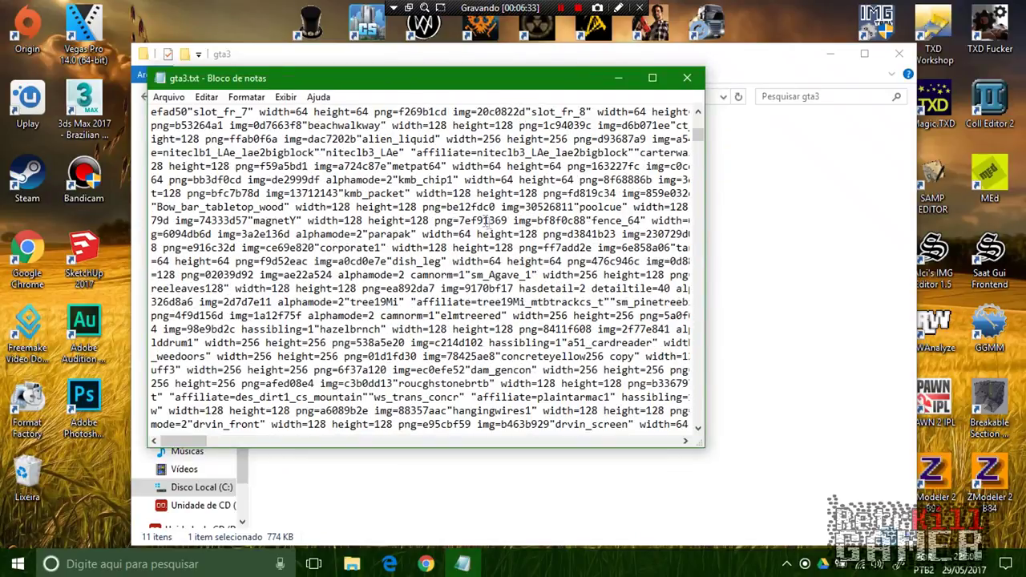
pyautogui.moveTo(356, 207); pyautogui.dragTo(587, 210)
pyautogui.click(289, 342)
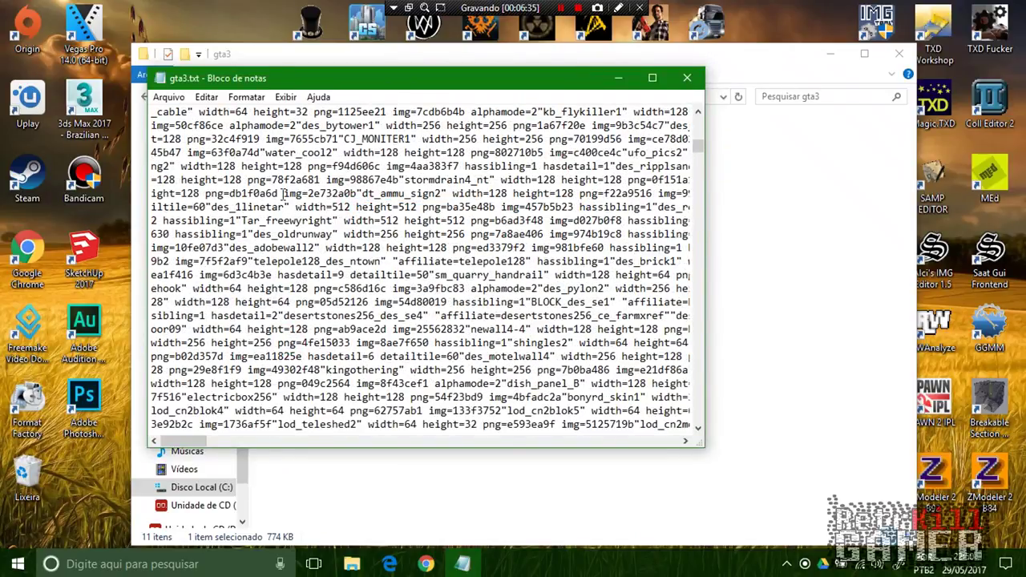
pyautogui.moveTo(282, 193); pyautogui.dragTo(486, 194)
pyautogui.moveTo(319, 303); pyautogui.dragTo(403, 316)
pyautogui.scroll(-10, 413, 293)
pyautogui.moveTo(561, 295); pyautogui.dragTo(240, 309)
pyautogui.scroll(-10, 321, 305)
pyautogui.click(682, 80)
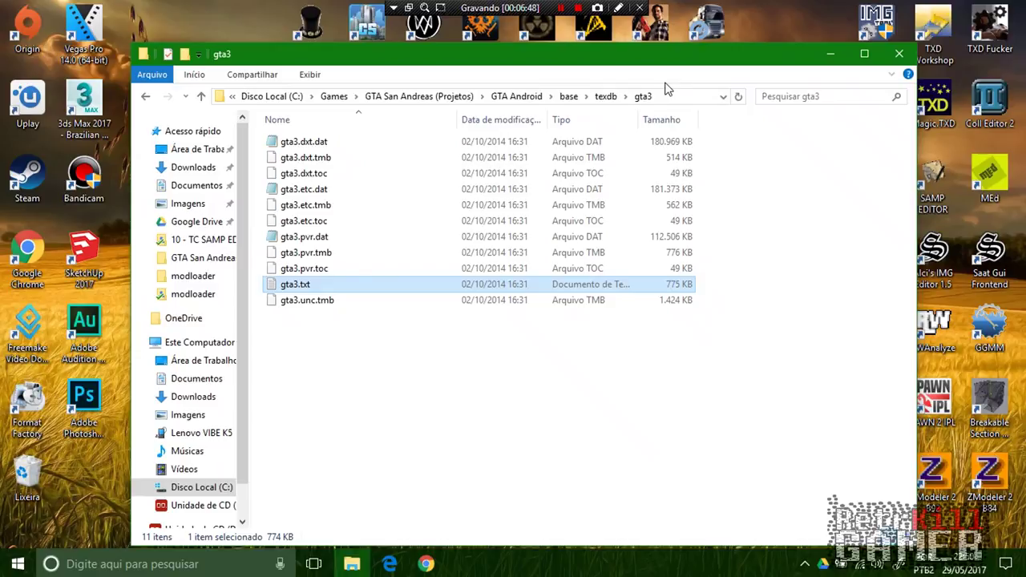
# Step: Return to the GTA Android folder and open its patch folder
pyautogui.click(605, 96)
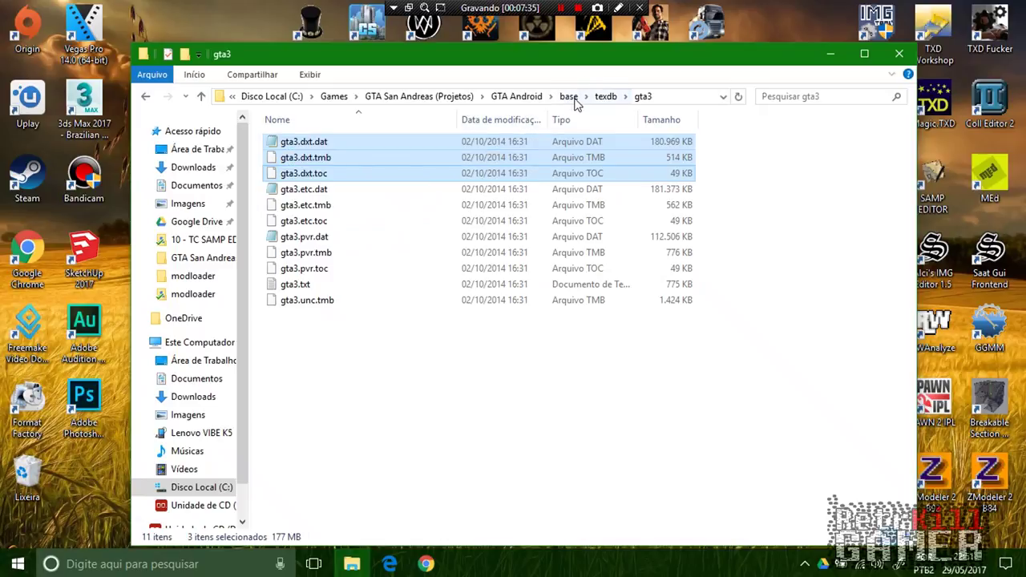
pyautogui.click(520, 97)
pyautogui.click(536, 97)
pyautogui.doubleClick(373, 158)
pyautogui.doubleClick(293, 157)
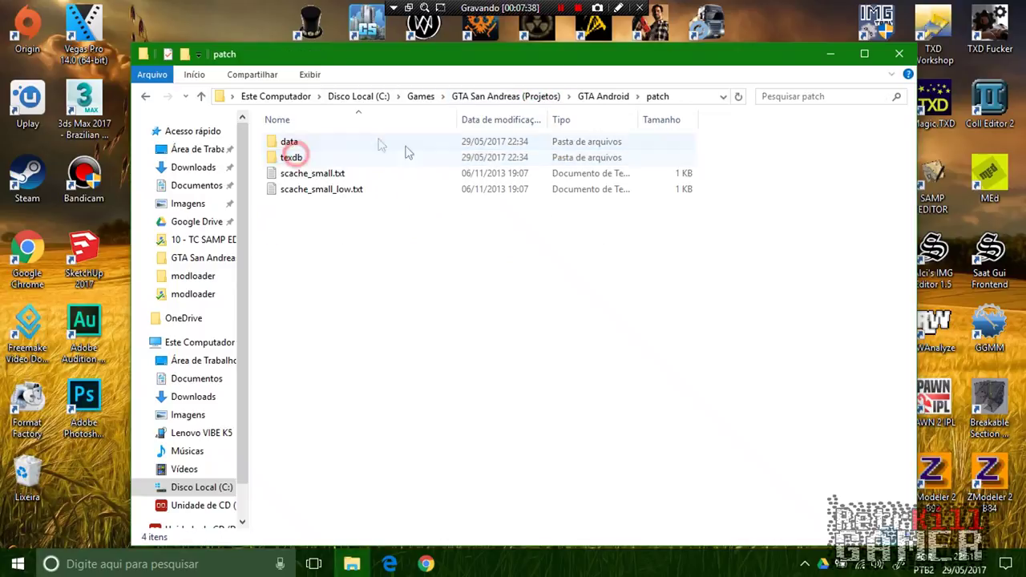
# Step: Open the data folder inside patch and examine its list of DAT, IDE and CFG files
pyautogui.doubleClick(290, 142)
pyautogui.scroll(-6, 404, 255)
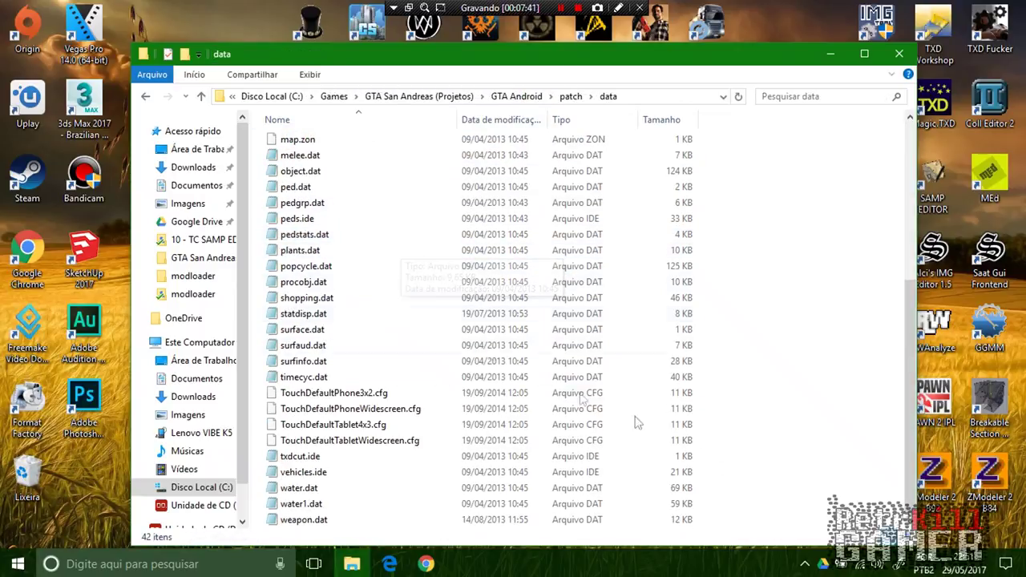
pyautogui.moveTo(797, 503); pyautogui.dragTo(530, 259)
pyautogui.click(753, 208)
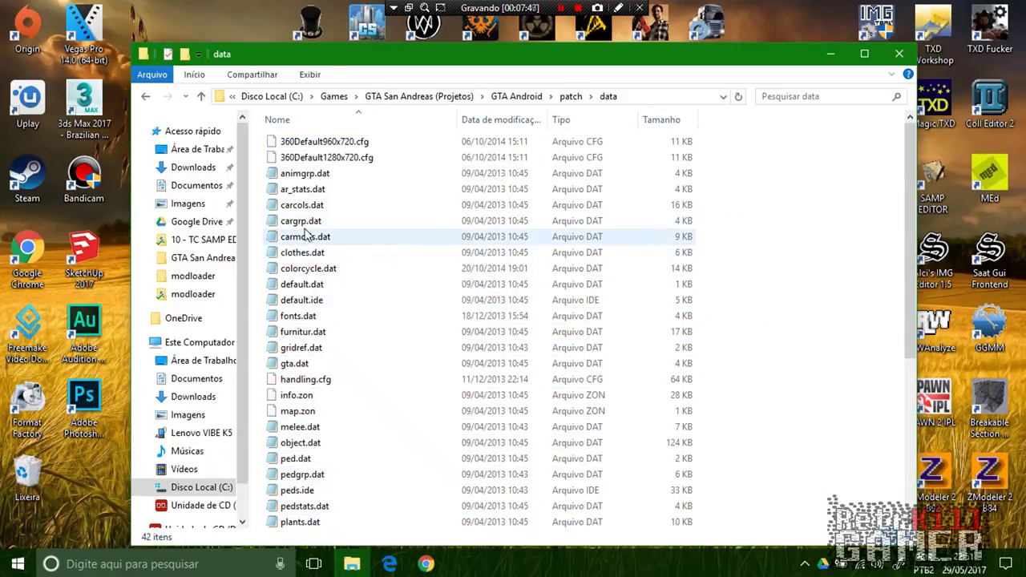
pyautogui.scroll(-3, 310, 223)
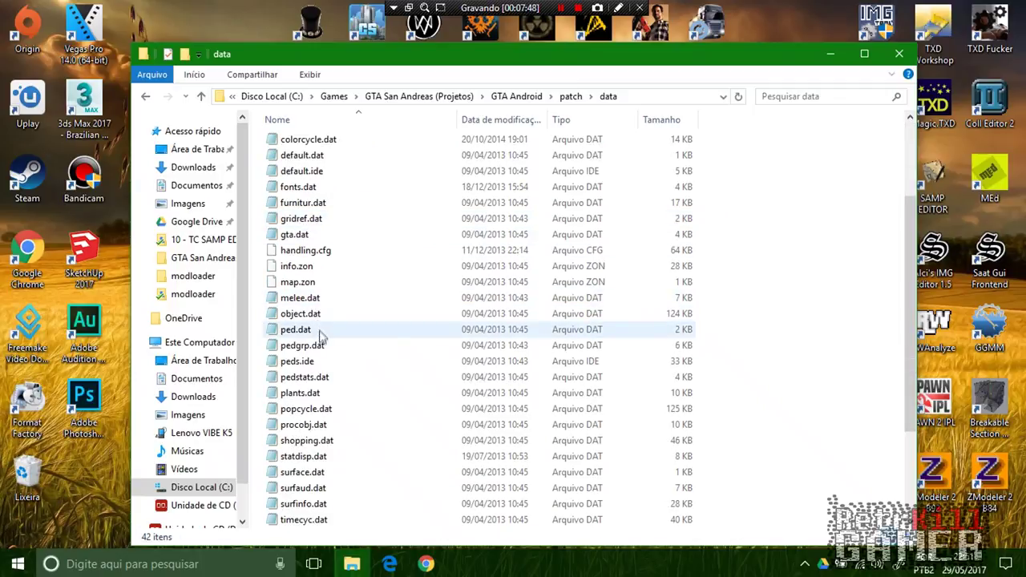
# Step: Point out handling.cfg in patch's data folder and look through the rest of the file list
pyautogui.click(304, 254)
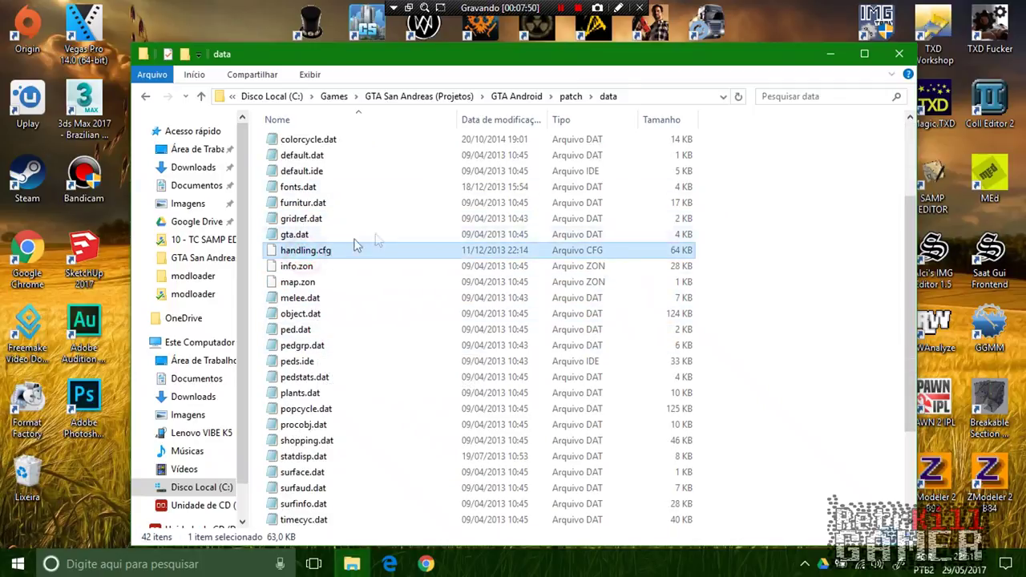
pyautogui.scroll(-3, 351, 271)
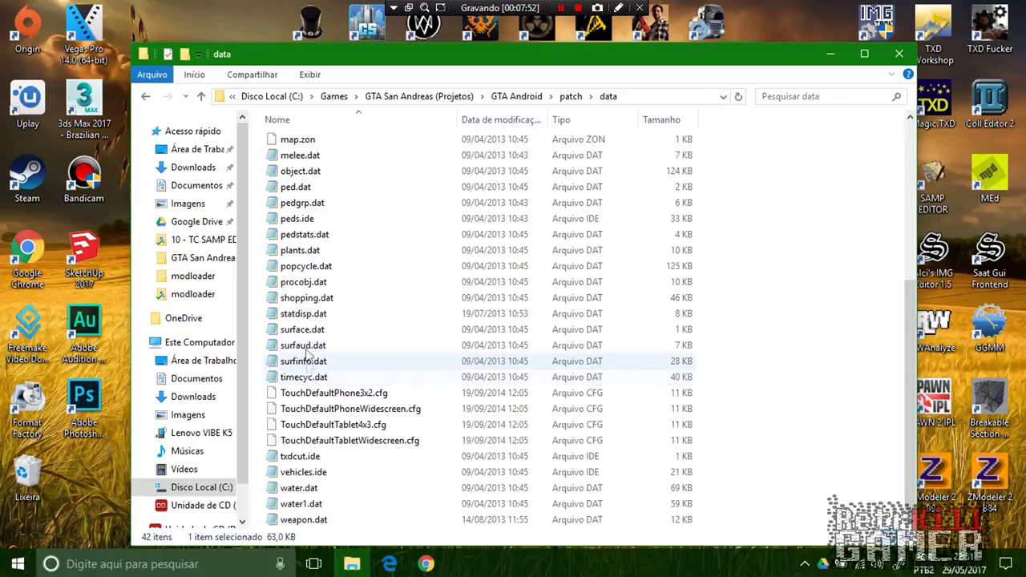
pyautogui.scroll(6, 295, 218)
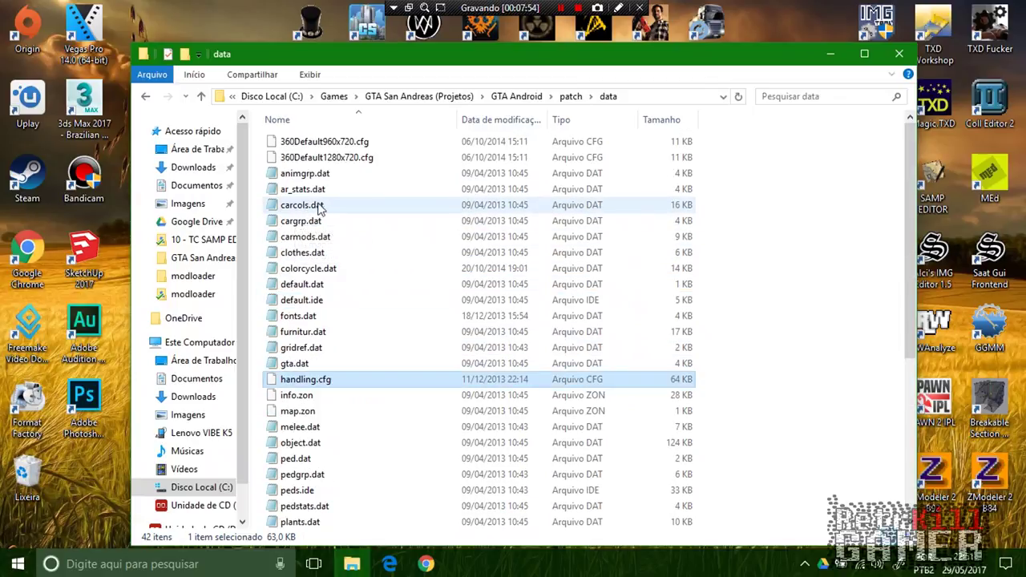
# Step: Open gta.dat in Notepad, examine its list of map IDE entries and close the file
pyautogui.doubleClick(309, 363)
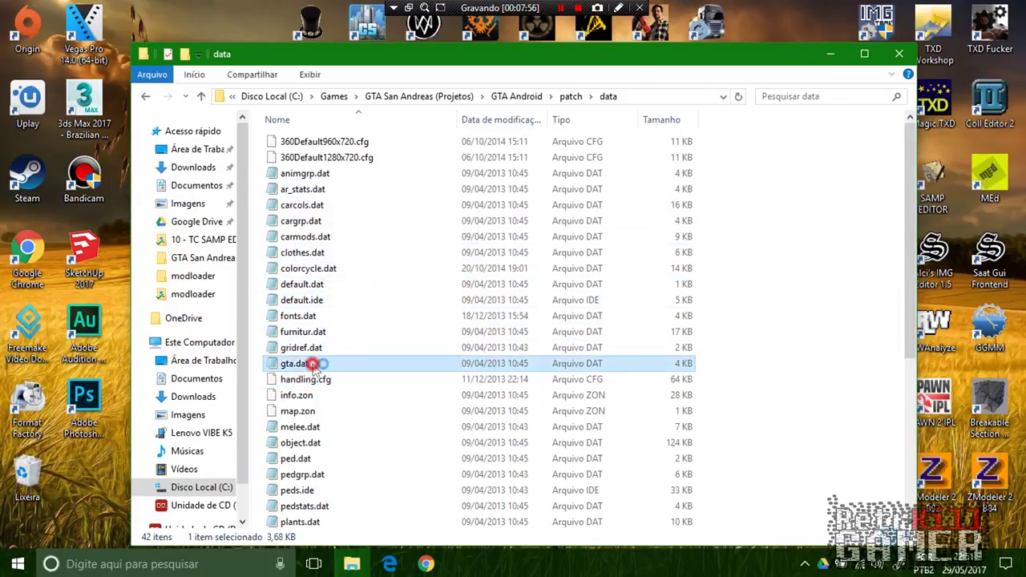
pyautogui.scroll(-14, 218, 272)
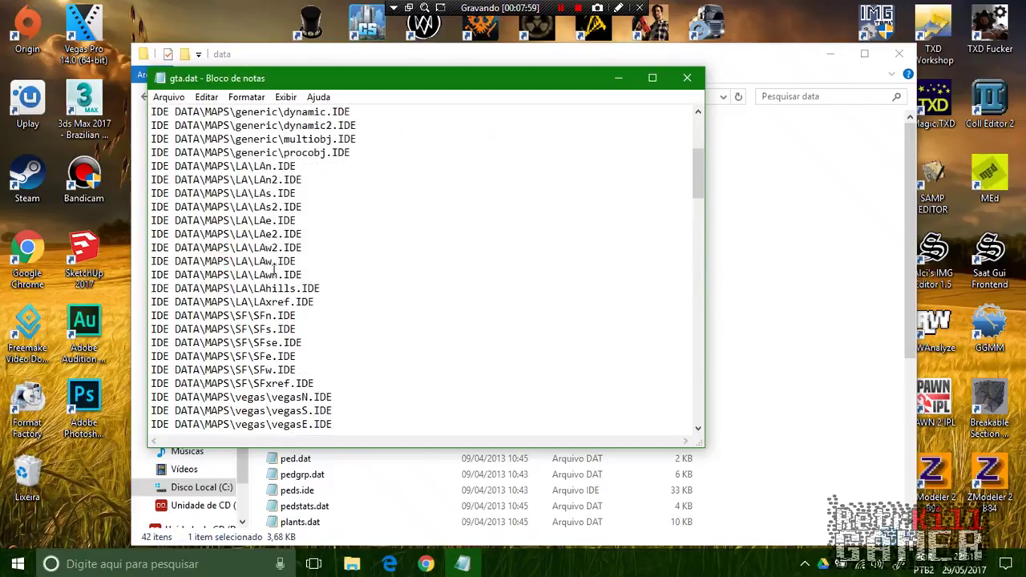
pyautogui.scroll(5, 425, 185)
pyautogui.click(691, 78)
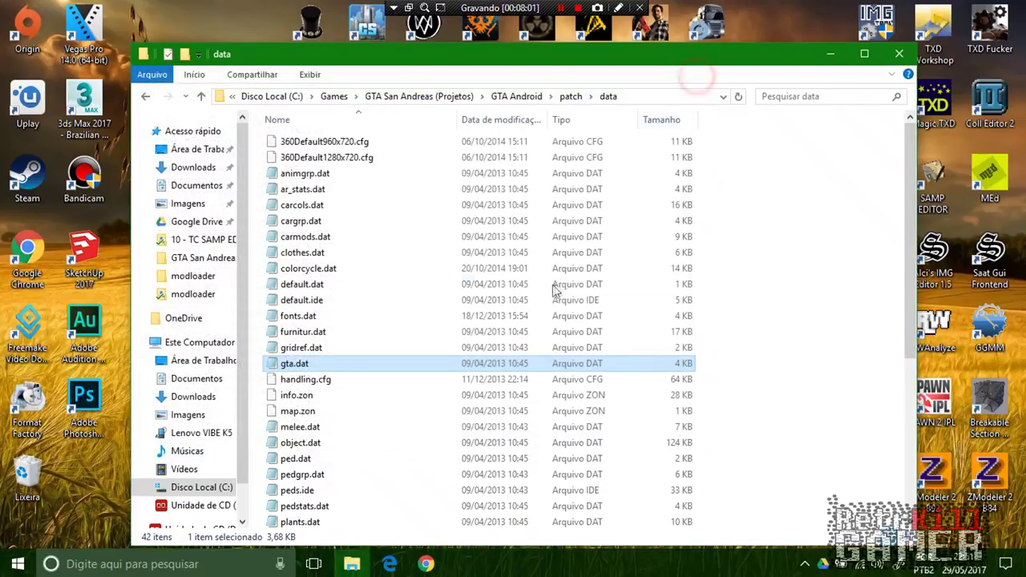
# Step: Look over the remaining data files, and switch to the texdb folder inside patch
pyautogui.scroll(-6, 529, 280)
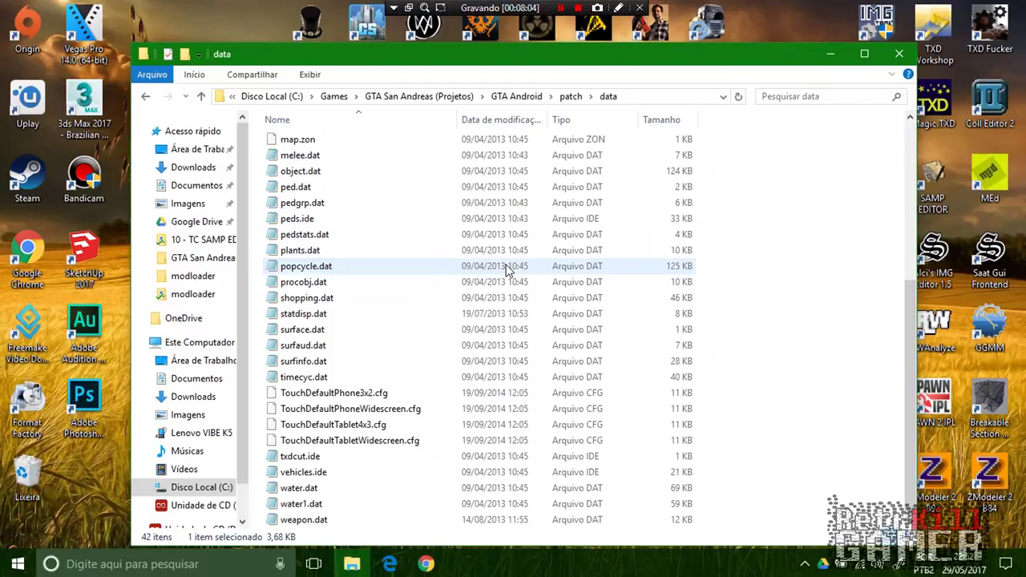
pyautogui.click(570, 96)
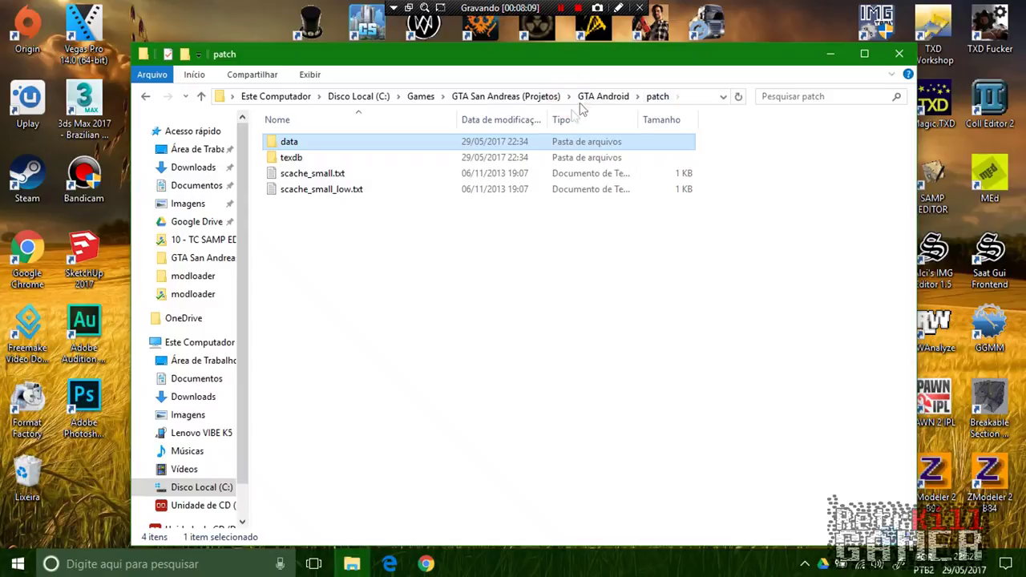
pyautogui.doubleClick(291, 158)
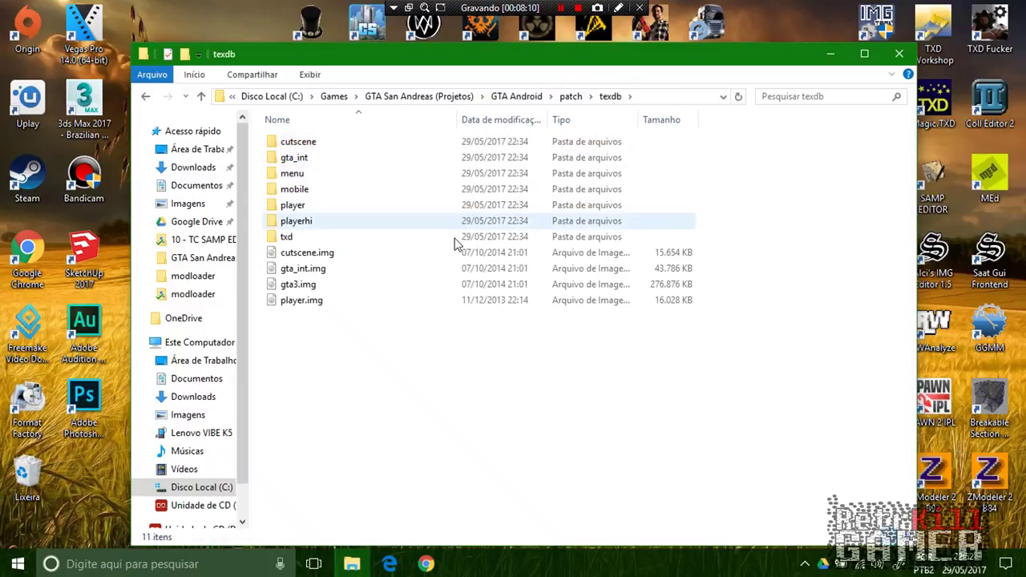
# Step: Open the cutscene, gta_int, menu and mobile folders inside texdb one by one to examine their texture database files
pyautogui.doubleClick(320, 141)
pyautogui.click(145, 96)
pyautogui.click(303, 158)
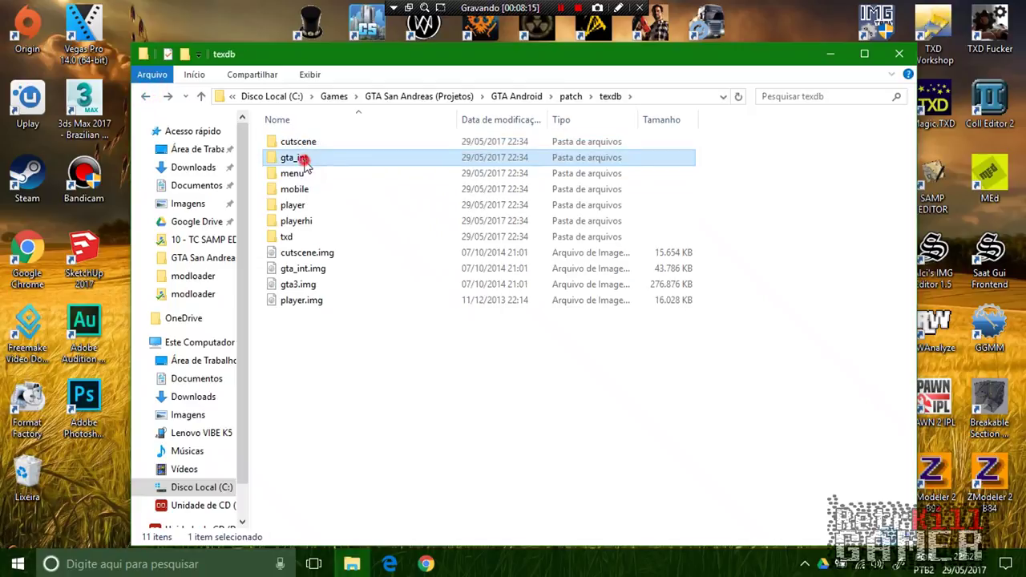
pyautogui.doubleClick(303, 158)
pyautogui.click(145, 96)
pyautogui.doubleClick(292, 173)
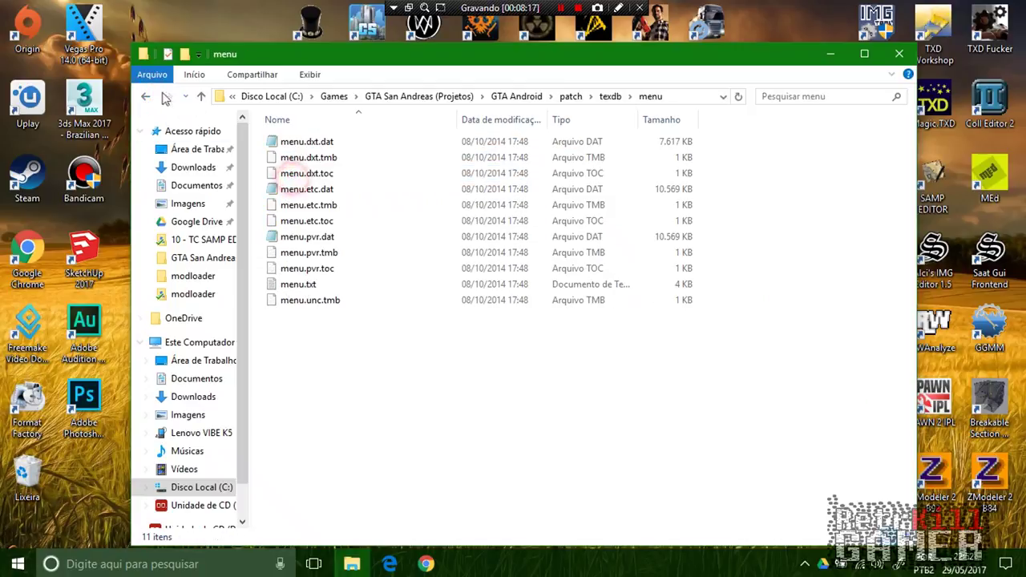
pyautogui.click(145, 96)
pyautogui.doubleClick(303, 190)
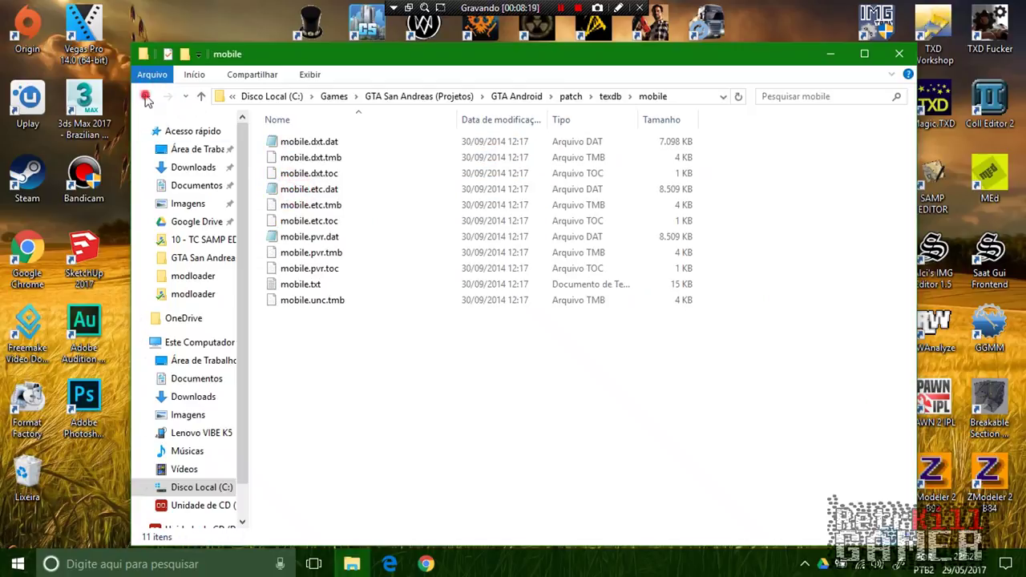
pyautogui.click(145, 96)
# Step: Examine the player, playerhi and txd folders one by one, select all files in txd, and return to texdb
pyautogui.doubleClick(310, 206)
pyautogui.click(145, 97)
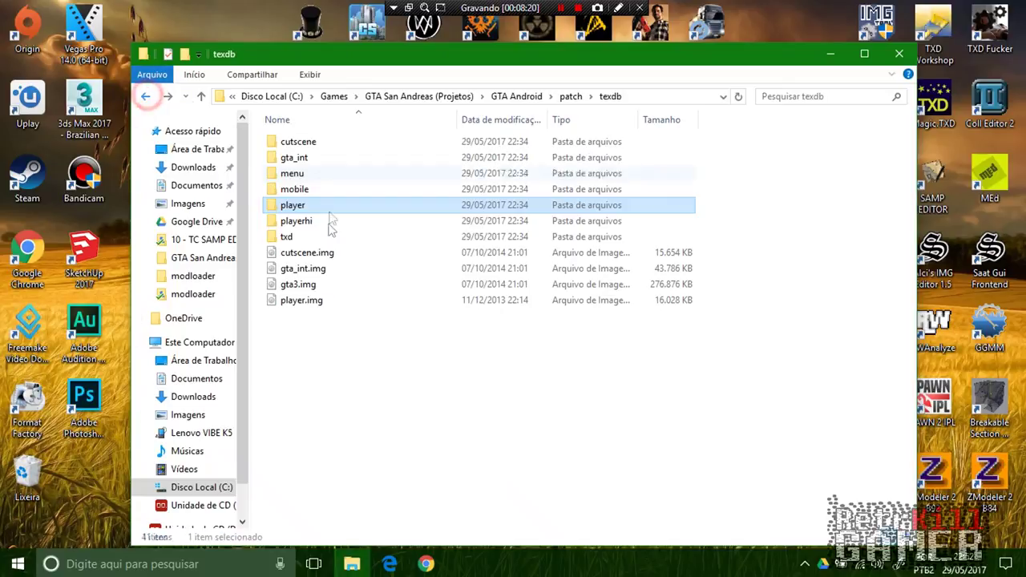
pyautogui.doubleClick(309, 221)
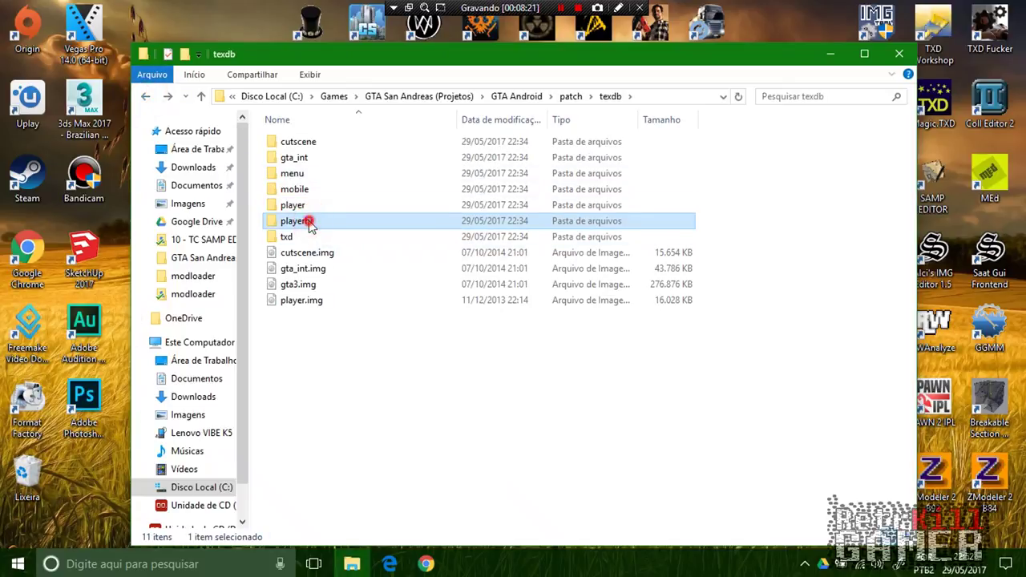
pyautogui.click(145, 96)
pyautogui.doubleClick(286, 237)
pyautogui.hotkey('ctrl', 'a')
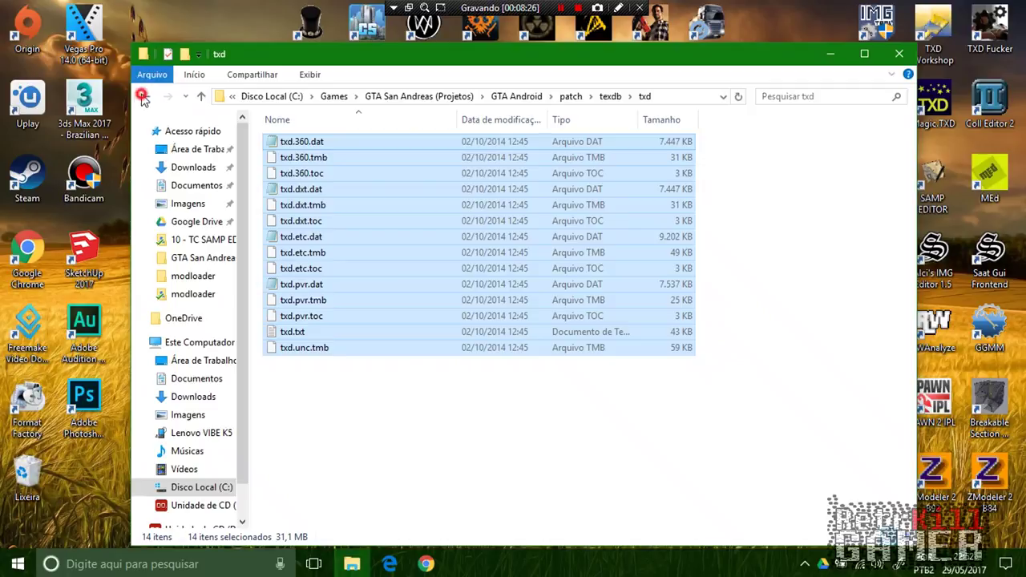
pyautogui.click(146, 96)
# Step: Highlight the four IMG archives in texdb together, and point out gta3.img and gta_int.img individually
pyautogui.moveTo(292, 244); pyautogui.dragTo(400, 377)
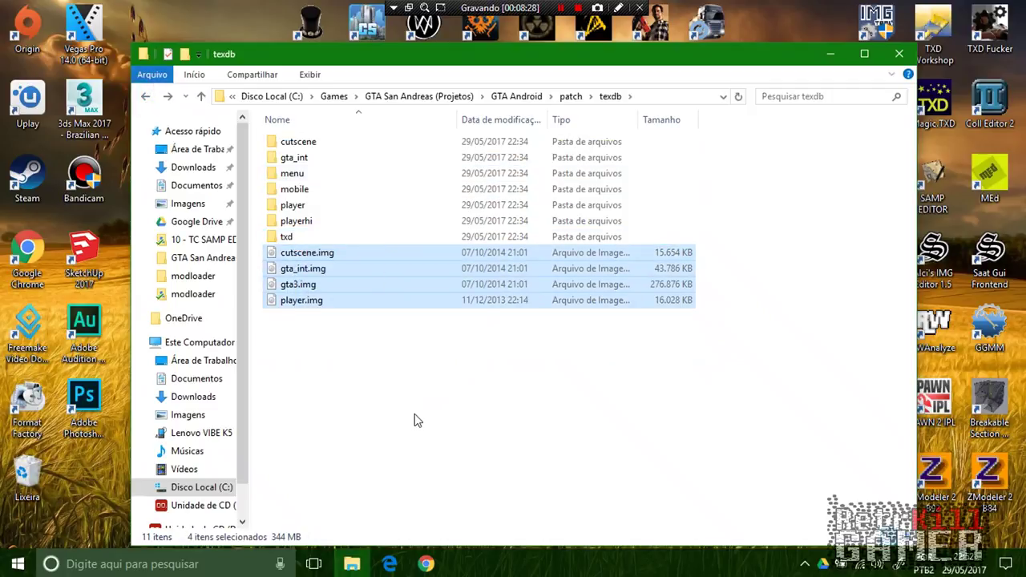
pyautogui.click(415, 420)
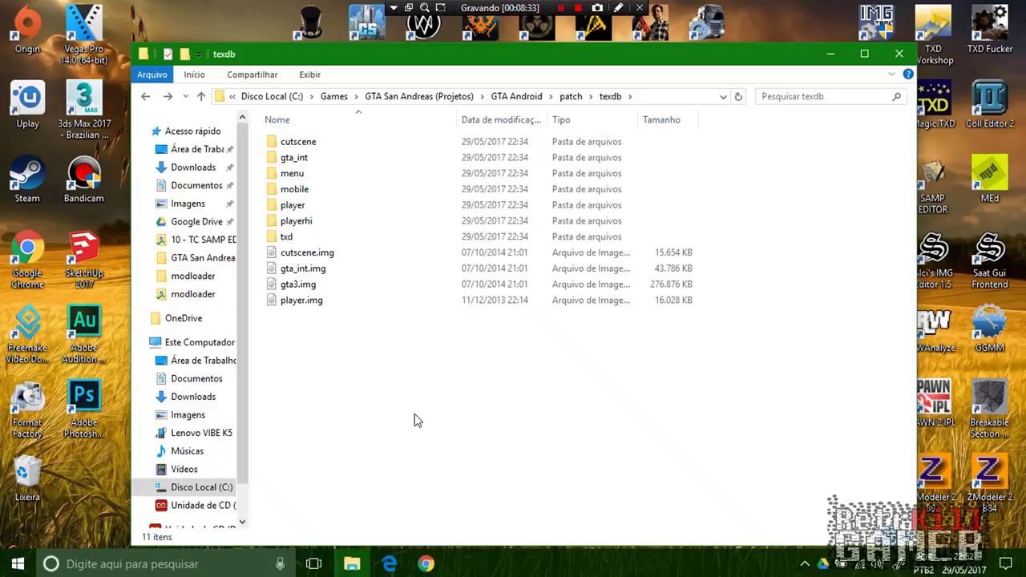
pyautogui.click(298, 284)
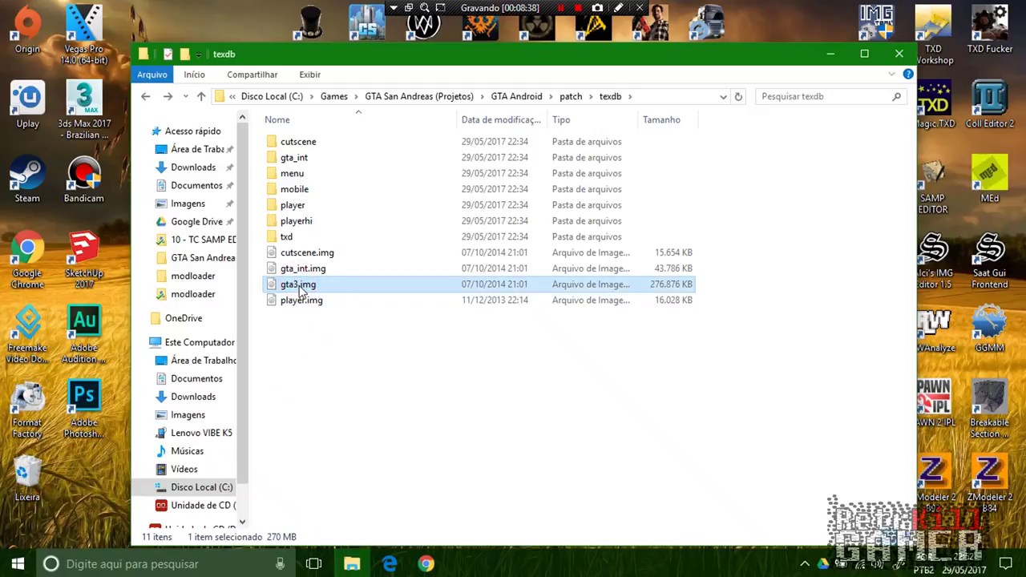
pyautogui.click(316, 339)
pyautogui.click(317, 271)
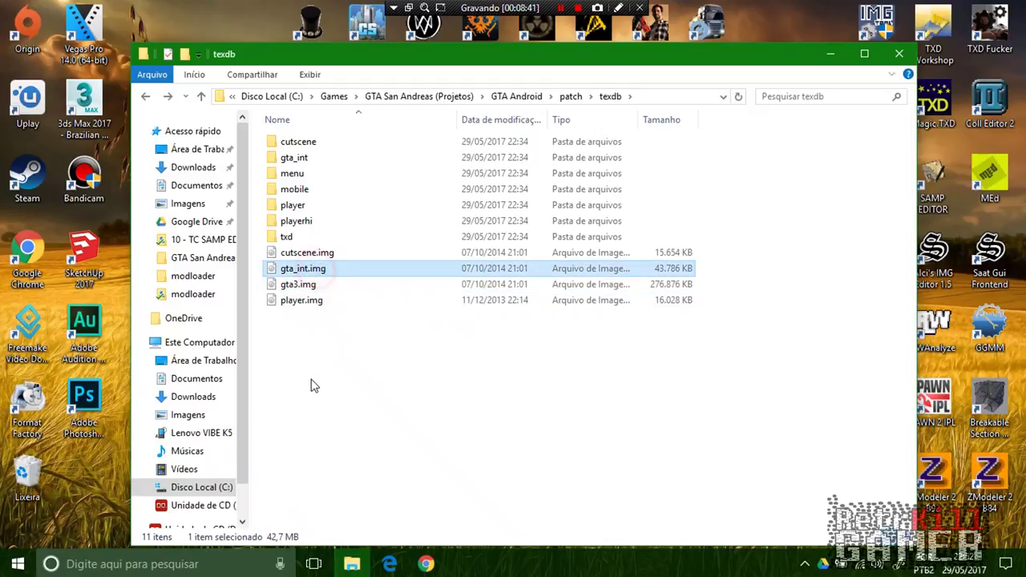
# Step: Open the gta_int folder, highlight its texture files and return to the texdb folder
pyautogui.click(301, 163)
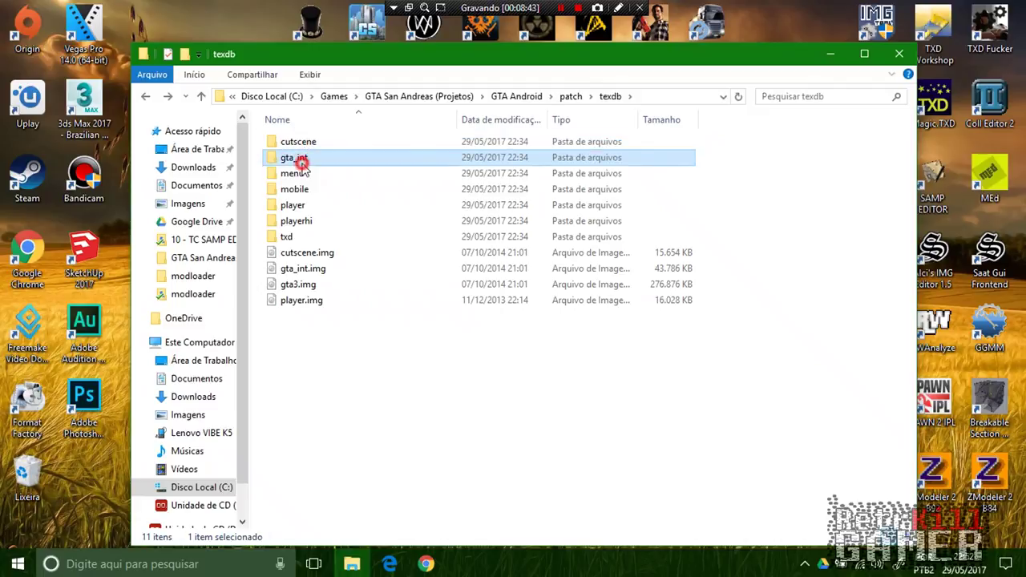
pyautogui.doubleClick(301, 163)
pyautogui.moveTo(475, 394); pyautogui.dragTo(293, 116)
pyautogui.click(609, 96)
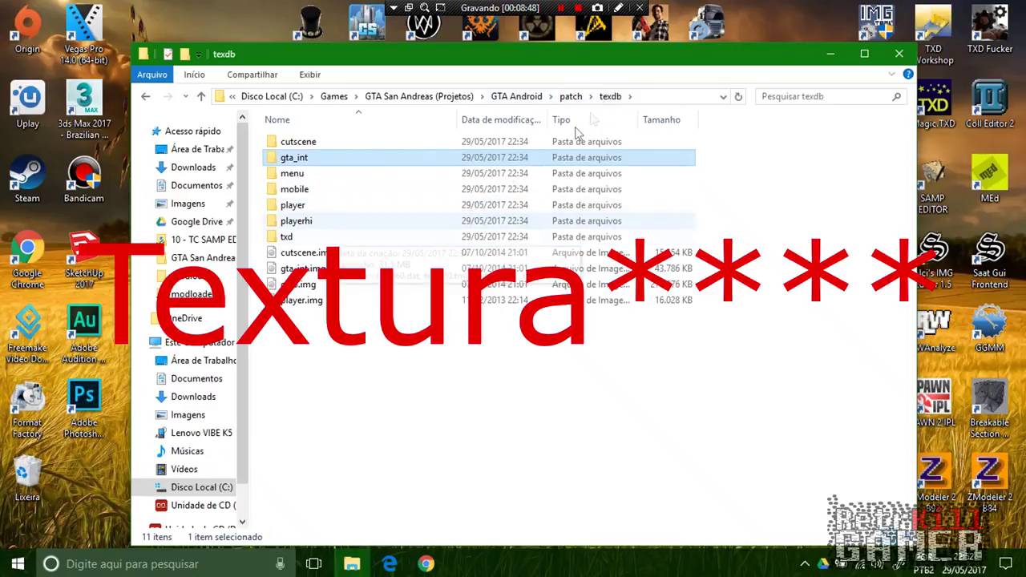
# Step: Revisit the data folder inside patch and close the File Explorer window
pyautogui.click(570, 97)
pyautogui.doubleClick(270, 142)
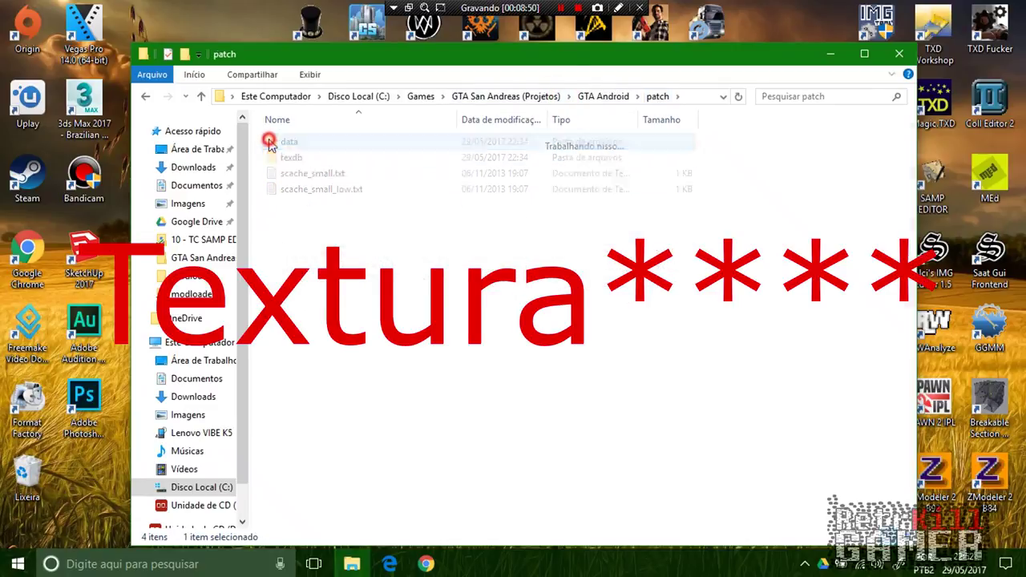
pyautogui.click(568, 97)
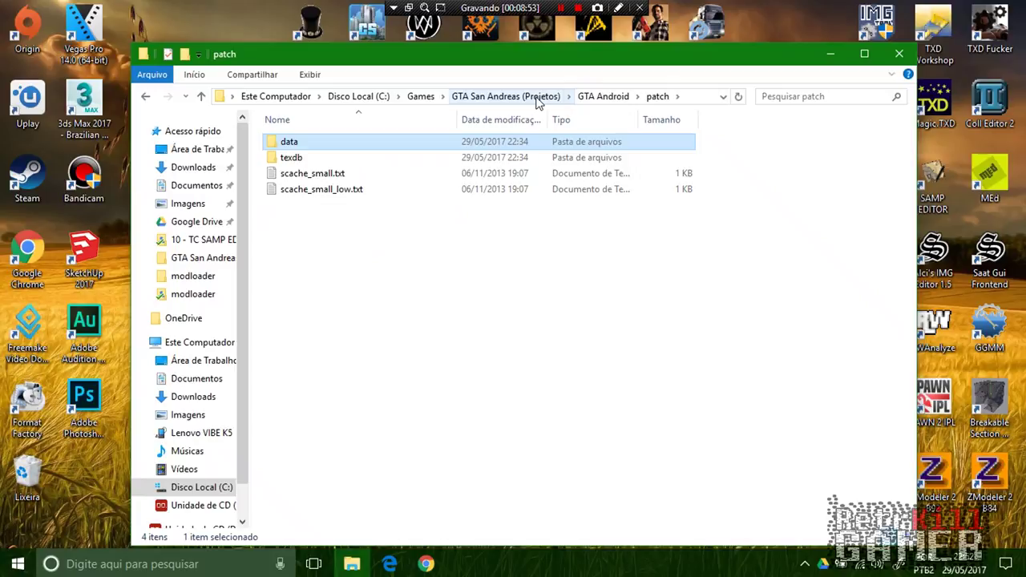
pyautogui.click(525, 98)
pyautogui.click(899, 54)
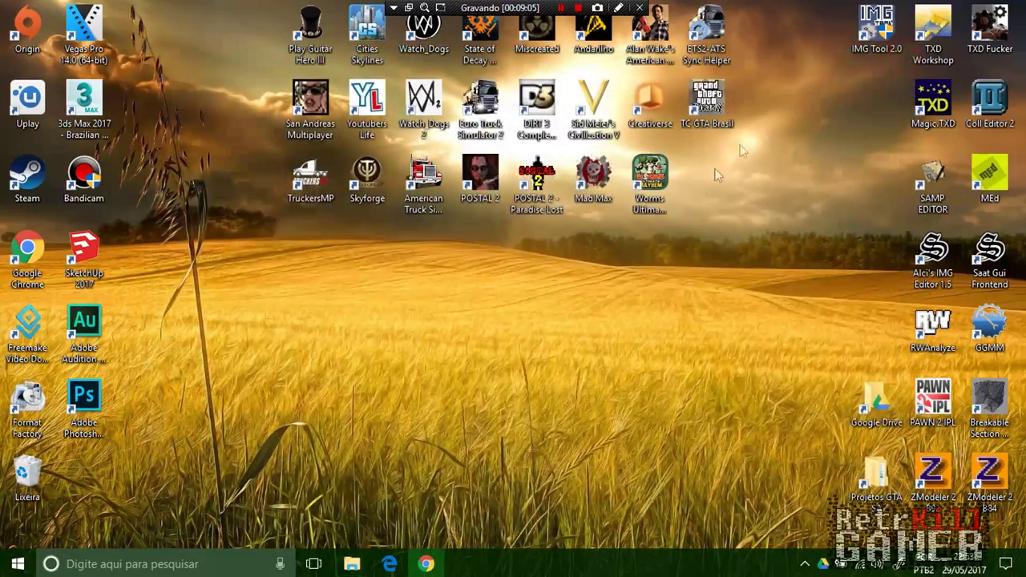
pyautogui.rightClick(642, 264)
pyautogui.click(683, 303)
pyautogui.rightClick(571, 286)
pyautogui.click(619, 325)
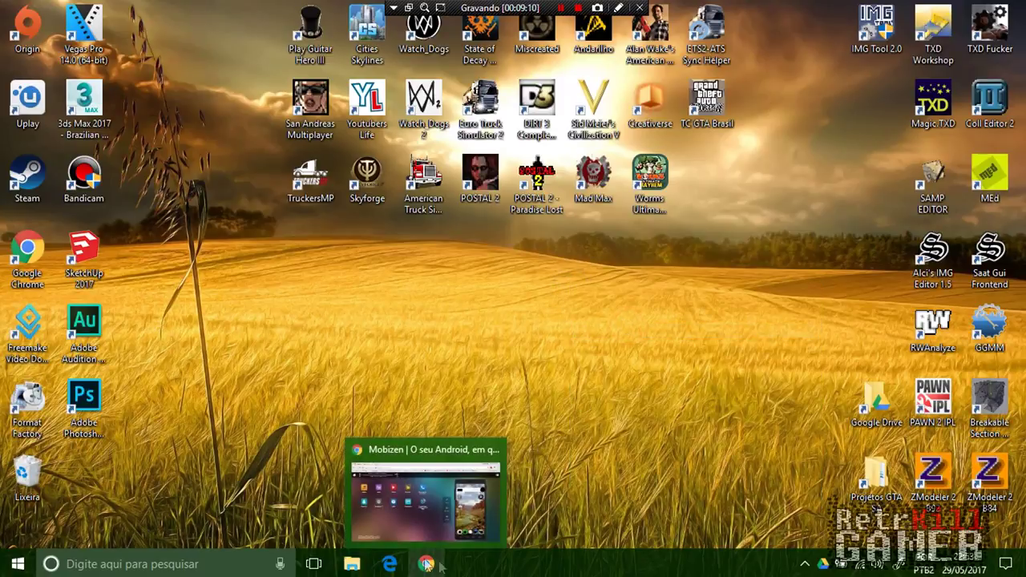
# Step: Open the Android folder on the Lenovo VIBE K5 phone's SD card (Cartão SD) in File Explorer
pyautogui.click(357, 561)
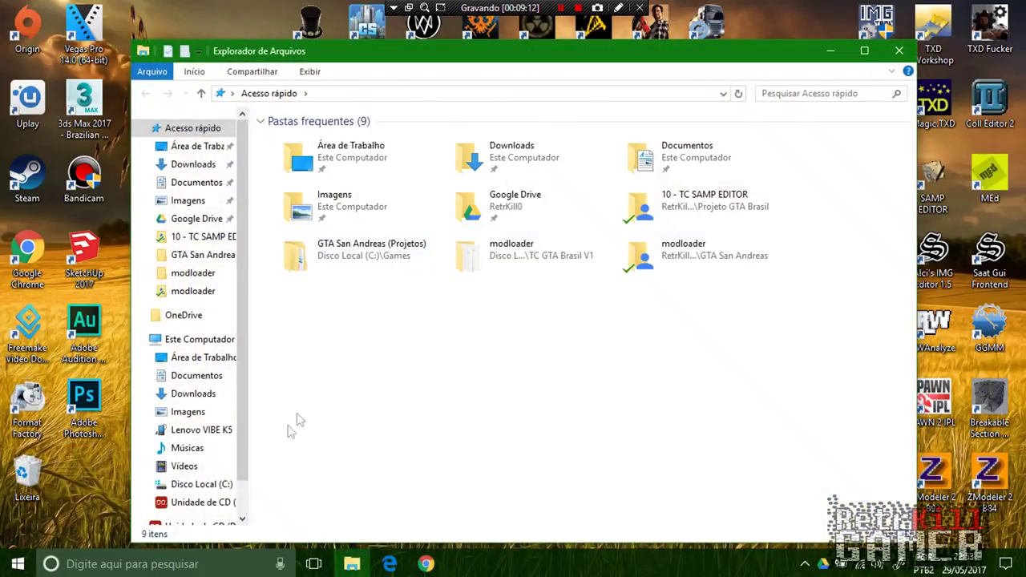
pyautogui.click(203, 430)
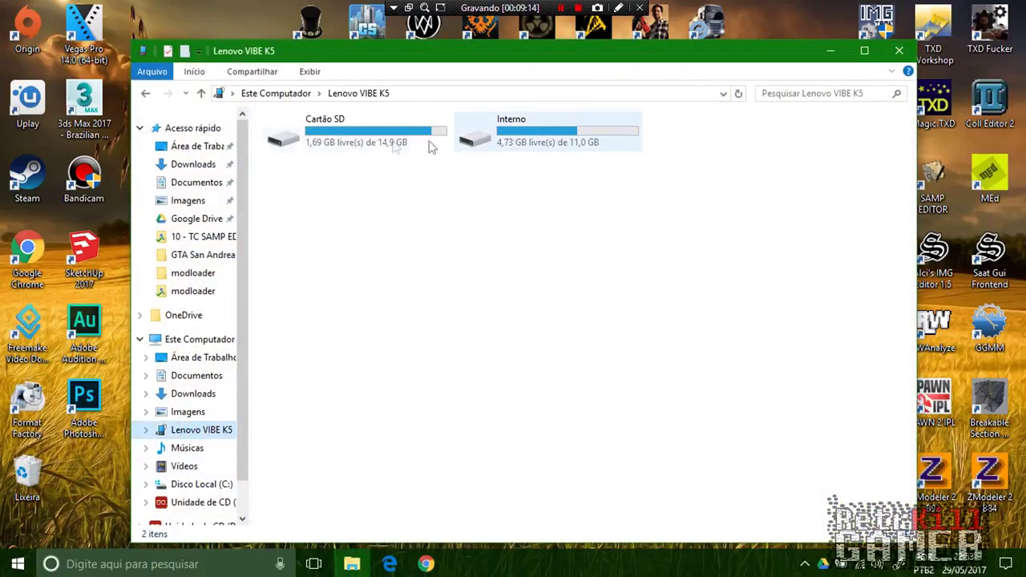
pyautogui.doubleClick(334, 134)
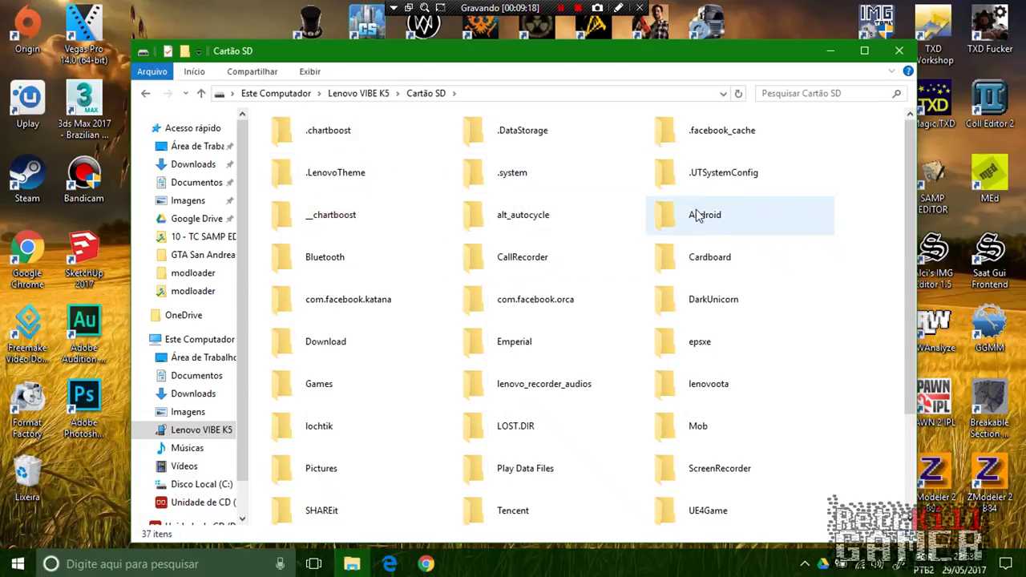
pyautogui.doubleClick(697, 216)
# Step: Open the com.rockstargames.gtasa folder inside Android's data folder
pyautogui.doubleClick(326, 142)
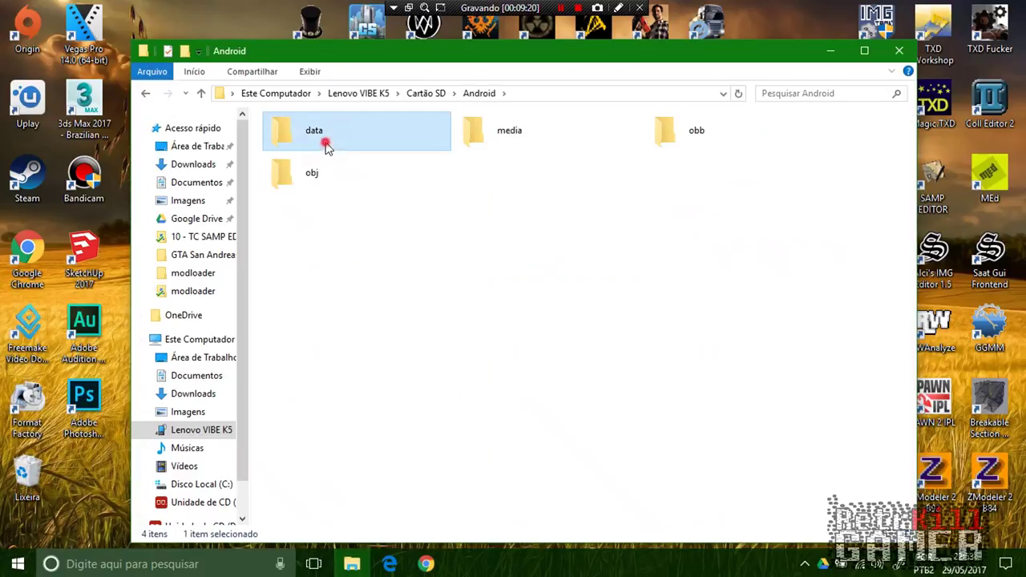
pyautogui.scroll(-1, 721, 224)
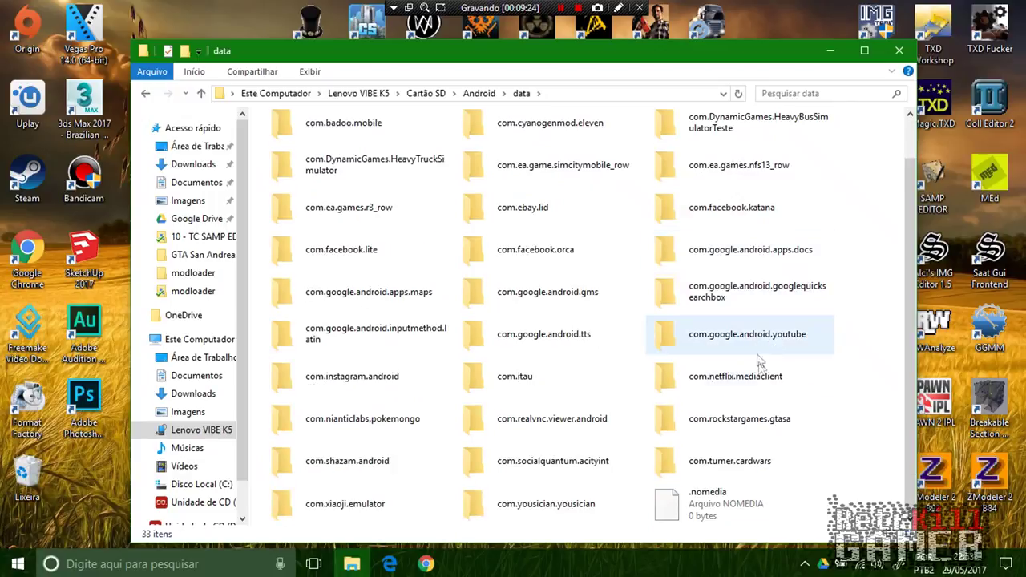
pyautogui.doubleClick(738, 419)
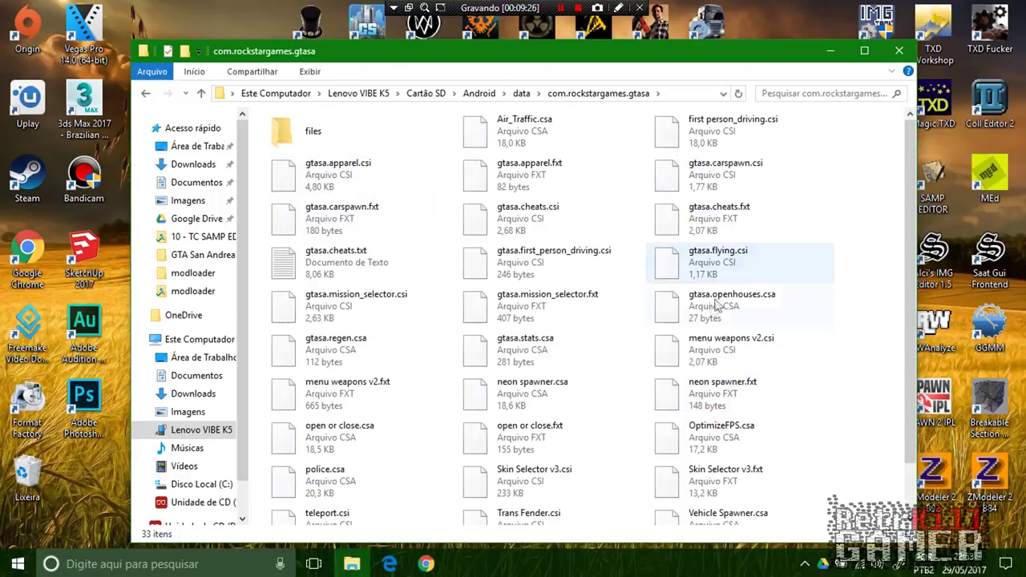
# Step: Examine the CSA, CSI and FXT script files, and select neon spawner.fxt and neon spawner.csa together
pyautogui.scroll(-2, 716, 304)
pyautogui.scroll(2, 449, 321)
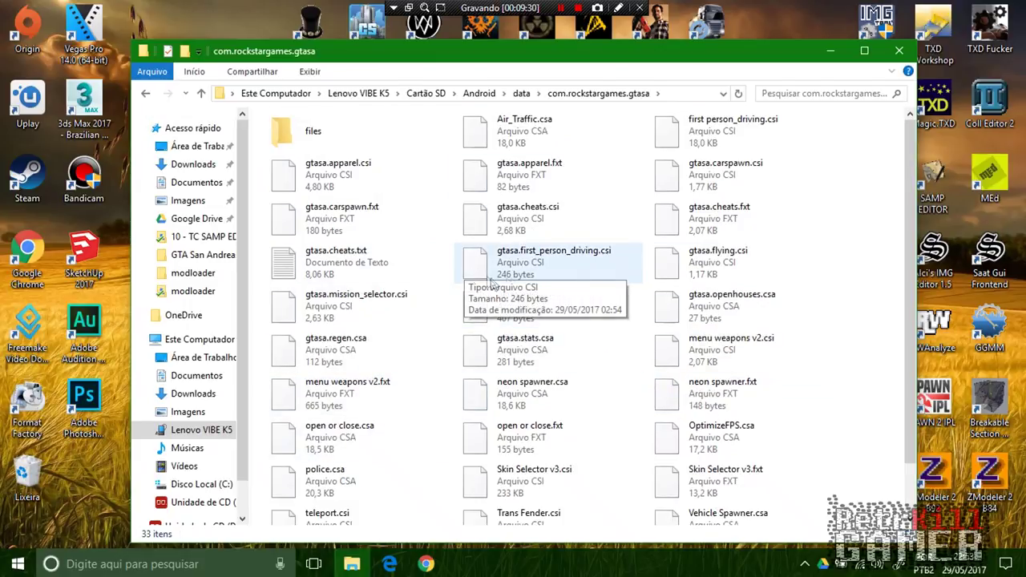
pyautogui.scroll(-2, 481, 276)
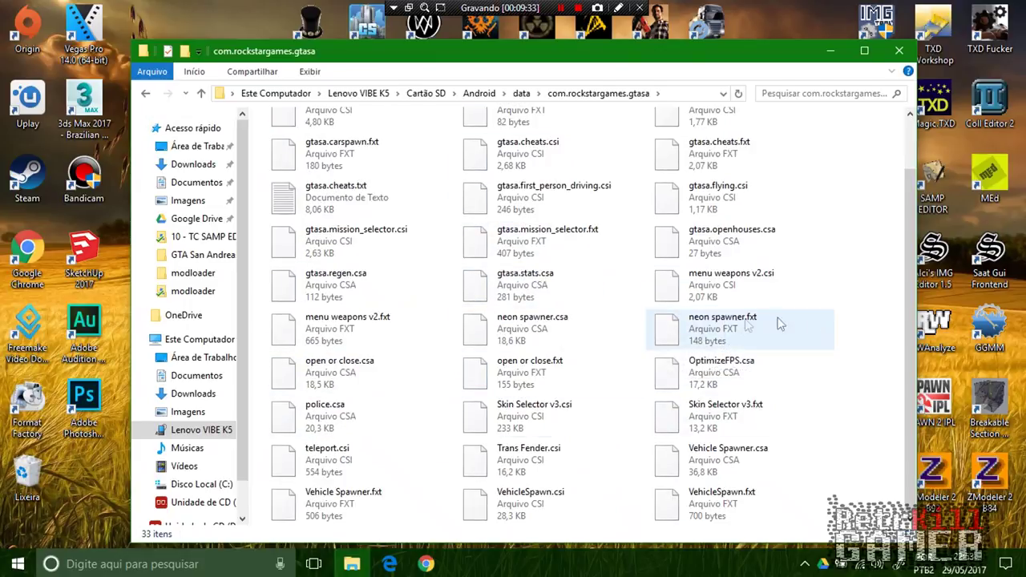
pyautogui.click(731, 327)
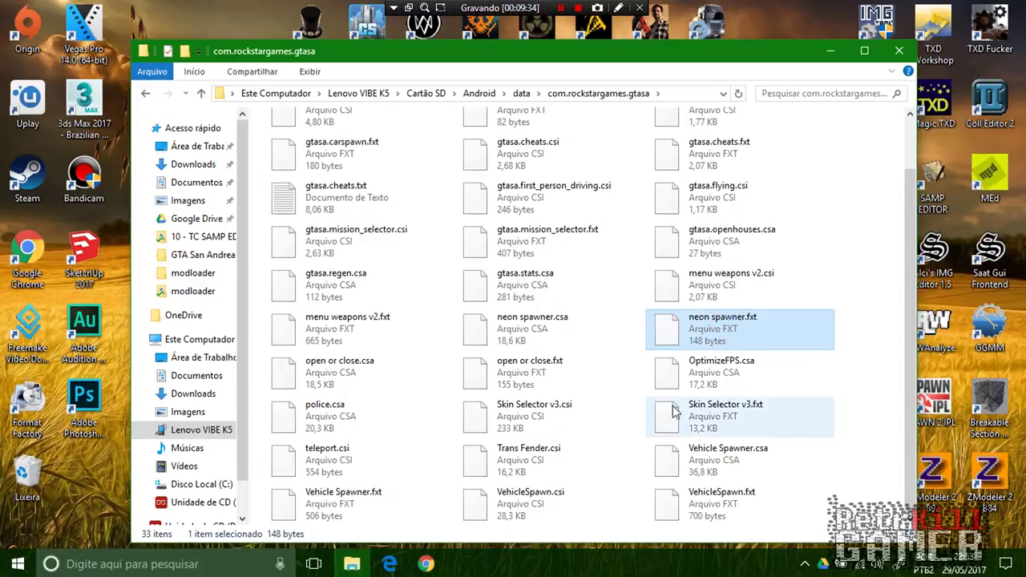
pyautogui.keyDown('ctrl'); pyautogui.click(573, 327); pyautogui.keyUp('ctrl')
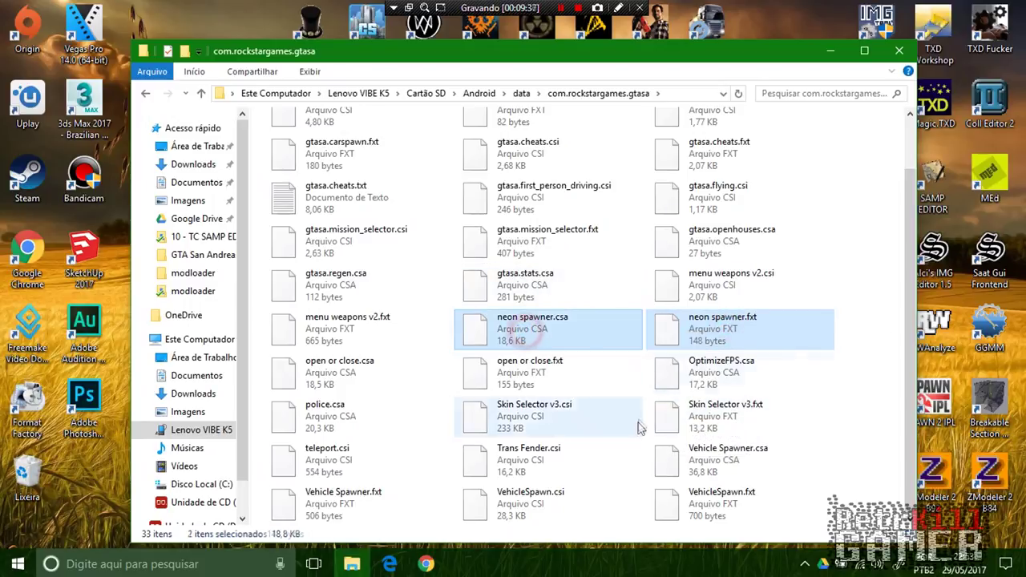
# Step: Delete the selected neon spawner.csa and neon spawner.fxt files from the com.rockstargames.gtasa folder
pyautogui.press('Delete')
pyautogui.click(591, 280)
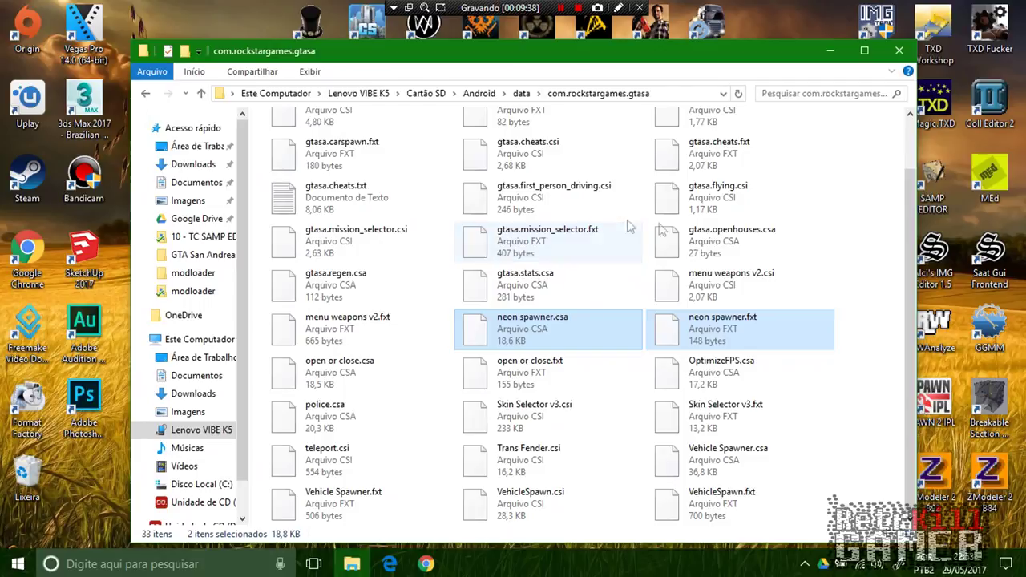
pyautogui.scroll(2, 591, 286)
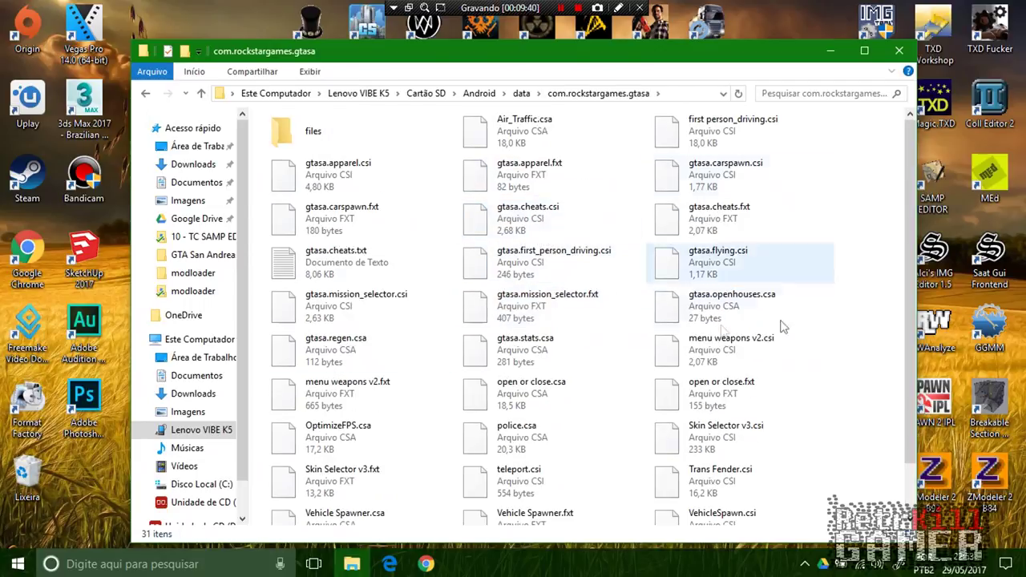
pyautogui.scroll(-1, 578, 280)
pyautogui.scroll(1, 513, 249)
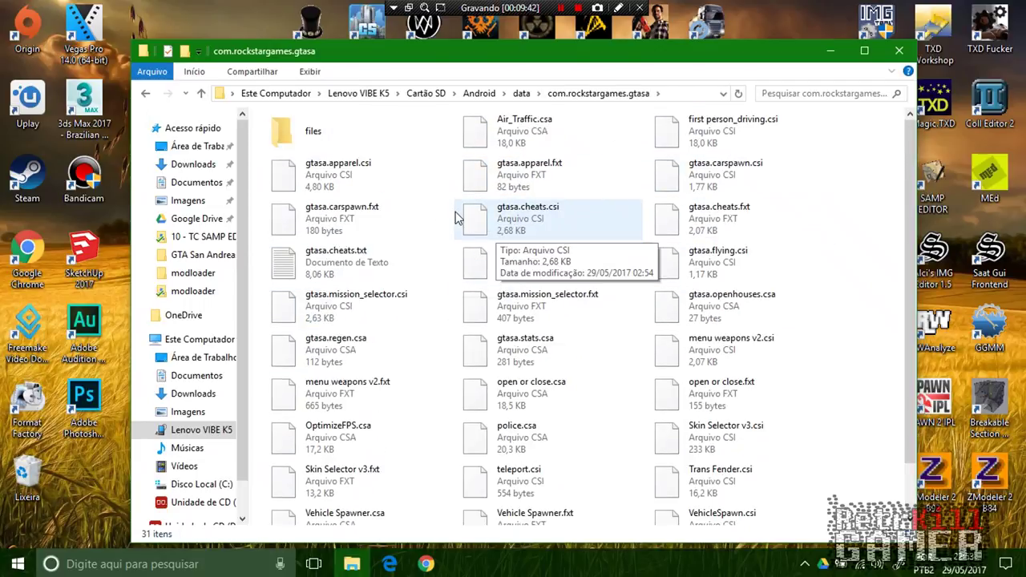
# Step: Create a new folder named data inside the files folder of com.rockstargames.gtasa
pyautogui.doubleClick(312, 132)
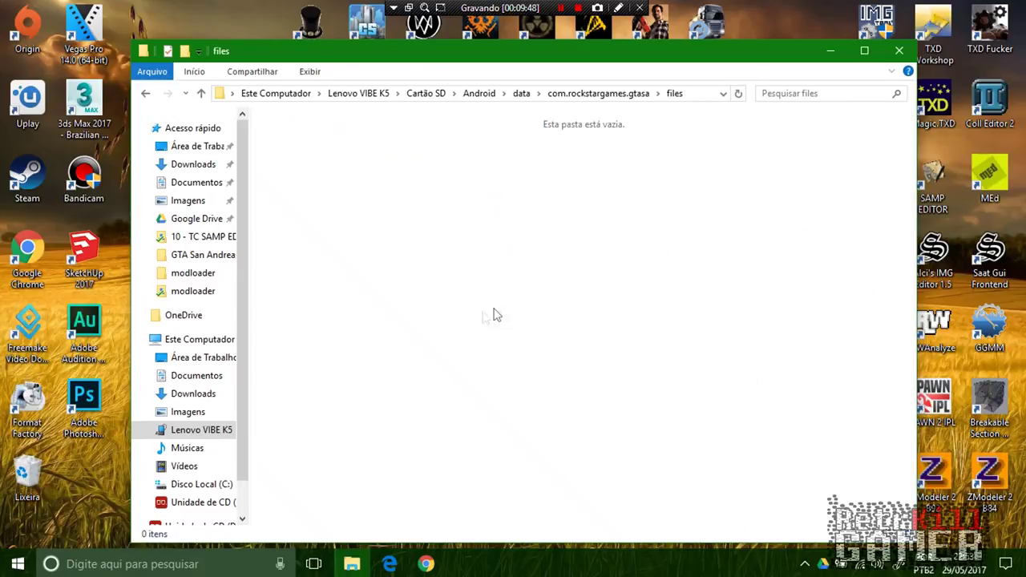
pyautogui.rightClick(444, 230)
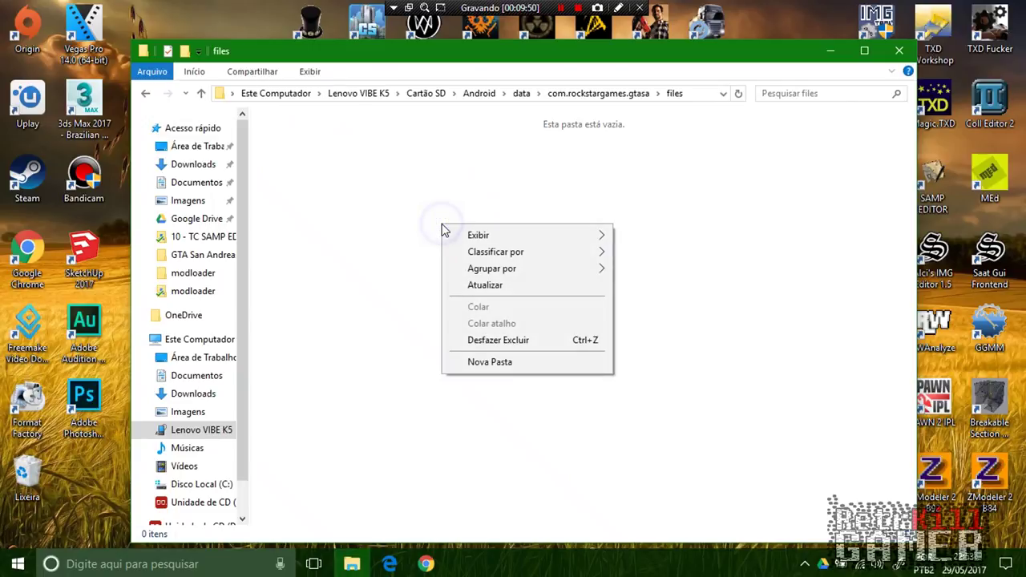
pyautogui.click(508, 362)
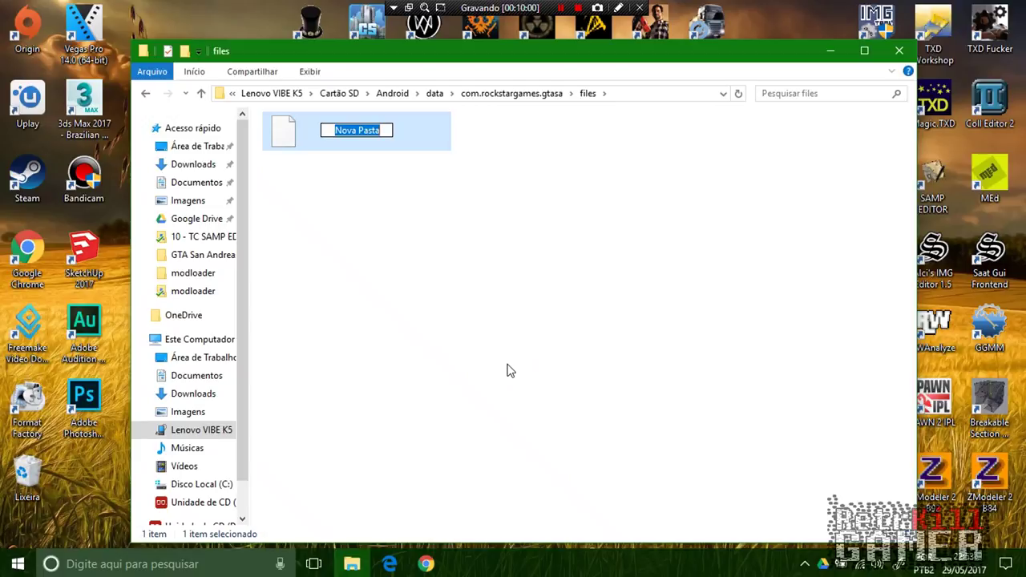
pyautogui.write('data')
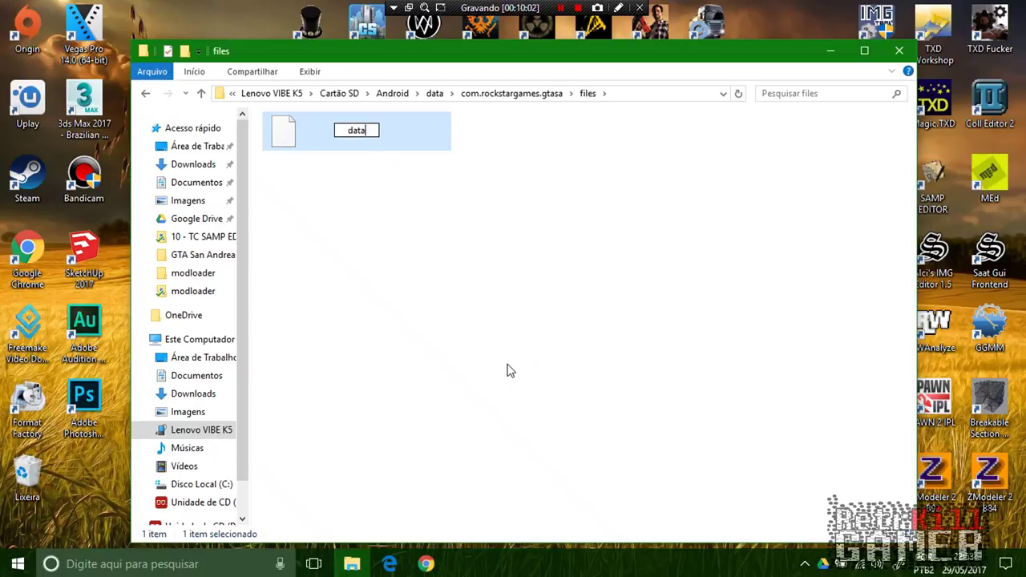
pyautogui.press('Return')
# Step: Create a second folder named texdb beside the data folder
pyautogui.rightClick(494, 287)
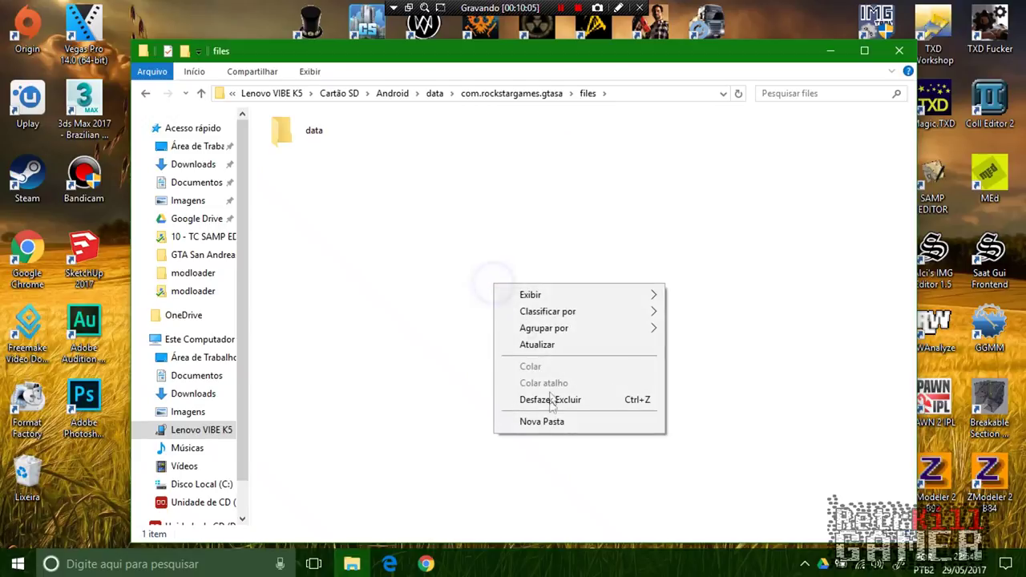
pyautogui.click(550, 419)
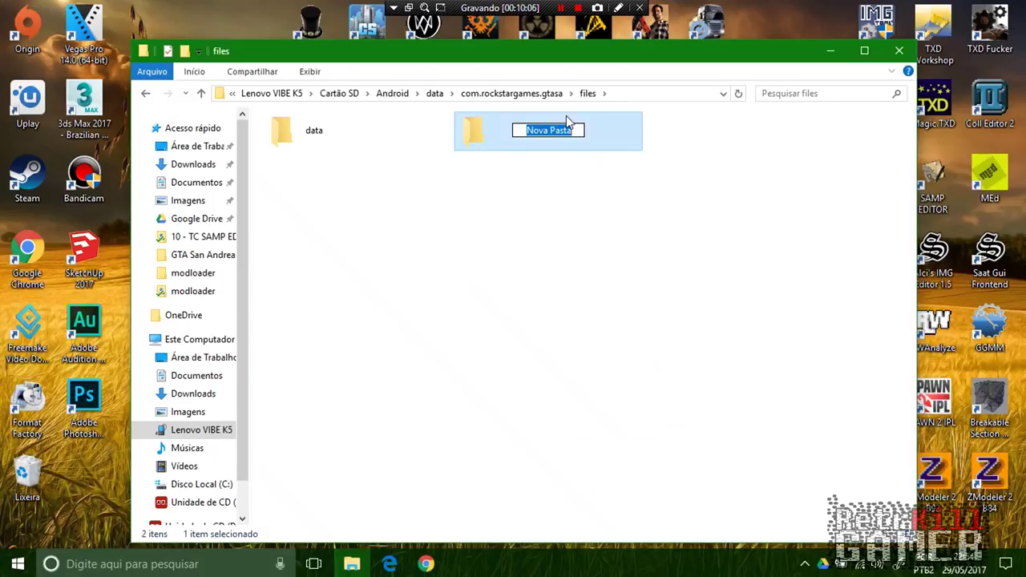
pyautogui.write('texdb')
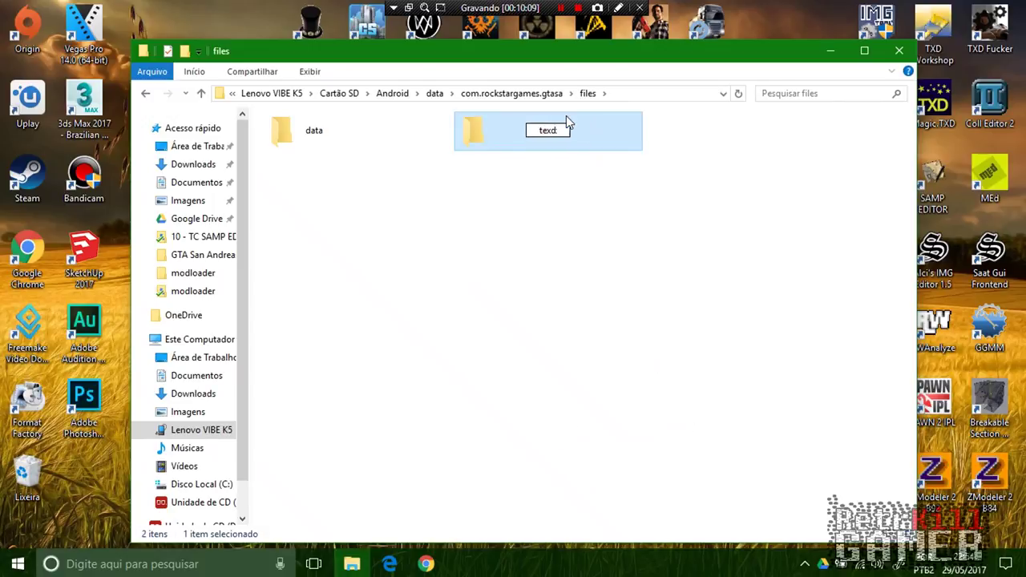
pyautogui.press('Return')
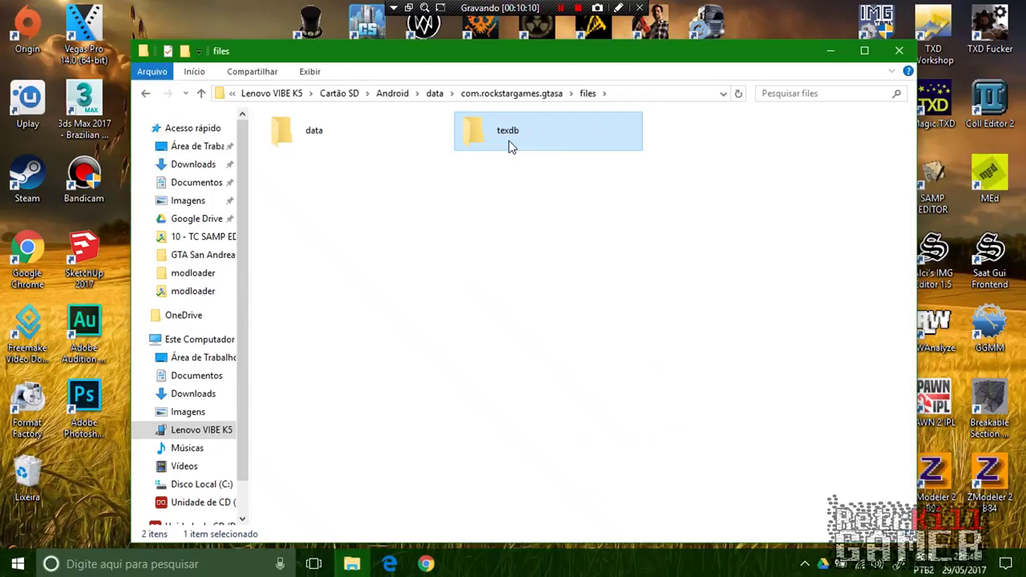
pyautogui.moveTo(655, 250); pyautogui.dragTo(275, 135)
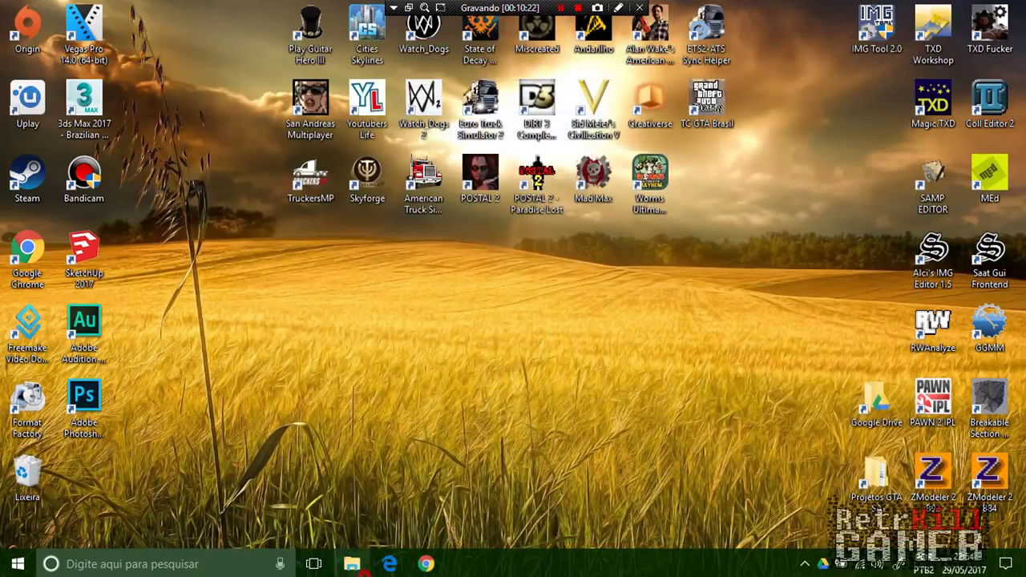
# Step: Paste ce_grndpalcst05.dff into Nova pasta and minimize both File Explorer windows
pyautogui.click(352, 563)
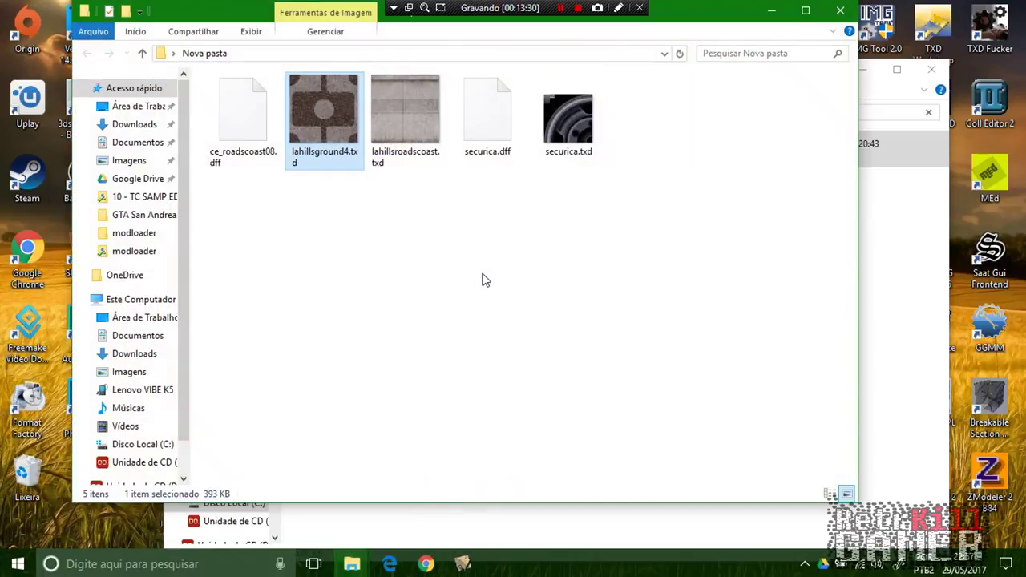
pyautogui.hotkey('ctrl', 'v')
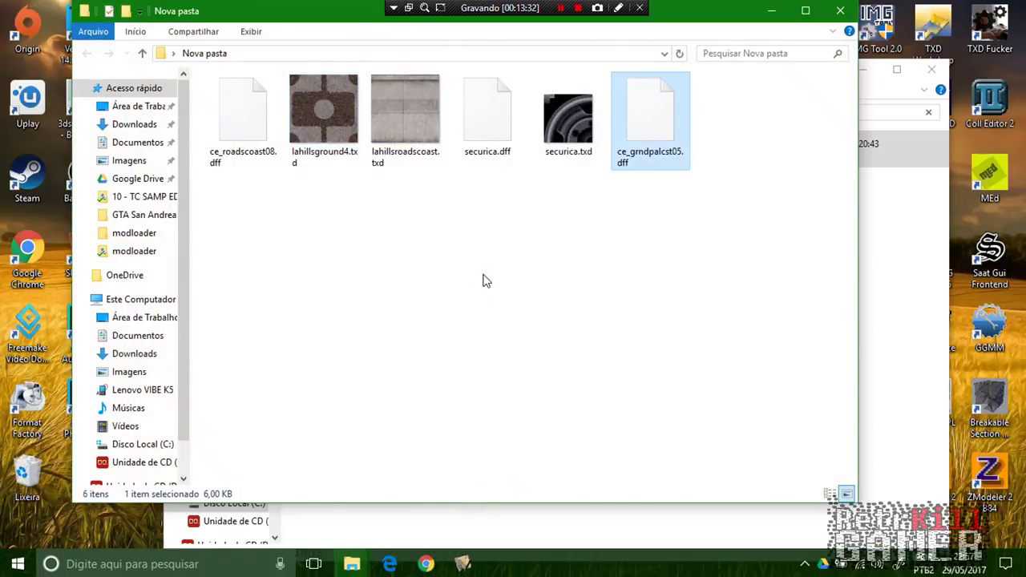
pyautogui.click(773, 11)
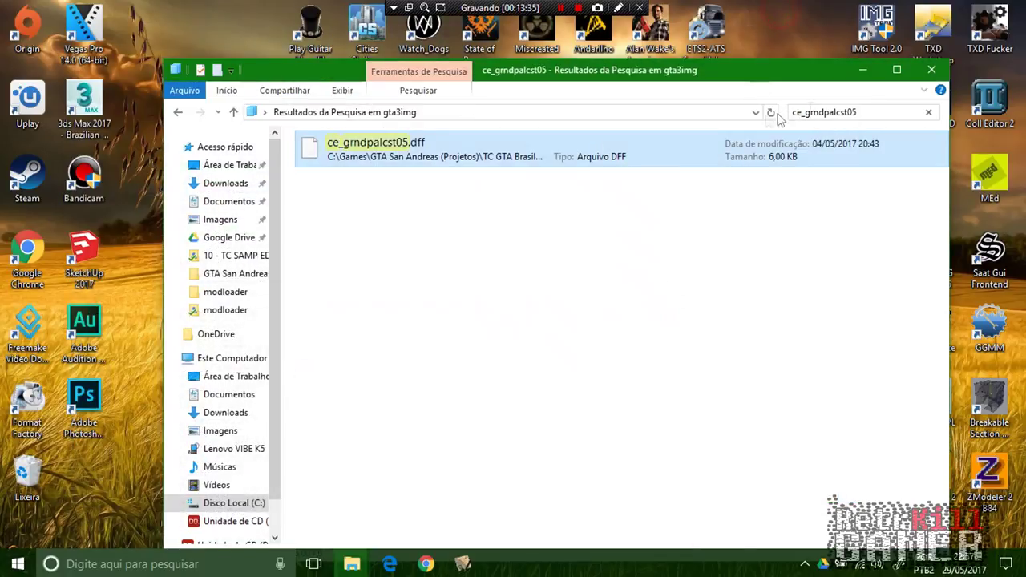
pyautogui.click(863, 69)
pyautogui.rightClick(417, 327)
pyautogui.click(490, 372)
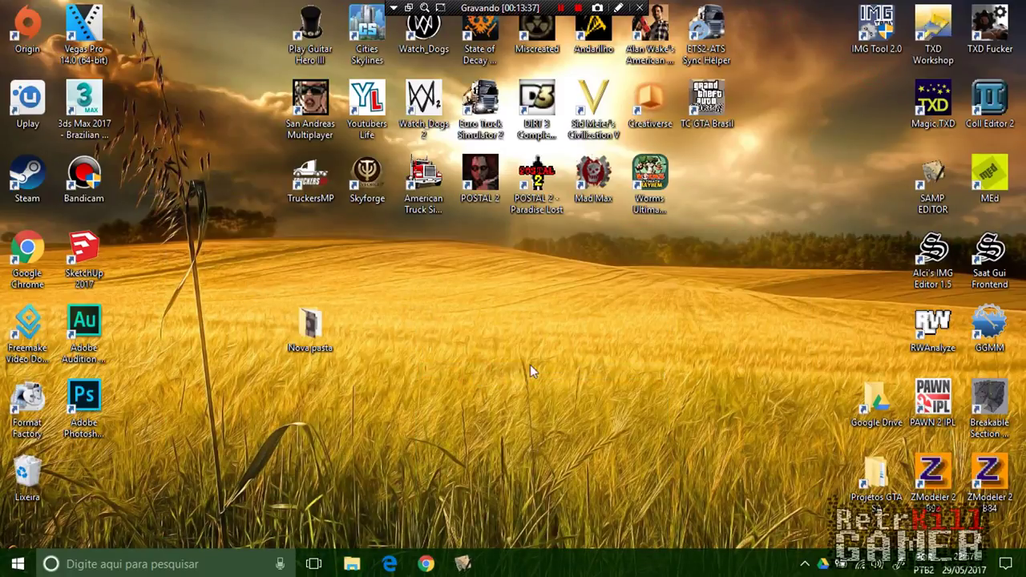
# Step: Start IMG Tool 2.0 and open the gta3.img archive from the patch's texdb folder
pyautogui.click(874, 28)
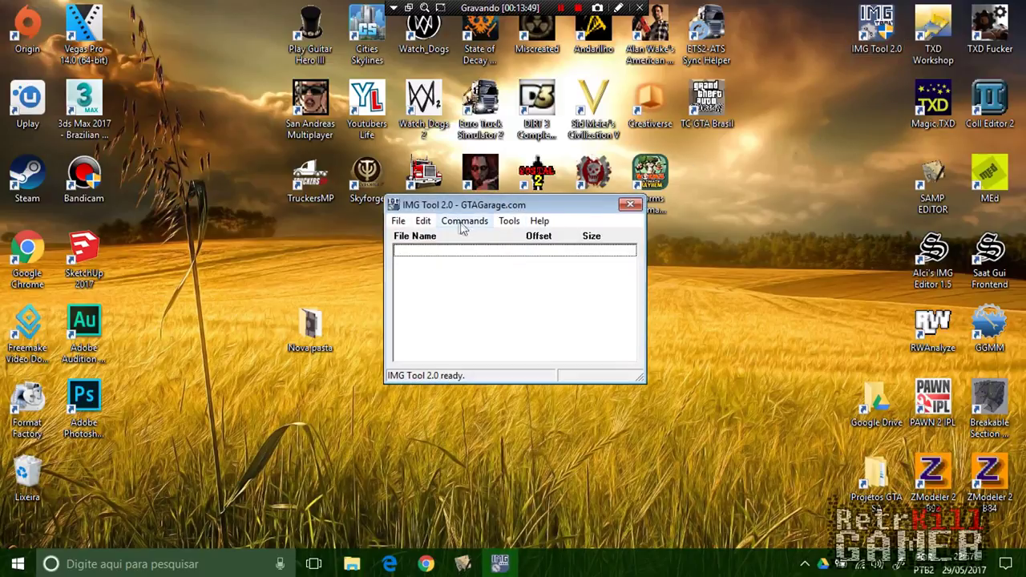
pyautogui.click(398, 222)
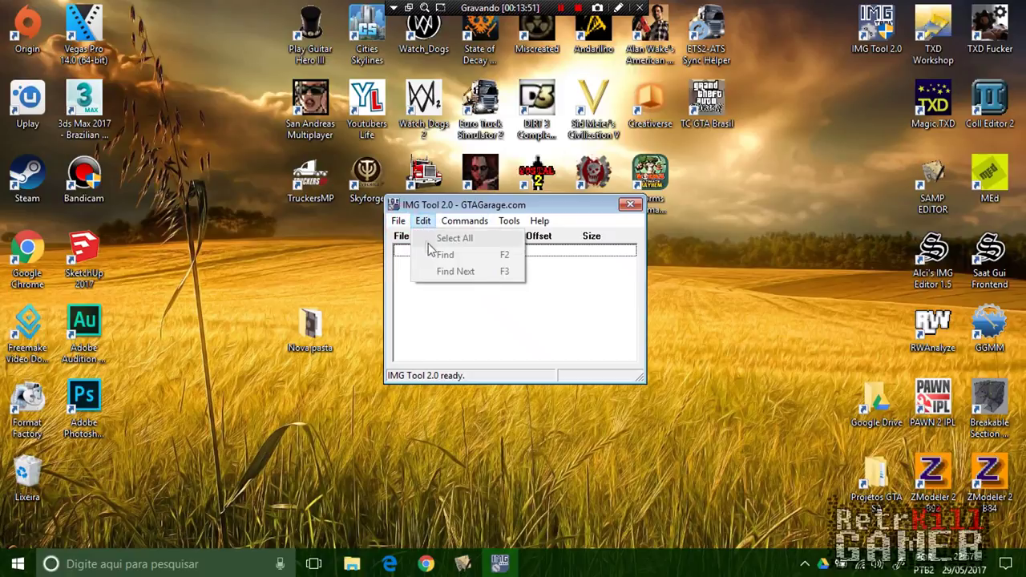
pyautogui.click(397, 223)
pyautogui.click(398, 222)
pyautogui.click(423, 238)
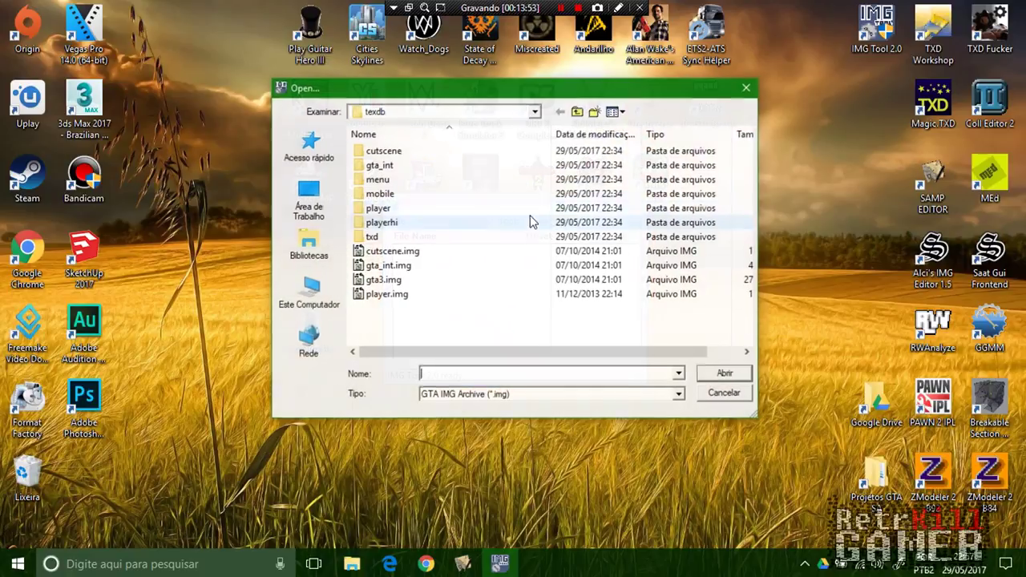
pyautogui.click(534, 113)
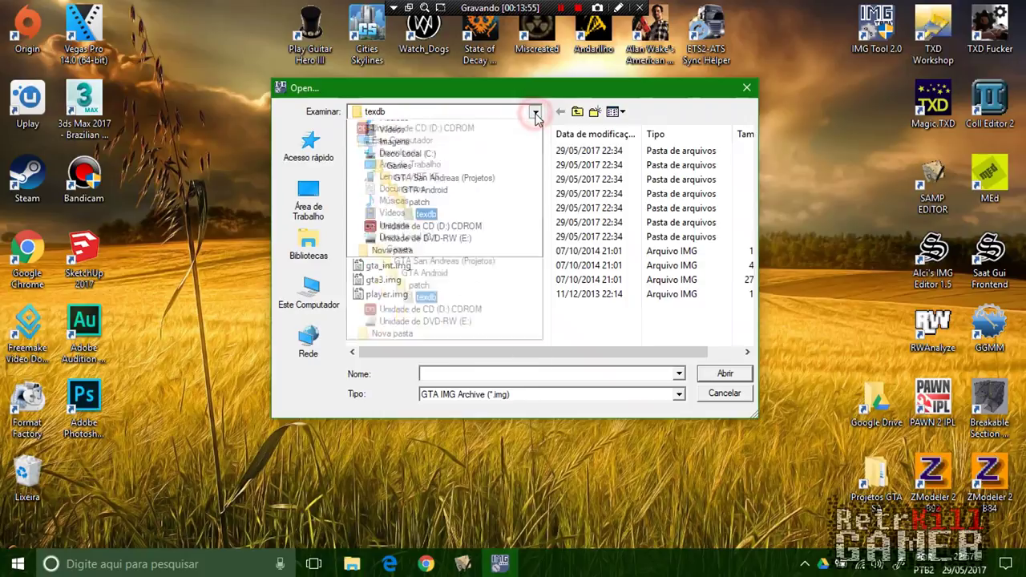
pyautogui.click(426, 371)
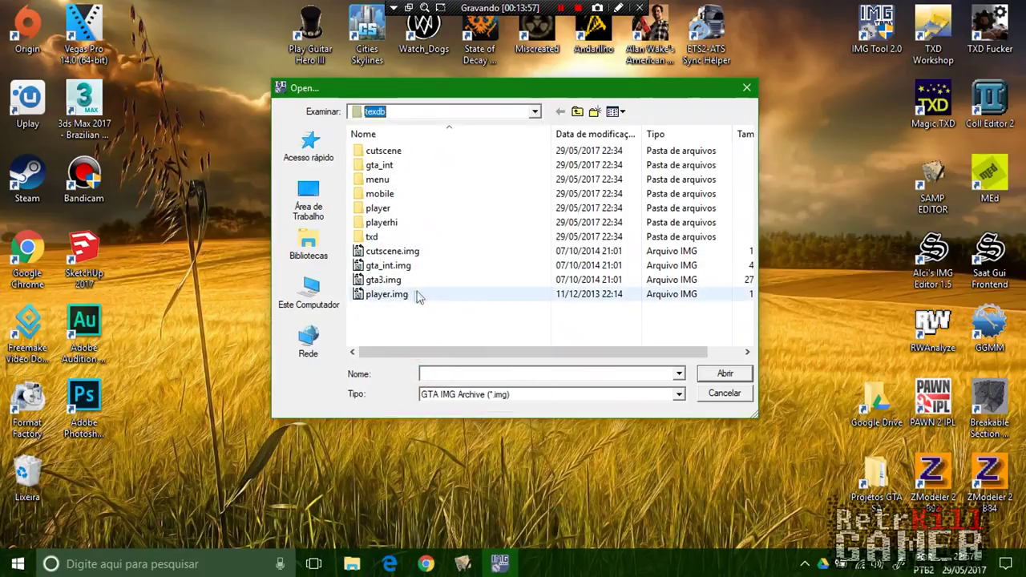
pyautogui.click(383, 280)
pyautogui.doubleClick(383, 280)
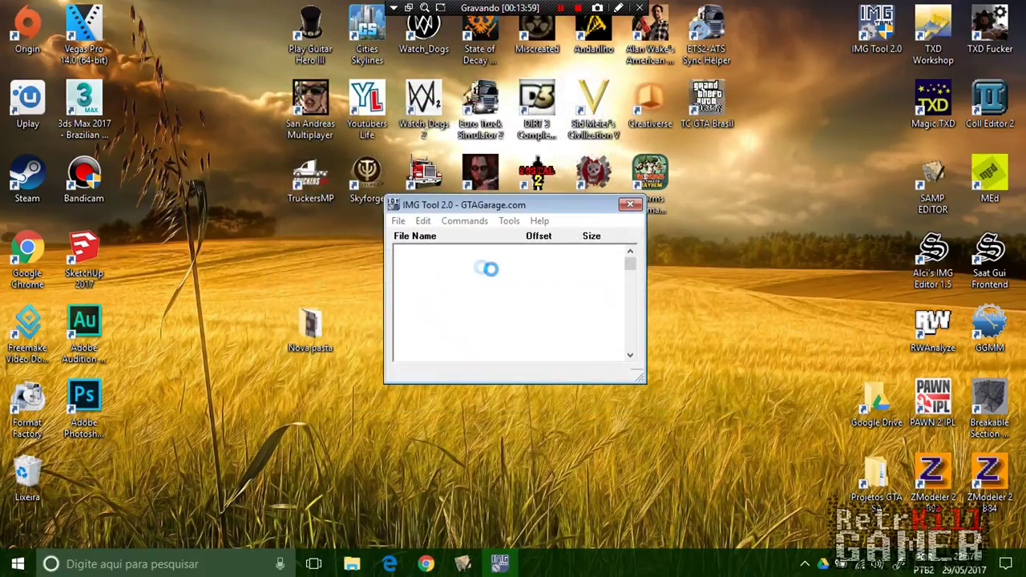
# Step: Find ce_roadscoast08.dff in the gta3.img archive, using the file name copied from Nova pasta on the desktop
pyautogui.click(464, 221)
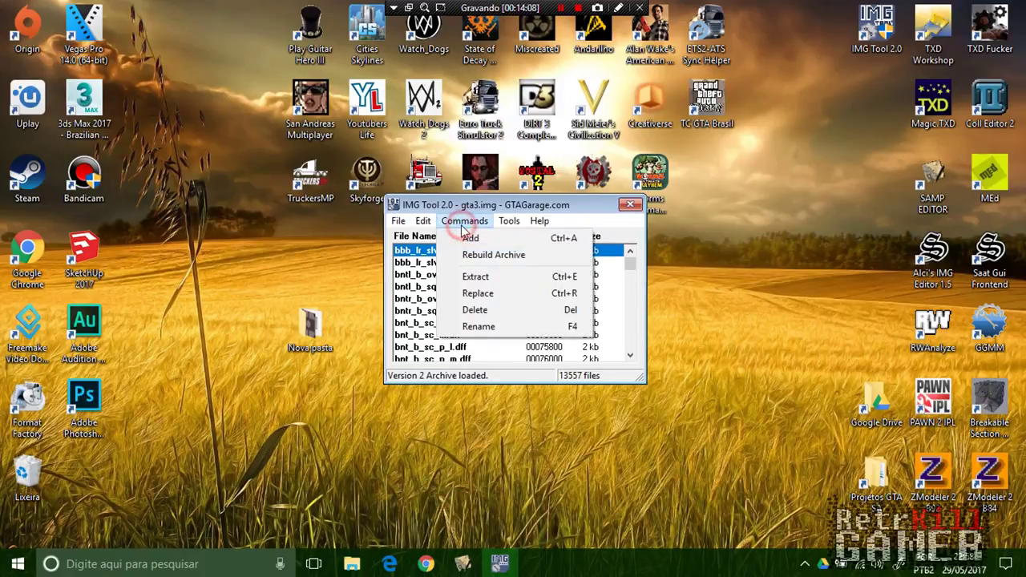
pyautogui.click(433, 227)
pyautogui.click(425, 221)
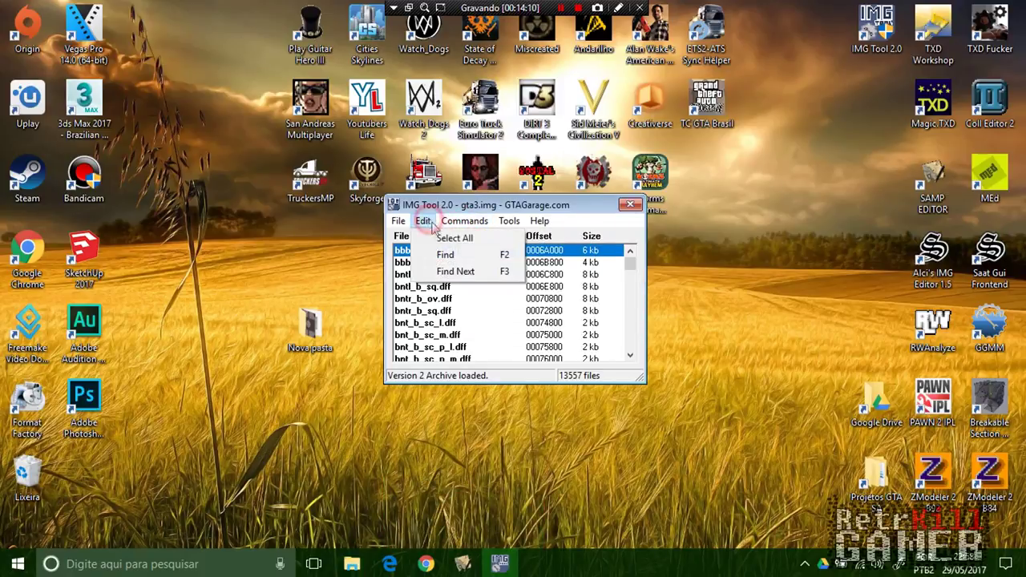
pyautogui.click(445, 254)
pyautogui.doubleClick(311, 325)
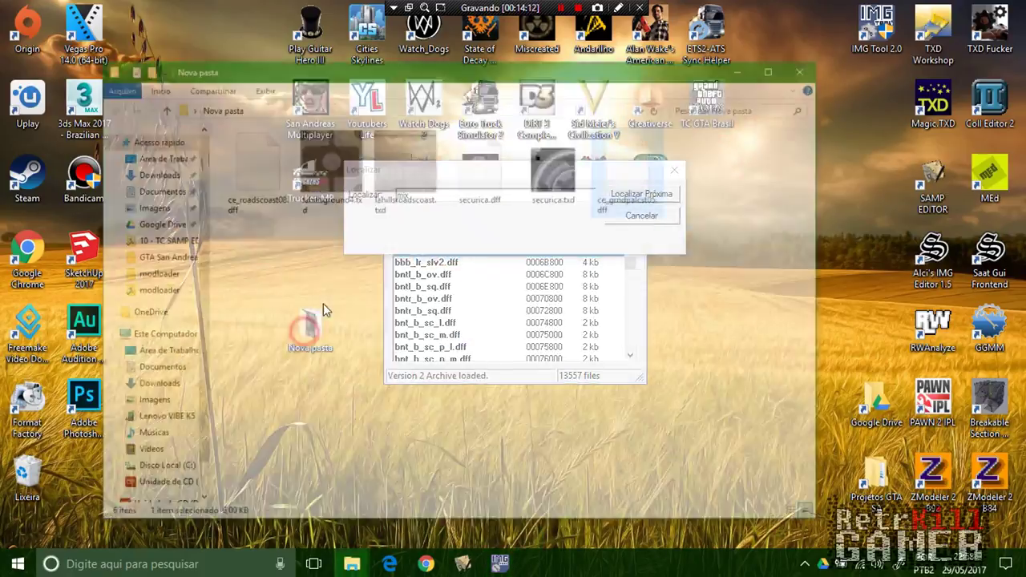
pyautogui.click(247, 126)
pyautogui.rightClick(249, 126)
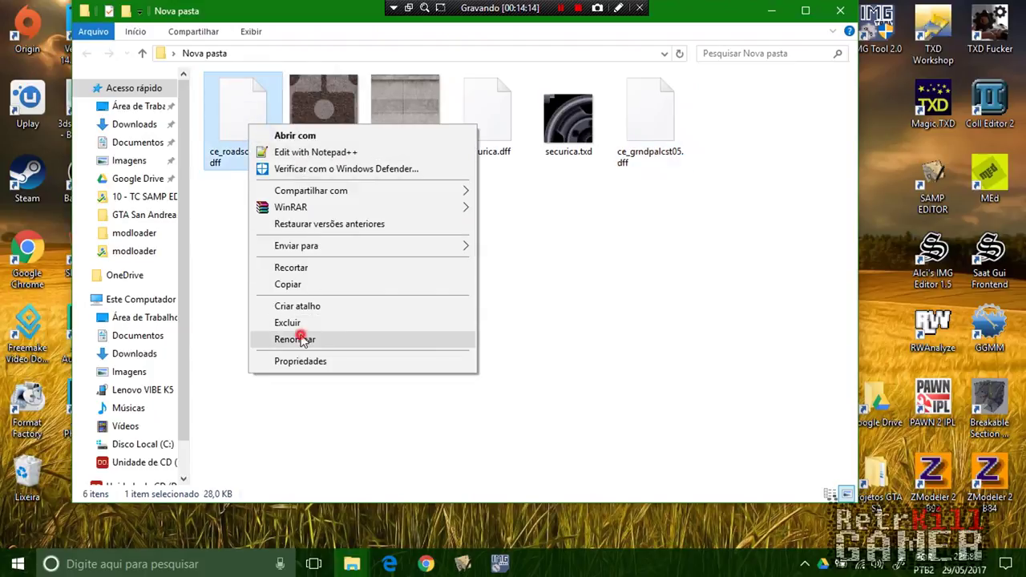
pyautogui.click(302, 340)
pyautogui.hotkey('ctrl', 'c')
pyautogui.click(776, 13)
pyautogui.hotkey('ctrl', 'v')
pyautogui.click(634, 199)
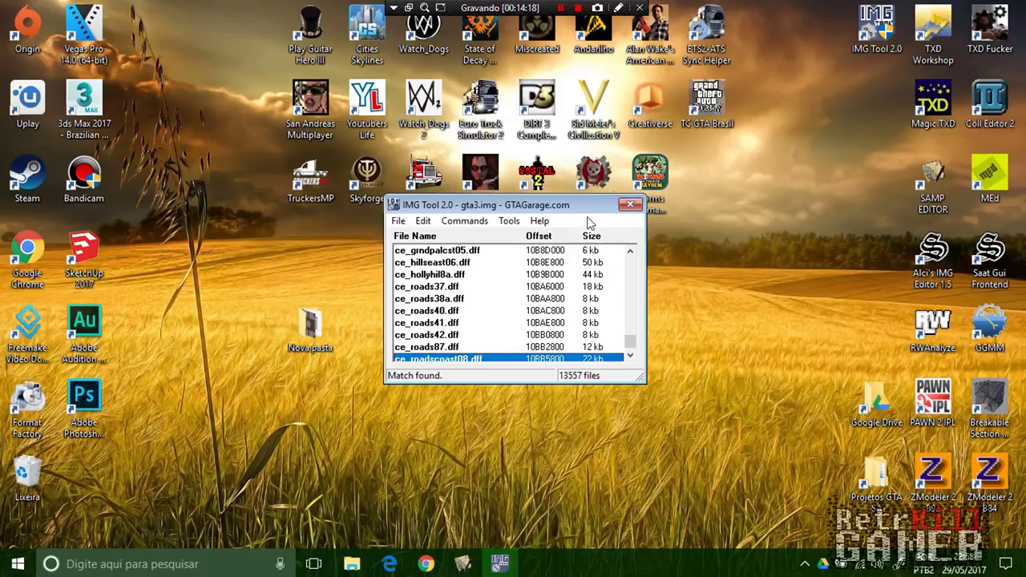
# Step: Start replacing ce_roadscoast08.dff in the gta3.img archive and browse to the Nova pasta folder on the desktop
pyautogui.moveTo(561, 211); pyautogui.dragTo(524, 204)
pyautogui.scroll(-2, 421, 292)
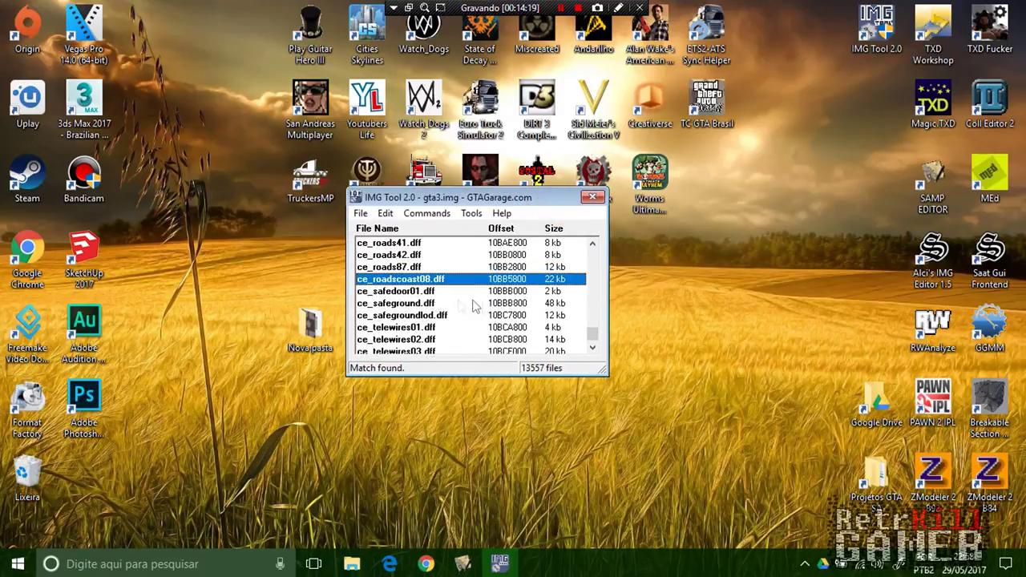
pyautogui.rightClick(426, 285)
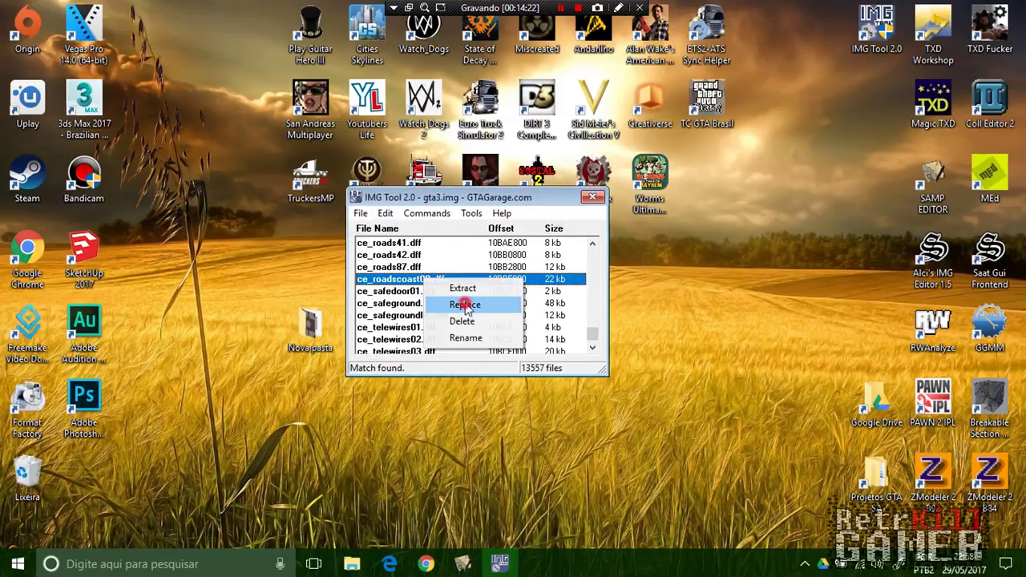
pyautogui.click(467, 305)
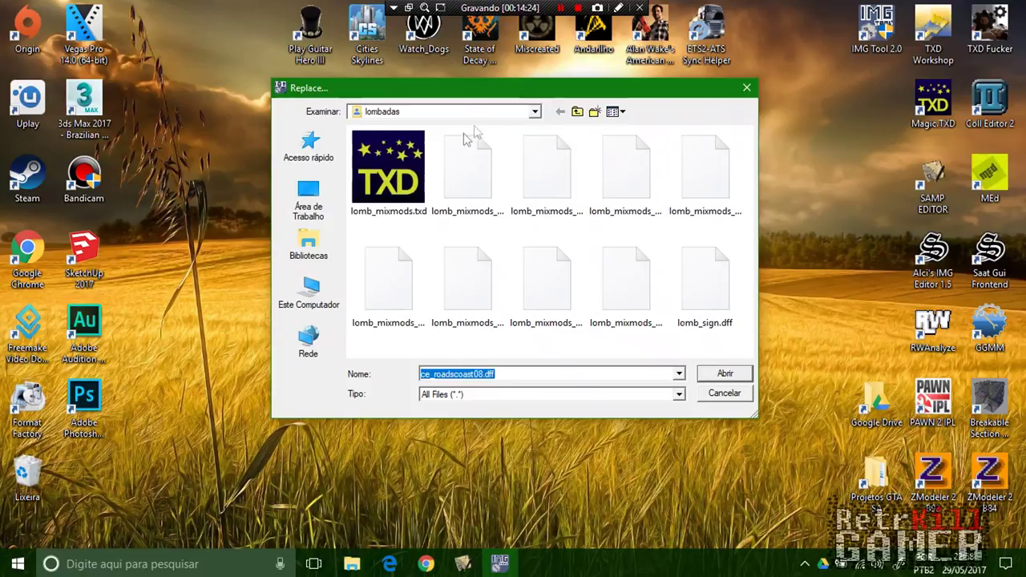
pyautogui.click(314, 242)
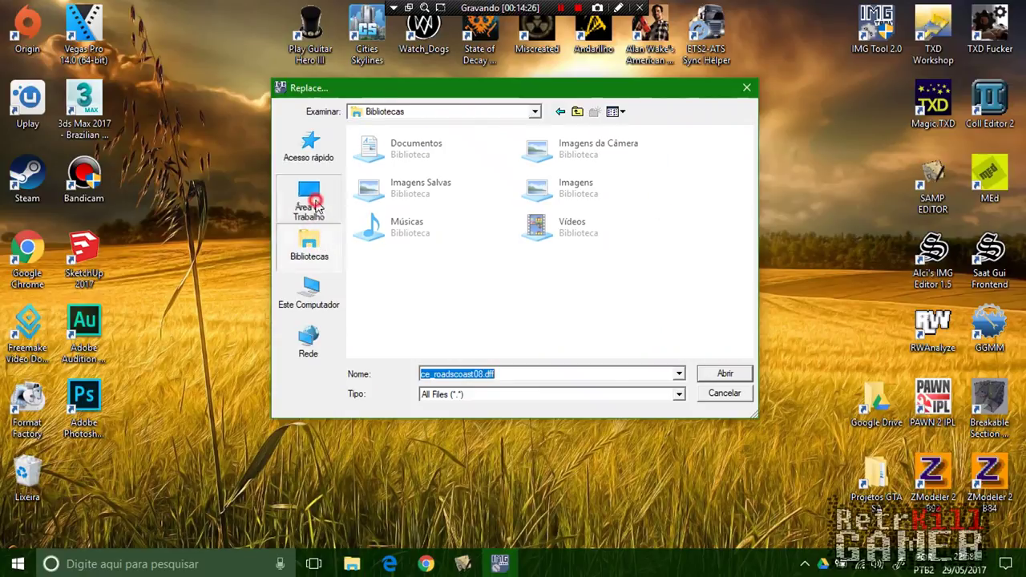
pyautogui.click(311, 200)
pyautogui.scroll(-3, 554, 236)
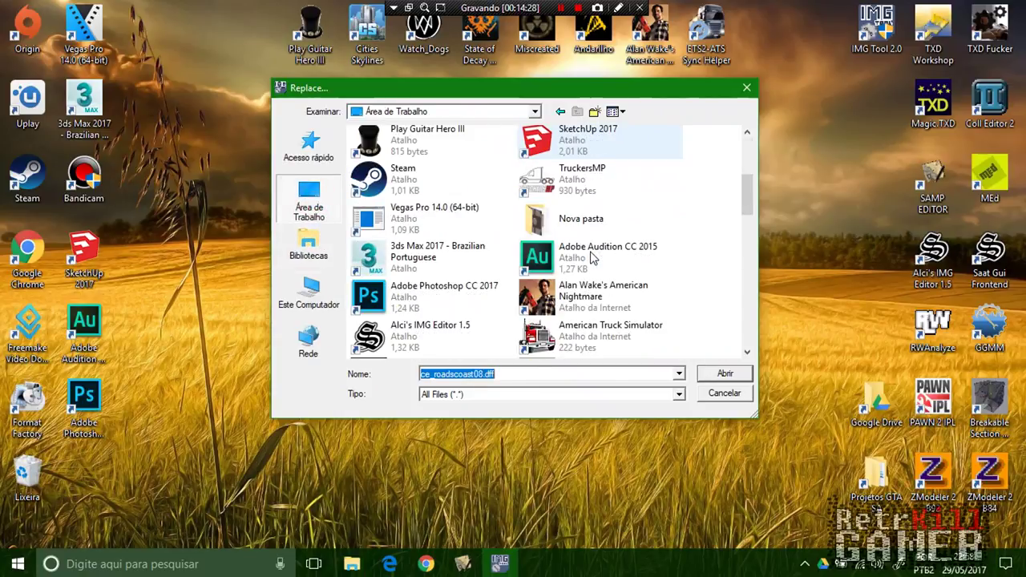
pyautogui.scroll(-2, 571, 240)
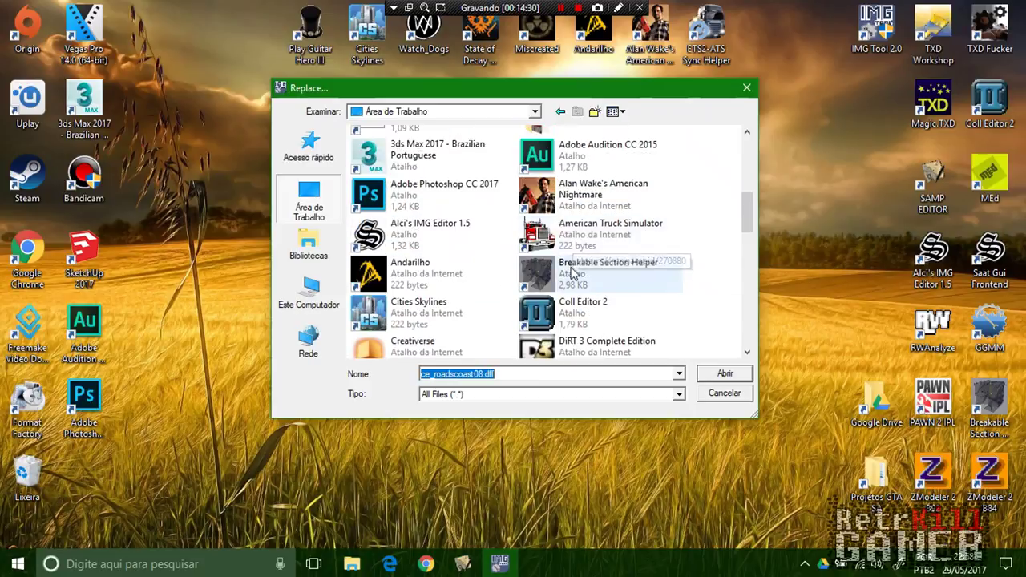
pyautogui.scroll(-3, 562, 257)
pyautogui.scroll(5, 559, 271)
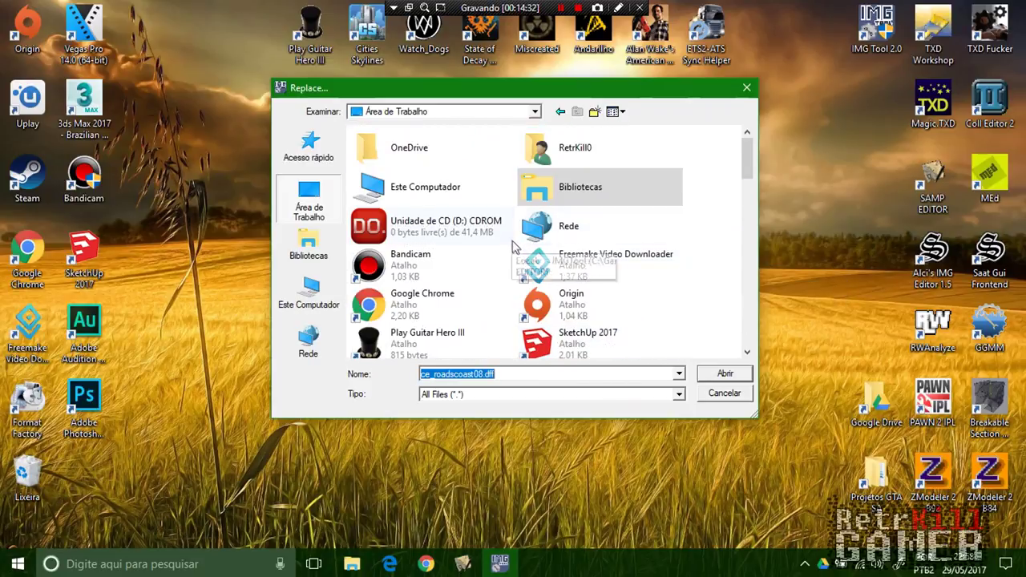
pyautogui.scroll(-2, 559, 241)
pyautogui.doubleClick(571, 222)
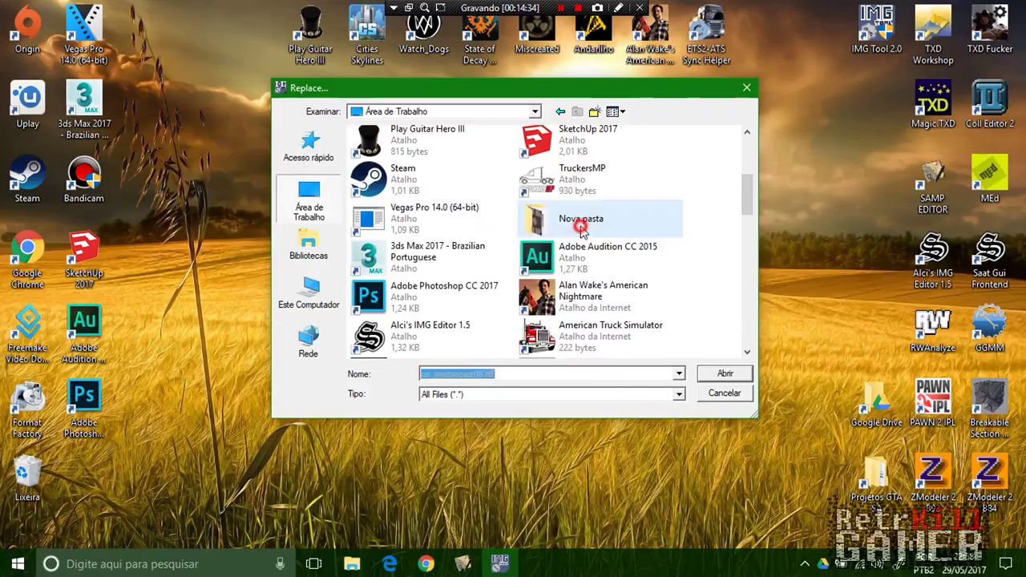
# Step: Choose ce_roadscoast08.dff from Nova pasta as the replacement file and confirm it
pyautogui.moveTo(523, 88); pyautogui.dragTo(834, 84)
pyautogui.click(705, 166)
pyautogui.click(779, 167)
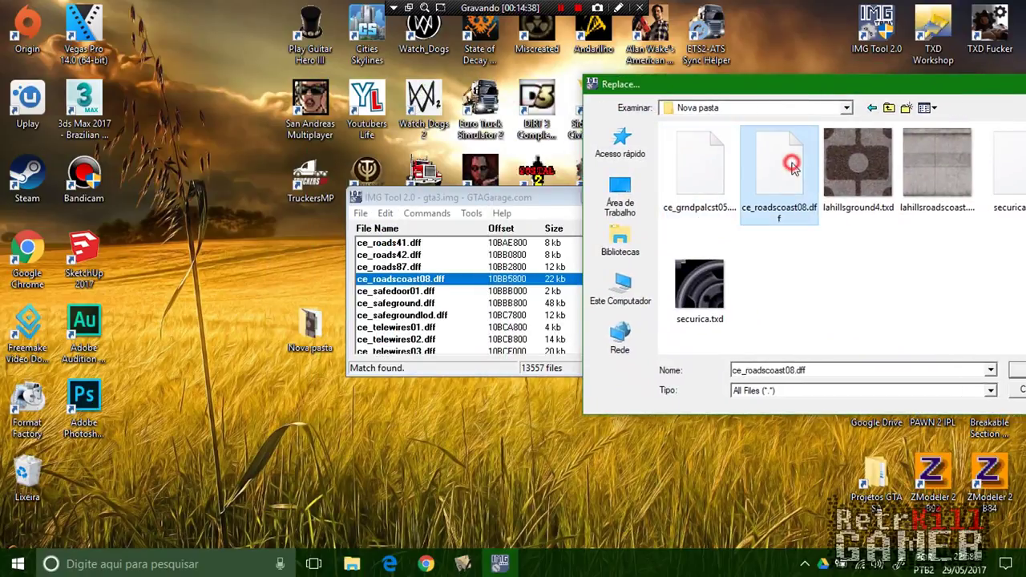
pyautogui.moveTo(896, 86); pyautogui.dragTo(729, 90)
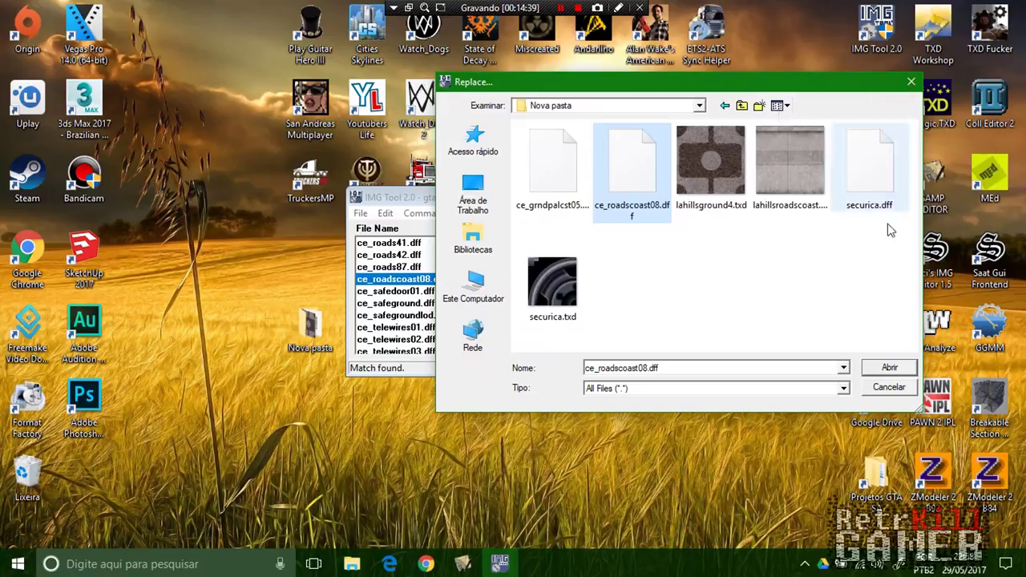
pyautogui.click(889, 364)
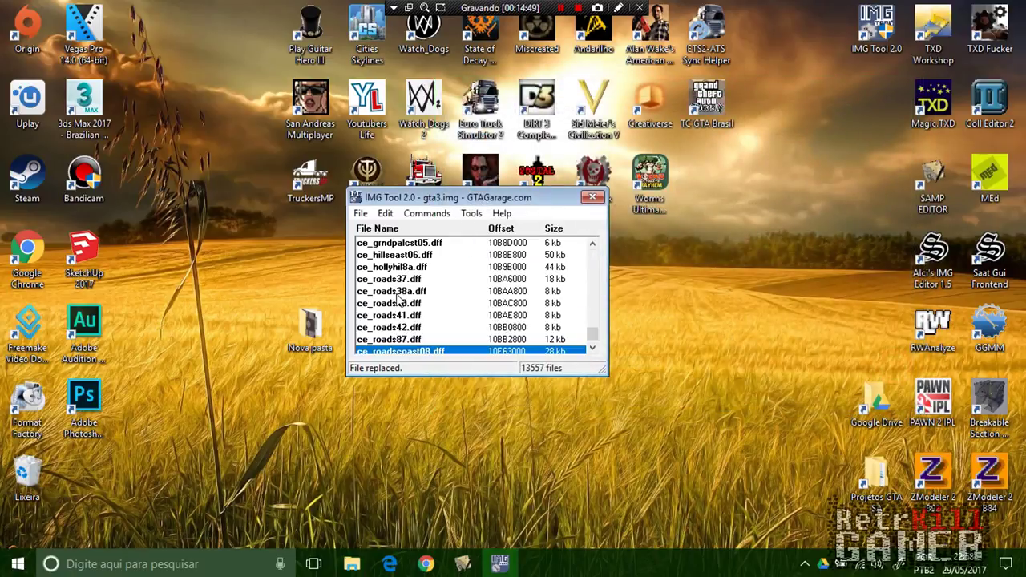
# Step: Open the archive's file search and bring up File Explorer to get the next model's file name
pyautogui.click(385, 214)
pyautogui.click(410, 246)
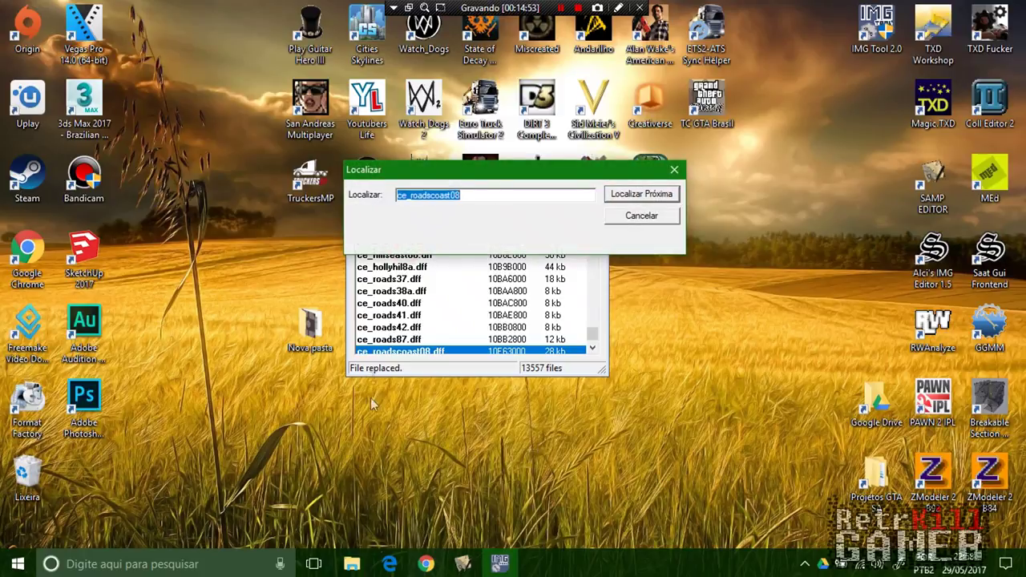
pyautogui.click(351, 563)
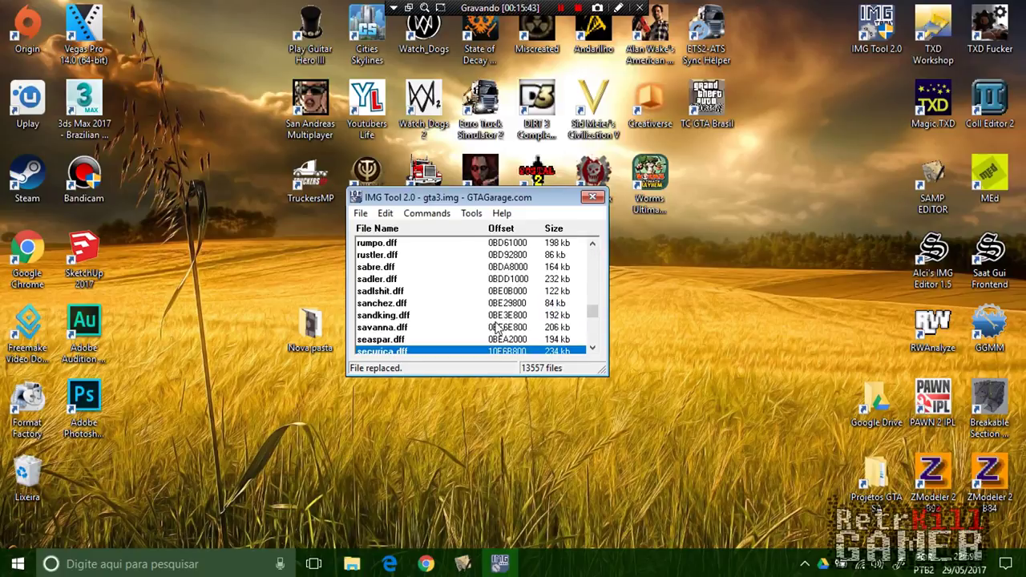
# Step: Rebuild the gta3.img archive and close IMG Tool
pyautogui.click(411, 215)
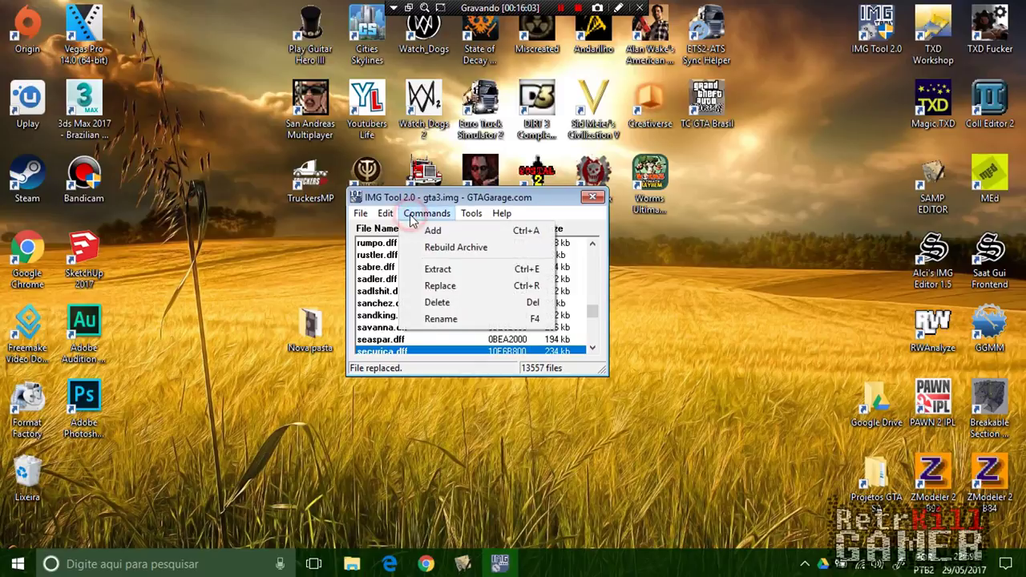
pyautogui.click(455, 248)
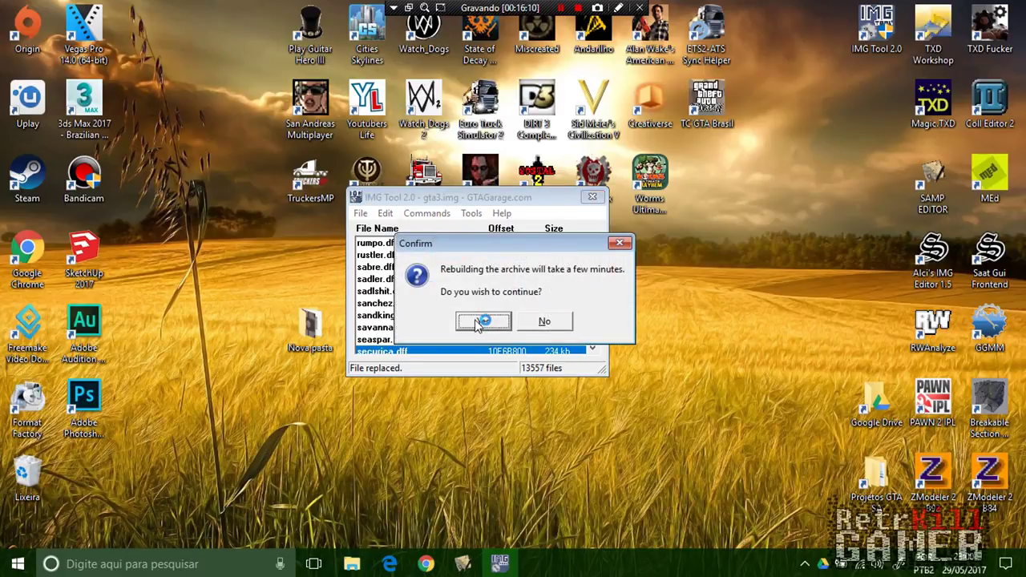
pyautogui.click(481, 321)
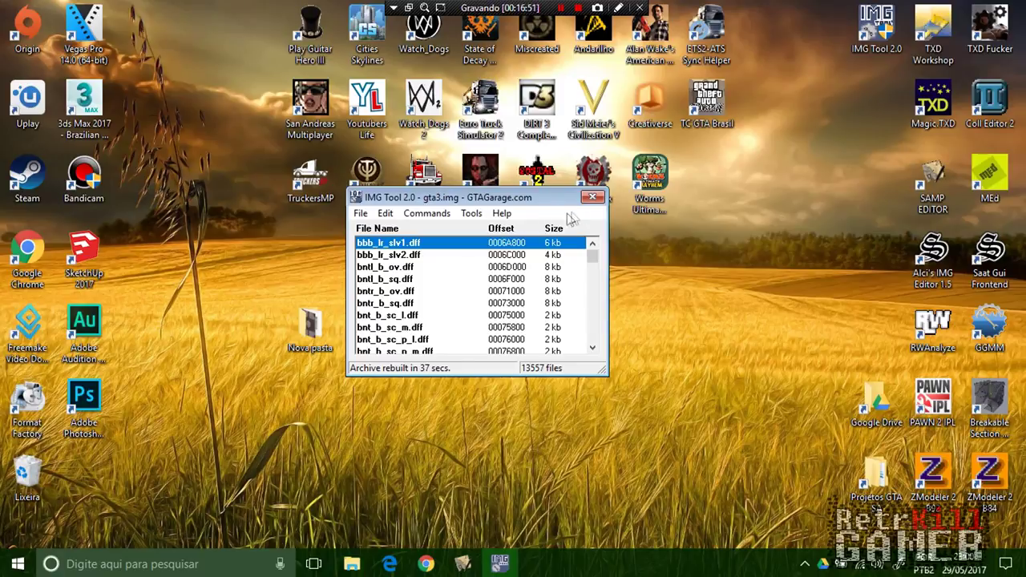
pyautogui.click(592, 198)
pyautogui.rightClick(629, 313)
pyautogui.click(679, 355)
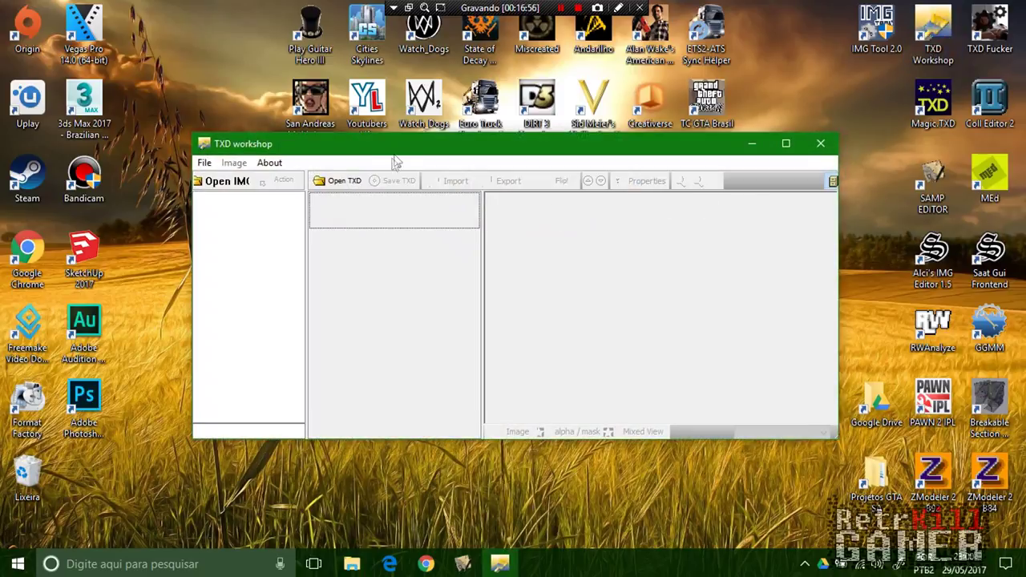
# Step: Open securica.txd from the desktop's Nova pasta folder in TXD Workshop
pyautogui.click(417, 190)
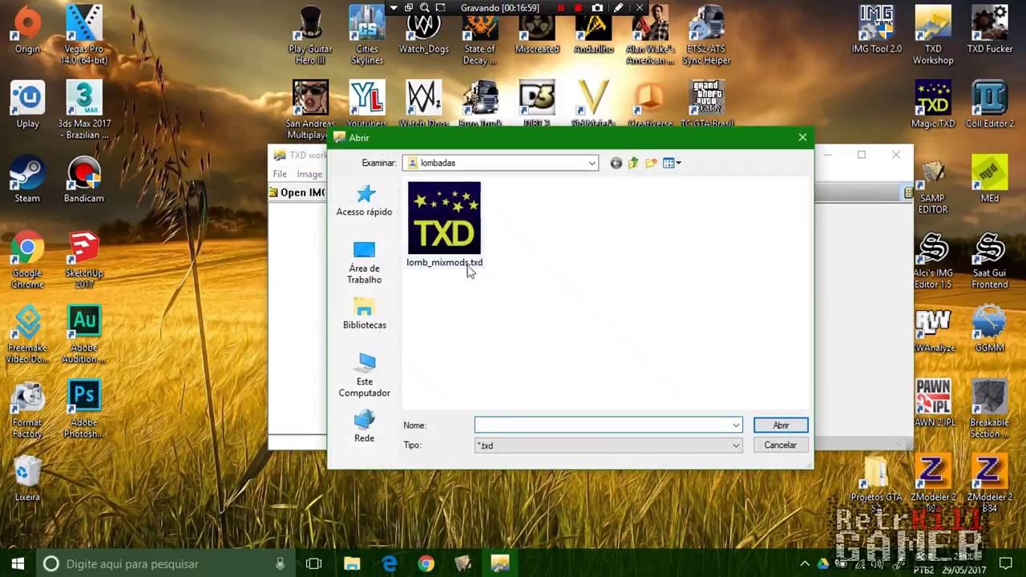
pyautogui.click(633, 163)
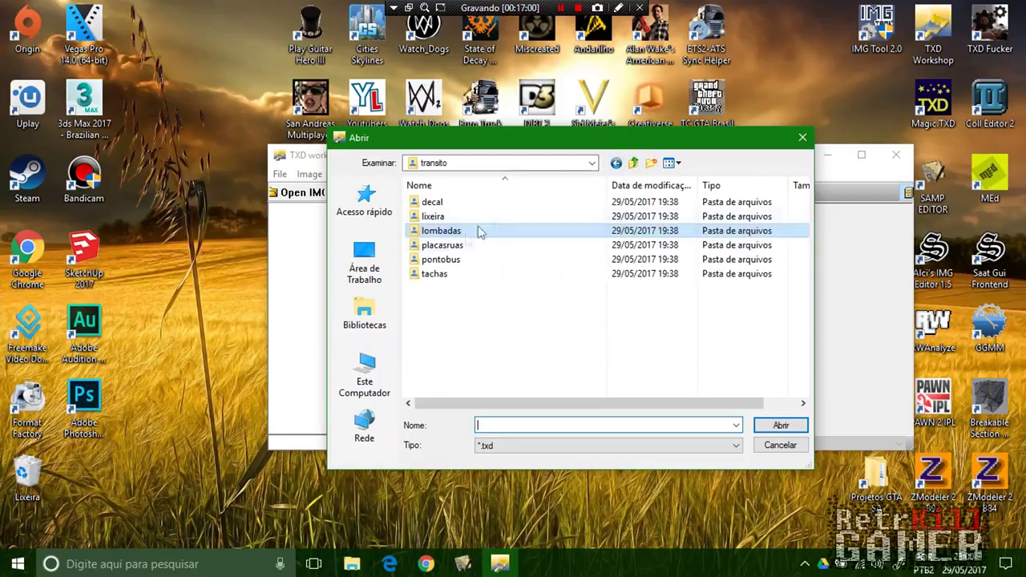
pyautogui.click(364, 263)
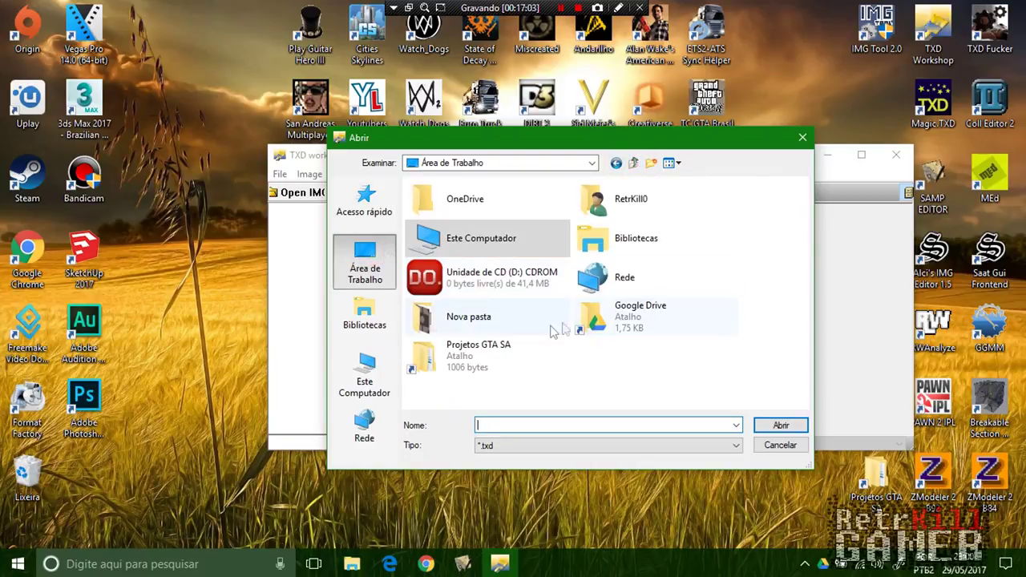
pyautogui.doubleClick(470, 317)
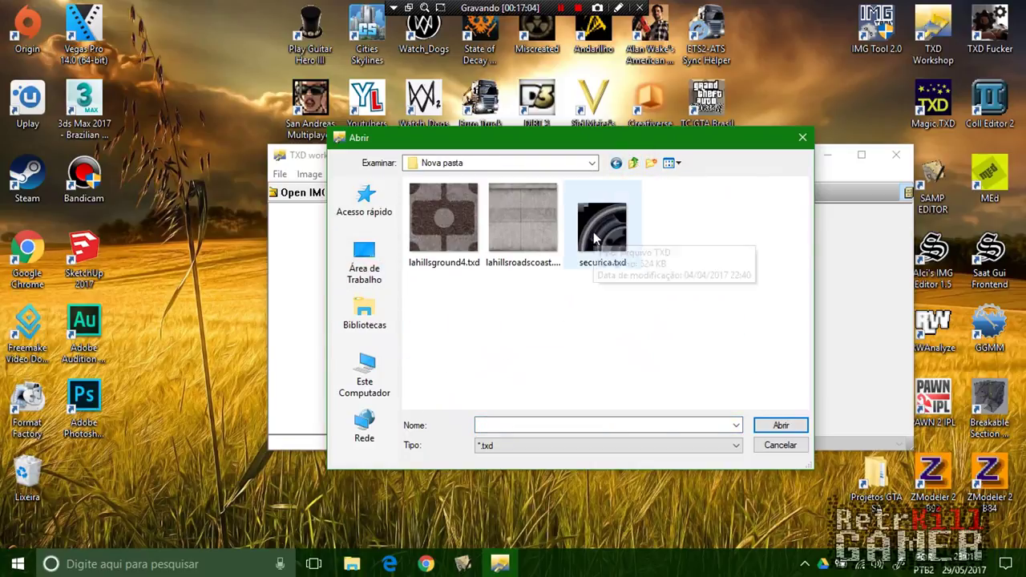
pyautogui.doubleClick(594, 238)
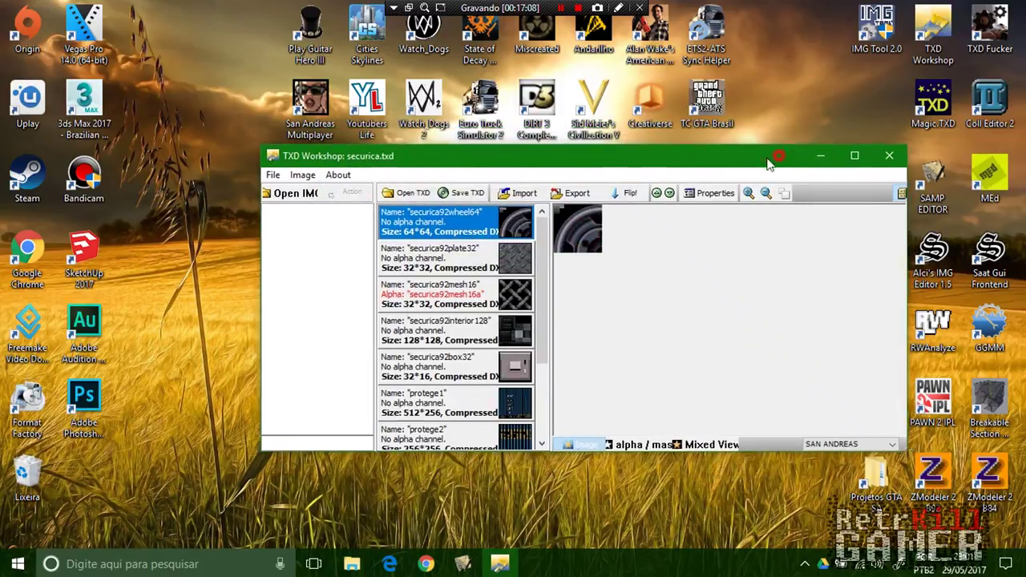
# Step: Look through the textures in securica.txd, previewing protege2, protege3, protege1, securica92box32 and securica92mesh16
pyautogui.moveTo(802, 156); pyautogui.dragTo(659, 126)
pyautogui.scroll(-3, 335, 331)
pyautogui.scroll(3, 337, 332)
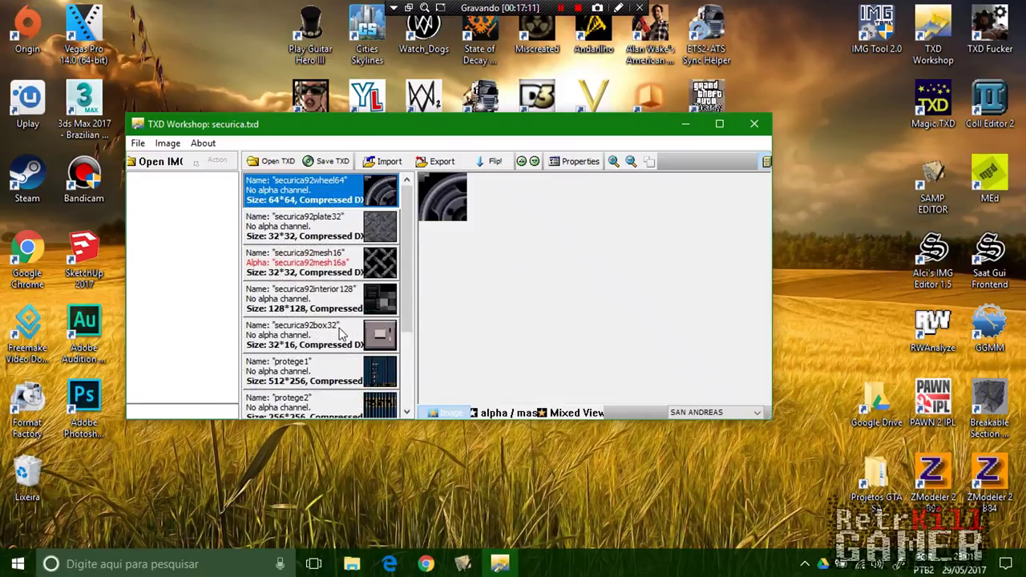
pyautogui.scroll(-2, 341, 286)
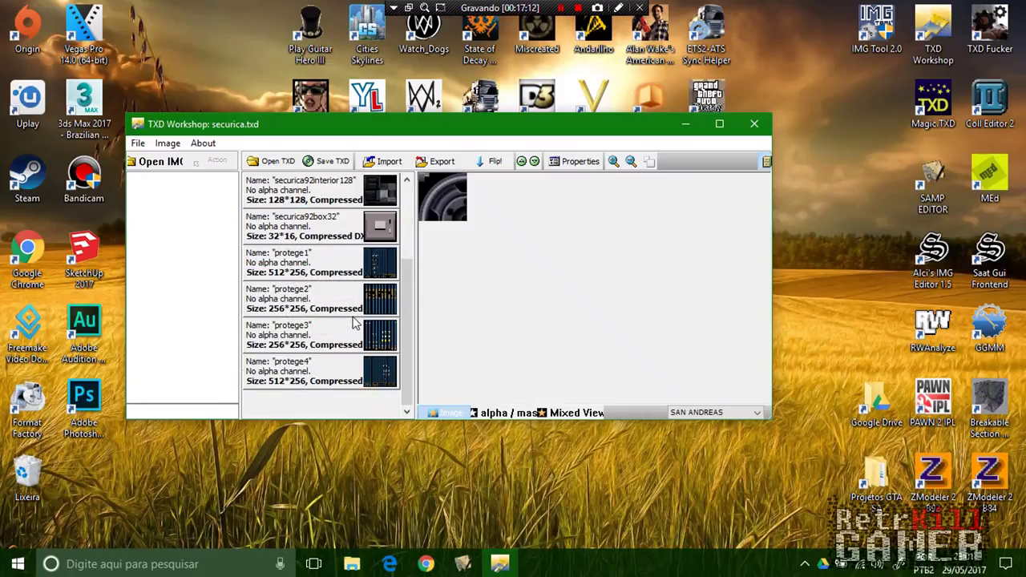
pyautogui.click(352, 298)
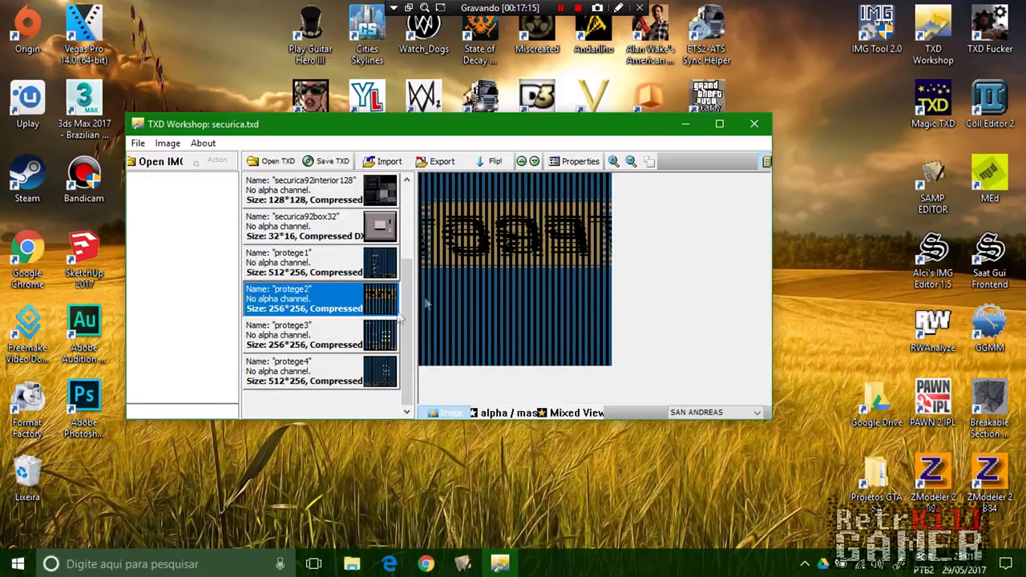
pyautogui.click(356, 335)
pyautogui.click(368, 263)
pyautogui.click(379, 223)
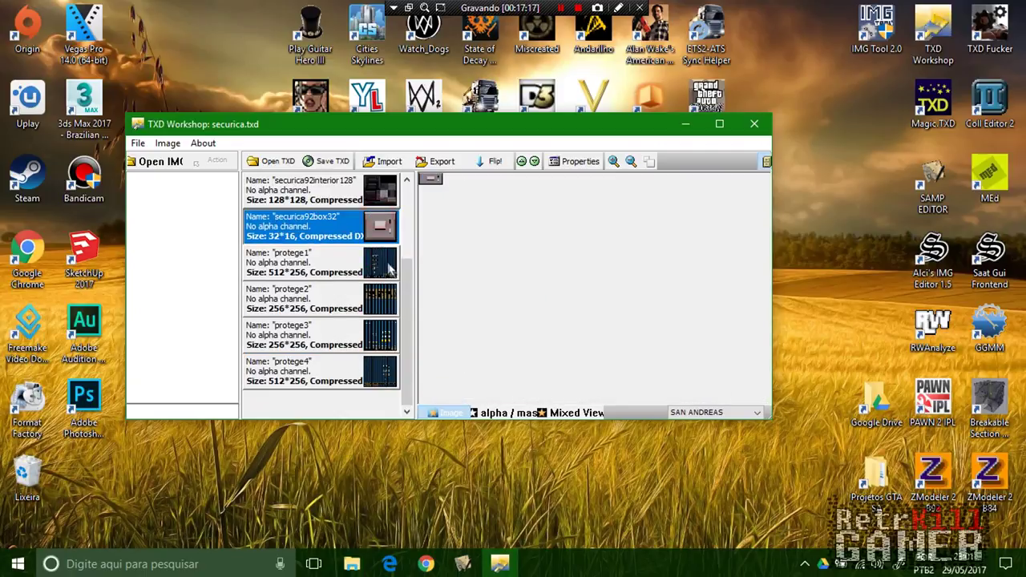
pyautogui.scroll(3, 390, 270)
pyautogui.click(377, 265)
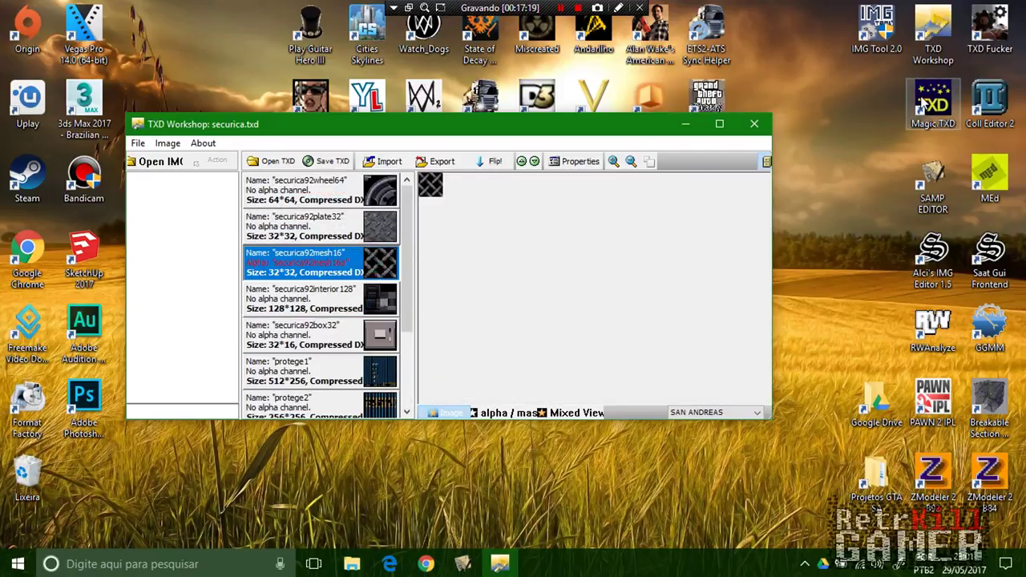
pyautogui.doubleClick(923, 102)
pyautogui.click(793, 56)
pyautogui.moveTo(440, 128); pyautogui.dragTo(543, 168)
# Step: Examine which securica.txd textures have an alpha channel, checking the plate, mesh, wheel, box and protege entries
pyautogui.click(441, 271)
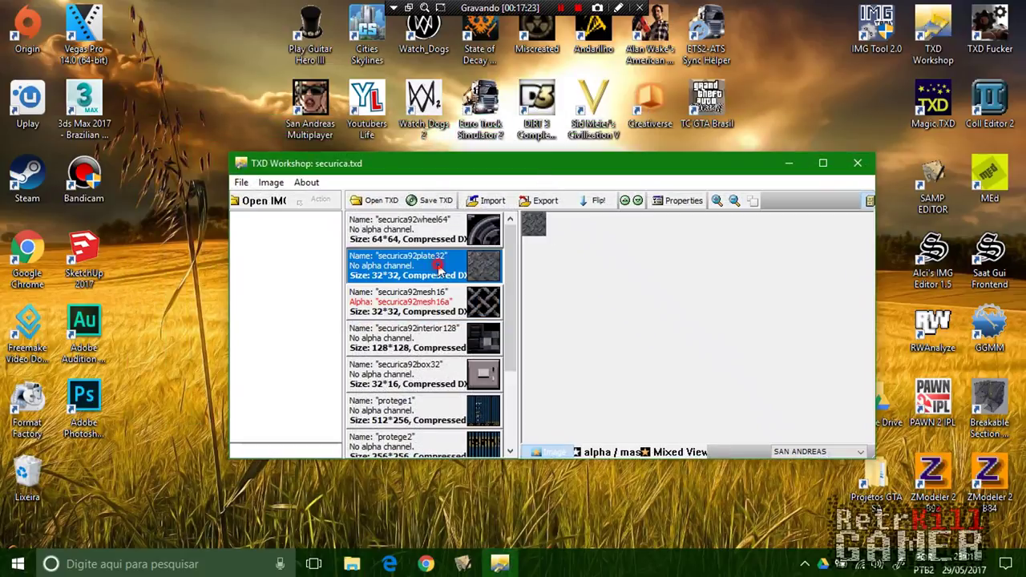
pyautogui.click(372, 309)
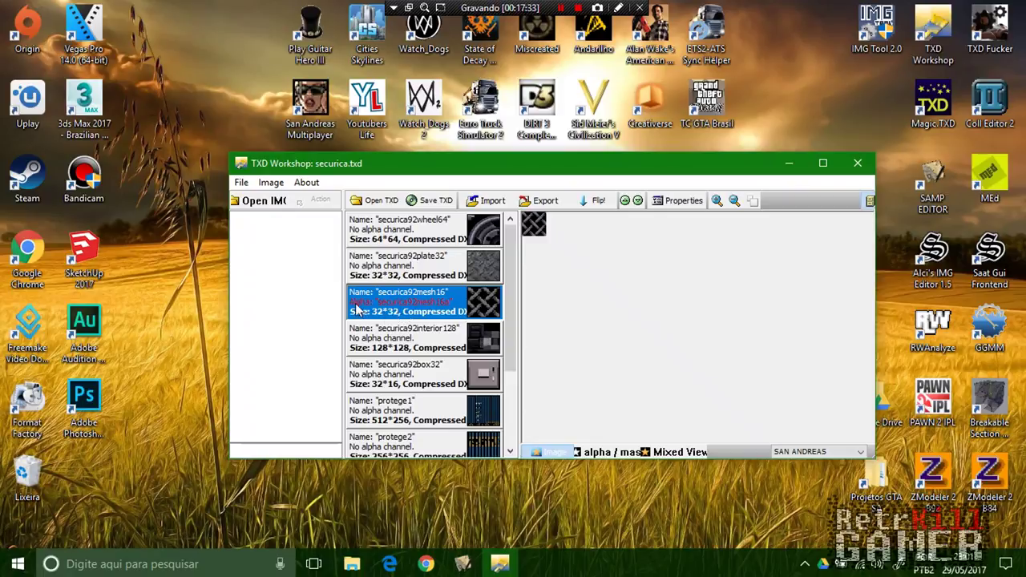
pyautogui.click(365, 270)
pyautogui.click(388, 245)
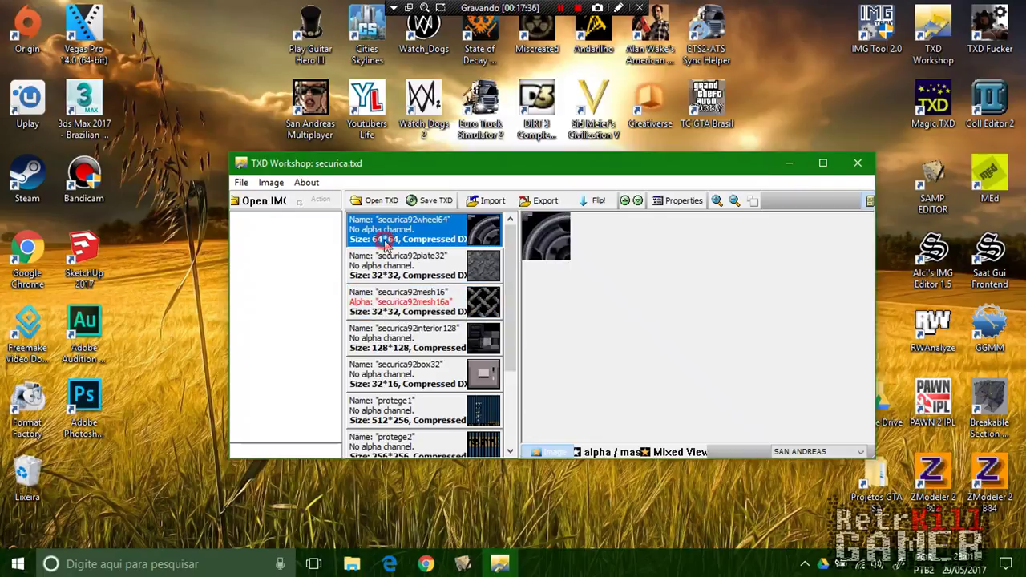
pyautogui.click(382, 374)
pyautogui.scroll(-1, 384, 385)
pyautogui.click(392, 415)
pyautogui.click(393, 383)
pyautogui.click(389, 337)
pyautogui.click(392, 304)
pyautogui.scroll(1, 405, 313)
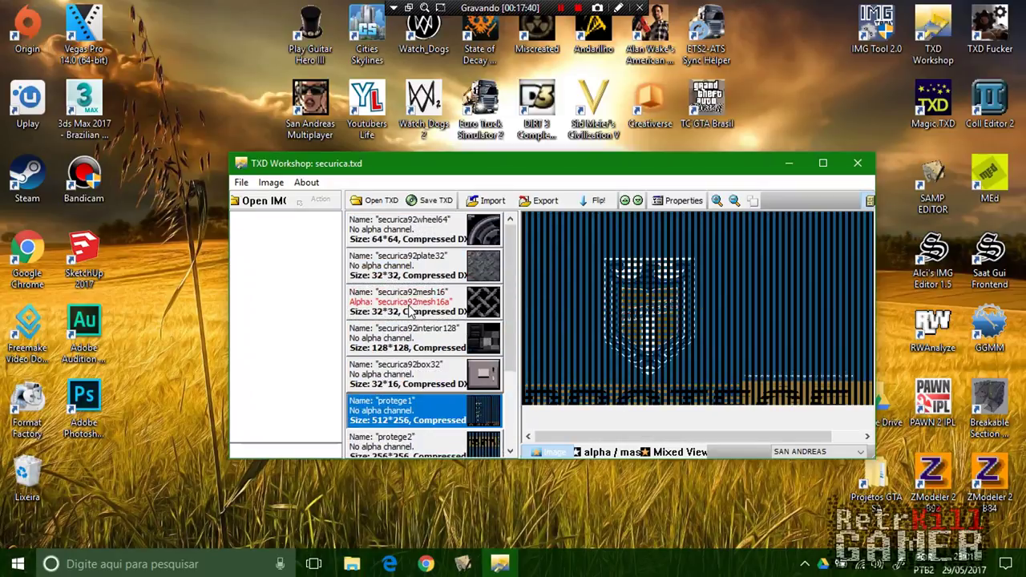
# Step: Compare the securica92mesh16 texture and its alpha entry with the protege1 and securica92box32 textures
pyautogui.click(405, 311)
pyautogui.moveTo(631, 168); pyautogui.dragTo(555, 246)
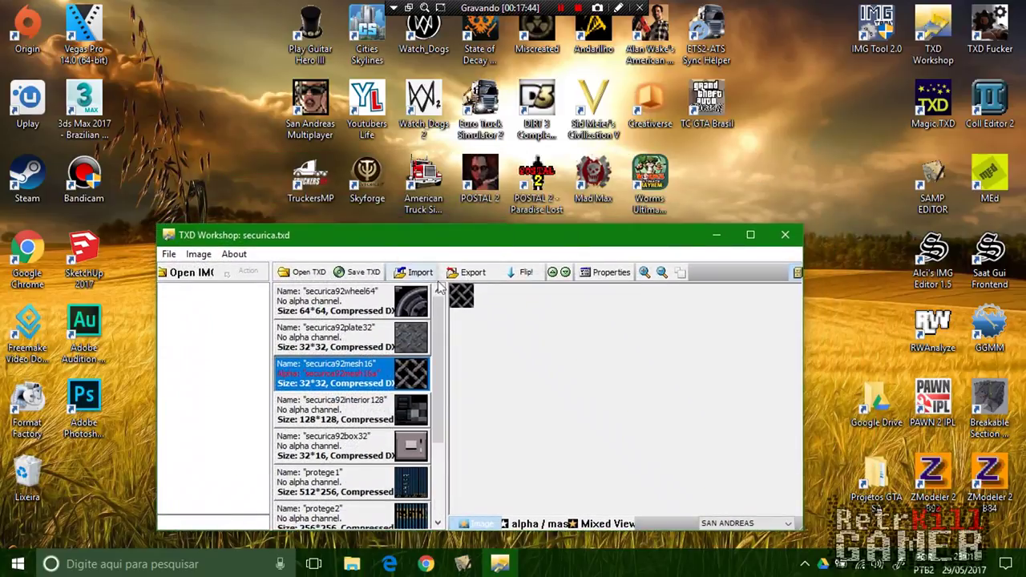
pyautogui.click(352, 481)
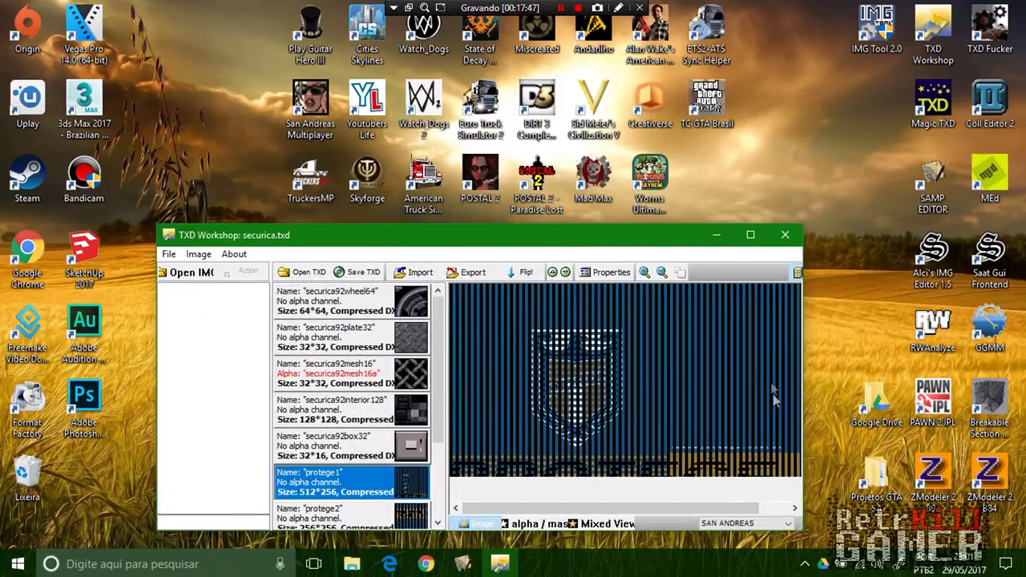
pyautogui.click(332, 455)
pyautogui.click(353, 481)
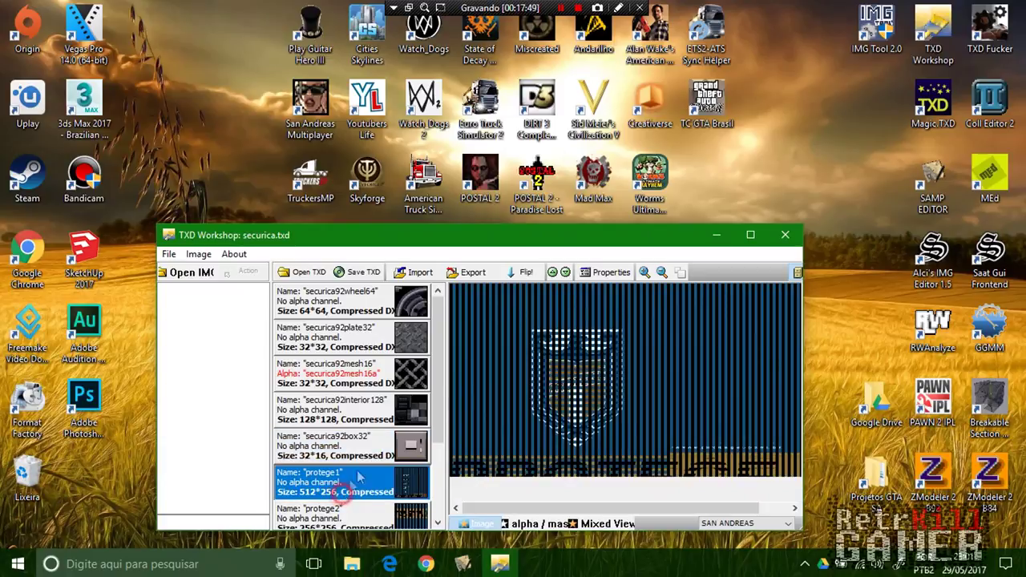
pyautogui.click(337, 379)
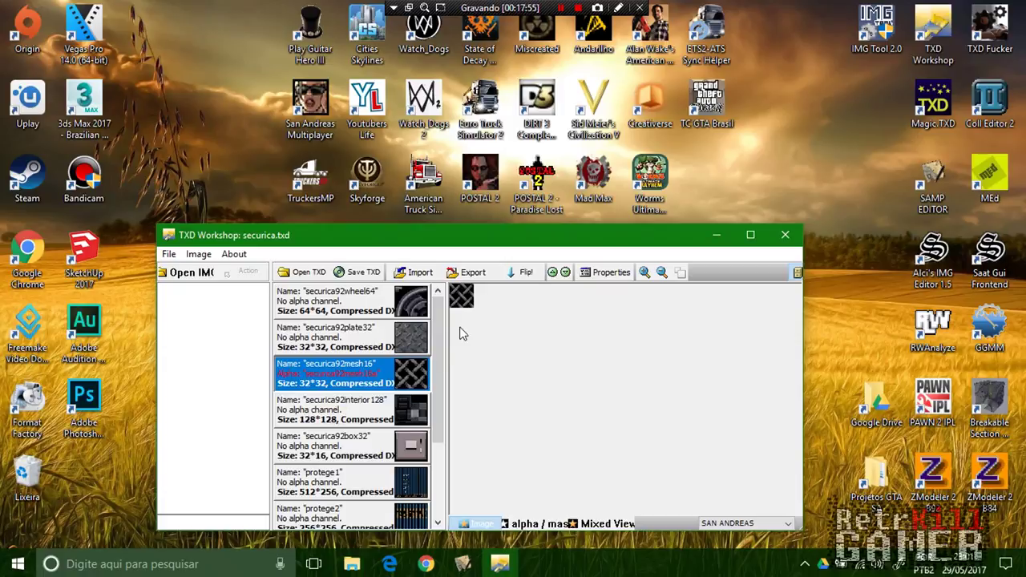
# Step: Open securica.txd from the desktop's Nova pasta folder in Magic.TXD
pyautogui.moveTo(407, 235); pyautogui.dragTo(771, 193)
pyautogui.doubleClick(310, 329)
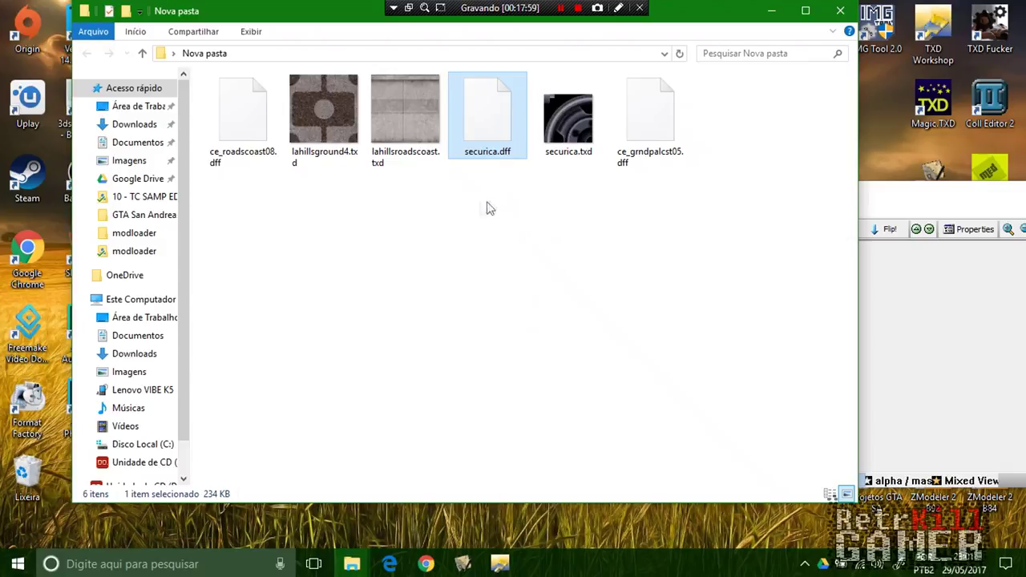
pyautogui.click(584, 137)
pyautogui.click(585, 130)
# Step: Export all securica.txd textures as PNG files into a new folder named securica inside Nova pasta, and close Magic.TXD
pyautogui.click(574, 369)
pyautogui.click(476, 298)
pyautogui.doubleClick(607, 298)
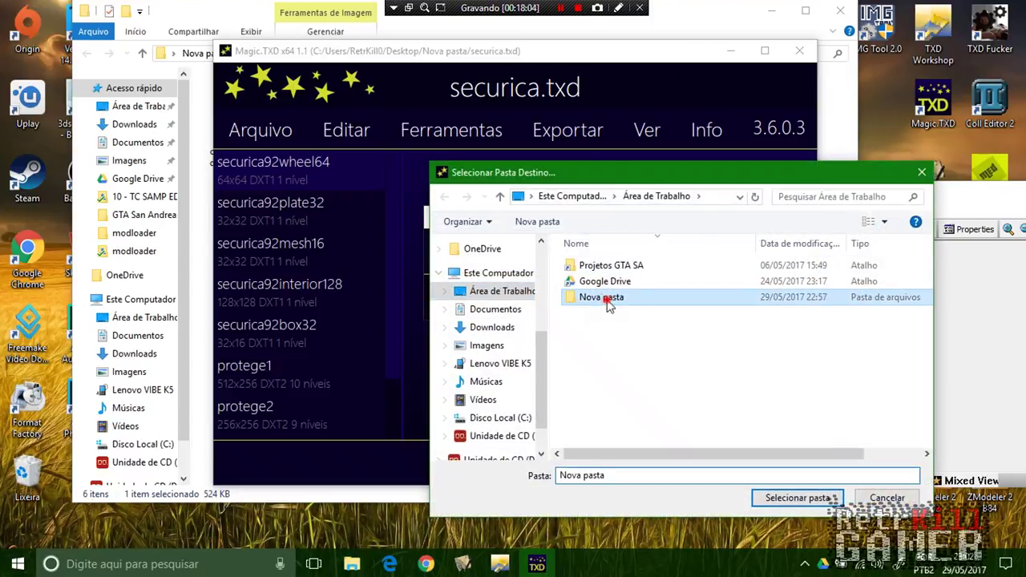
pyautogui.rightClick(625, 401)
pyautogui.moveTo(661, 366)
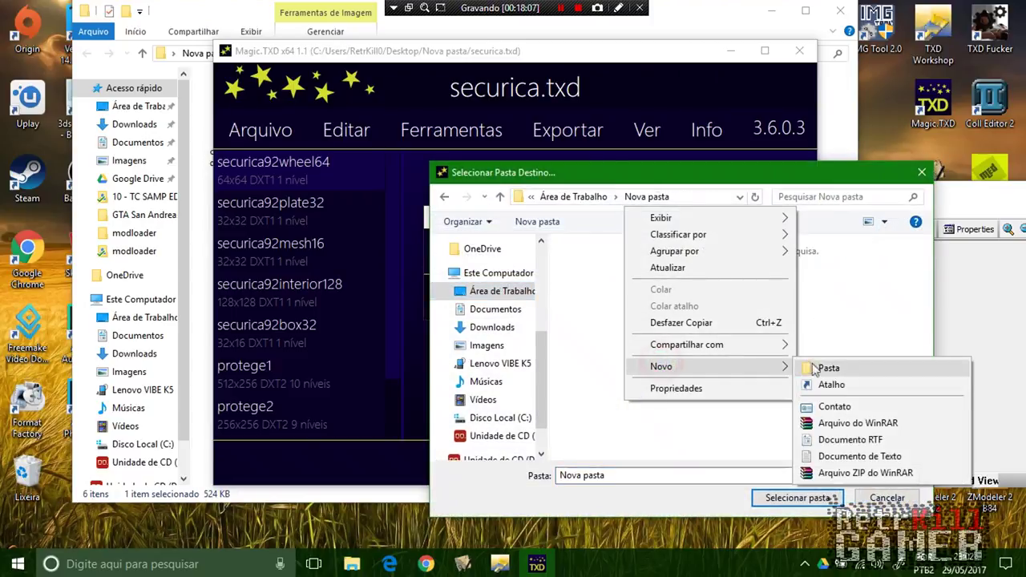
pyautogui.click(822, 365)
pyautogui.write('secu')
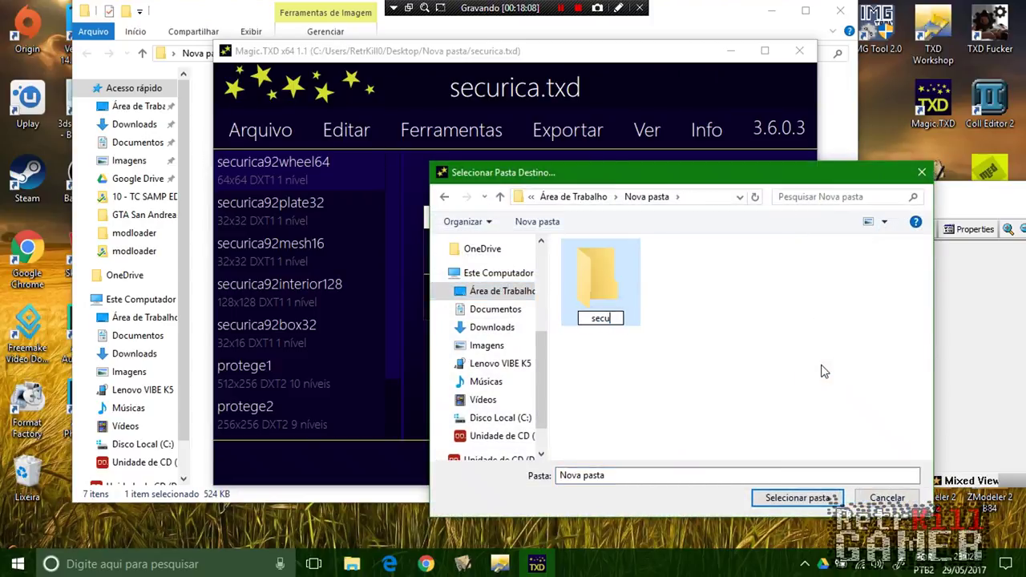
pyautogui.write('rica')
pyautogui.press('Return')
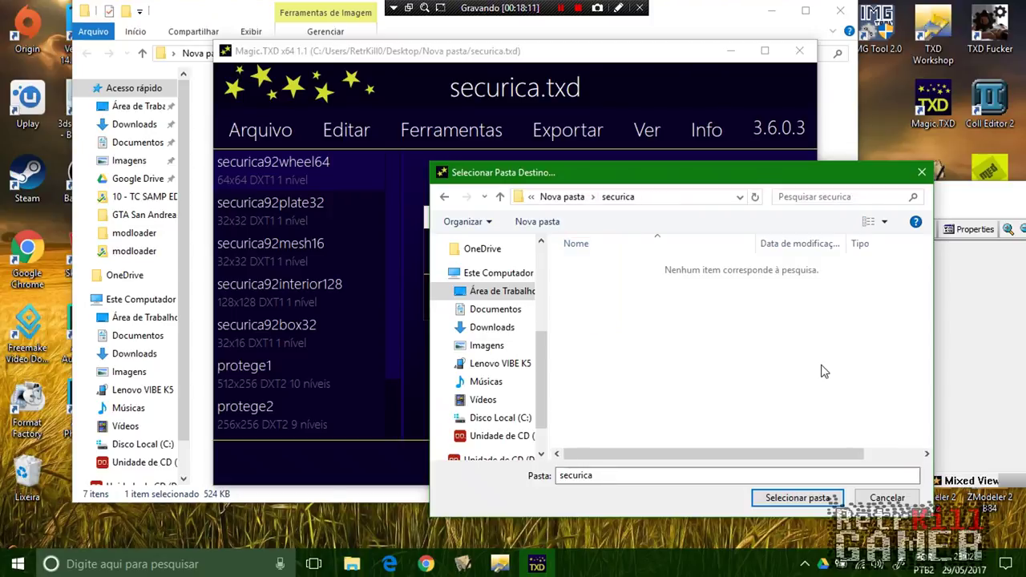
pyautogui.click(797, 498)
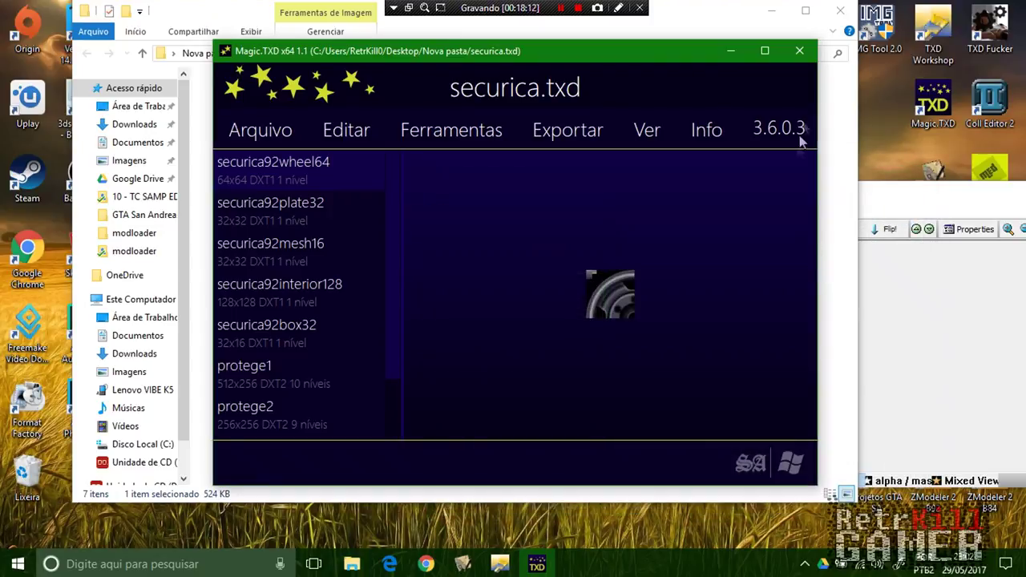
pyautogui.click(807, 52)
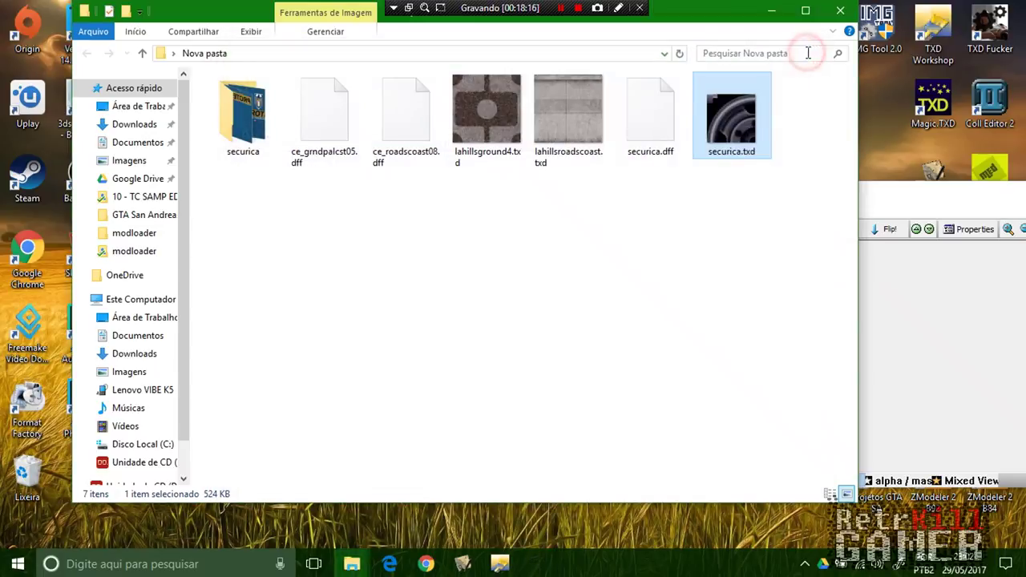
# Step: Open the exported securica folder, check the textures against TXD Workshop and cut securica92mesh16.png
pyautogui.doubleClick(217, 136)
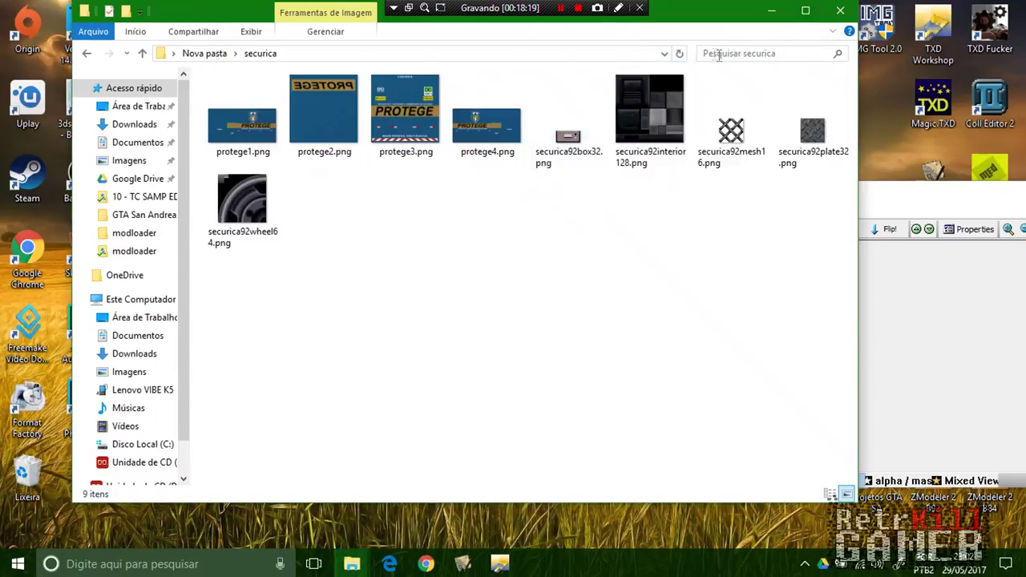
pyautogui.moveTo(898, 202); pyautogui.dragTo(764, 236)
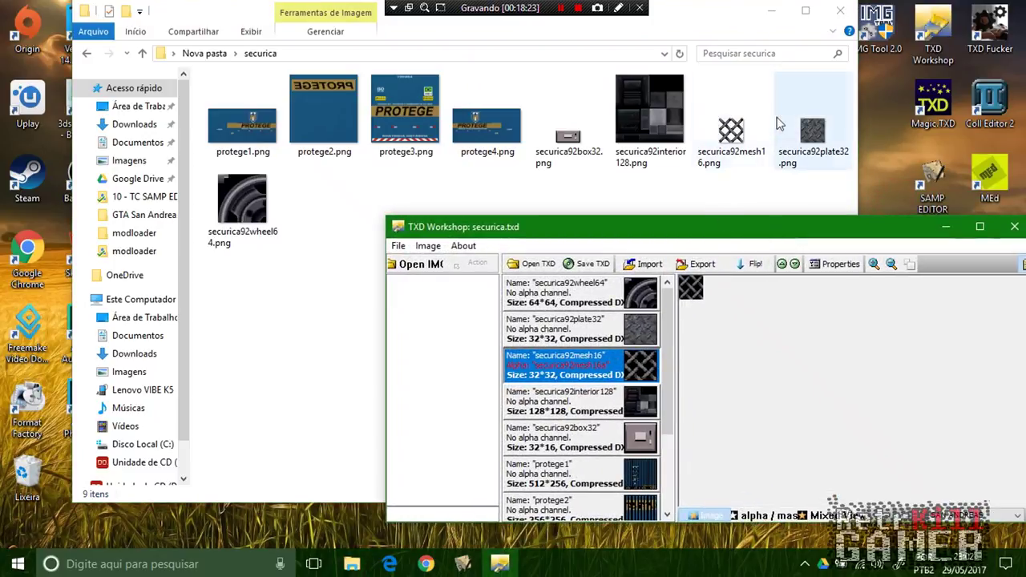
pyautogui.click(732, 124)
# Step: Create a subfolder named alpha inside securica and paste the cut securica92mesh16.png into it
pyautogui.rightClick(467, 307)
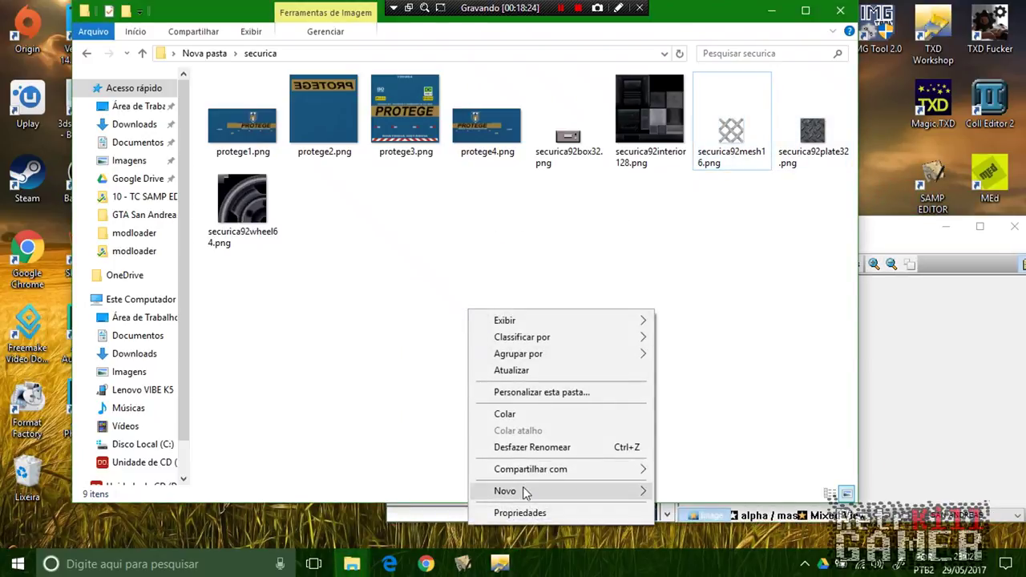
pyautogui.moveTo(524, 489)
pyautogui.click(687, 387)
pyautogui.write('aph')
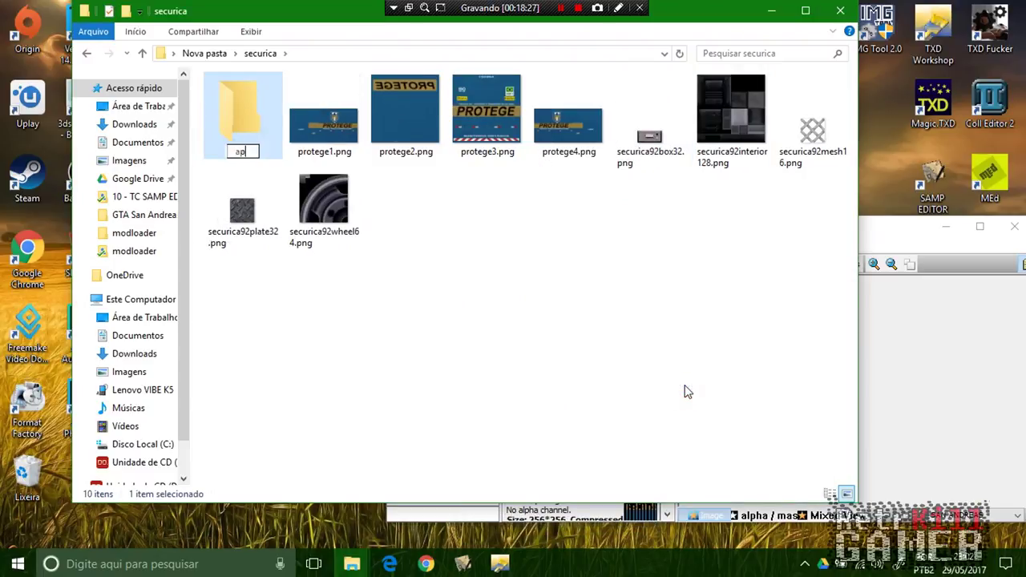
pyautogui.press('BackSpace')
pyautogui.press('BackSpace')
pyautogui.write('alpha')
pyautogui.press('Return')
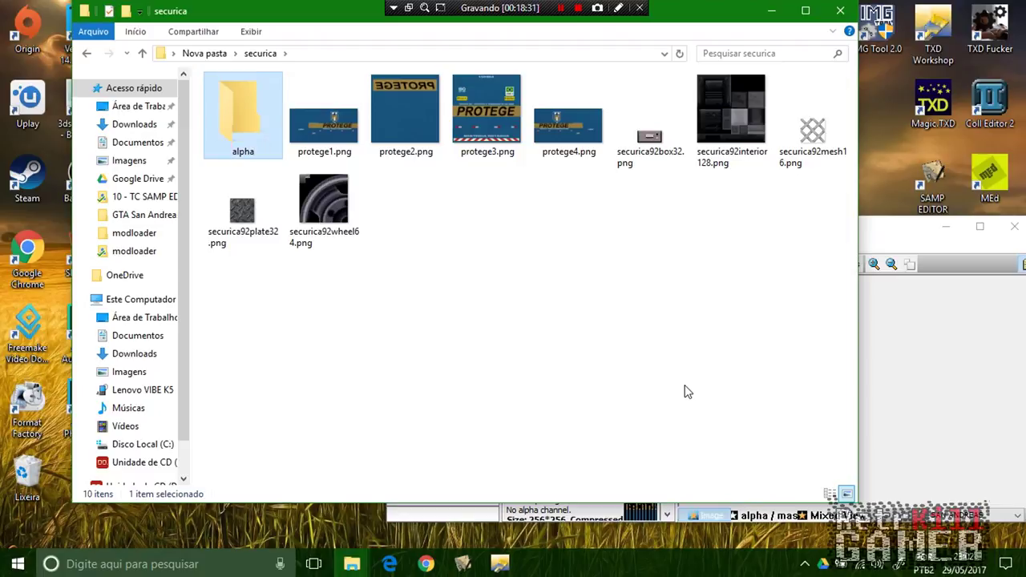
pyautogui.press('Return')
pyautogui.hotkey('ctrl', 'v')
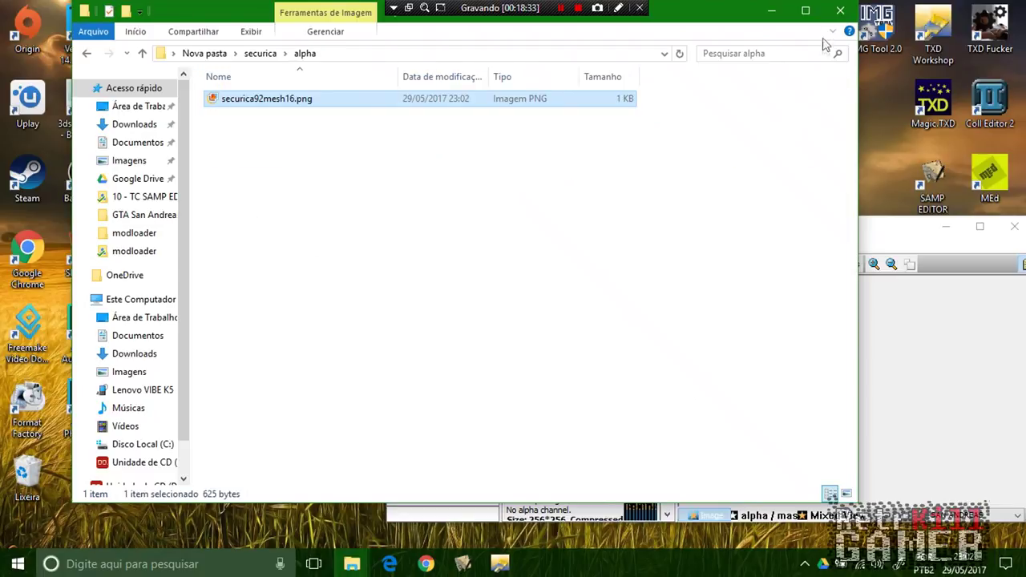
# Step: Open lahillsground4.txd from Nova pasta in TXD Workshop and check its textures for alpha channels
pyautogui.click(772, 11)
pyautogui.moveTo(877, 233); pyautogui.dragTo(652, 232)
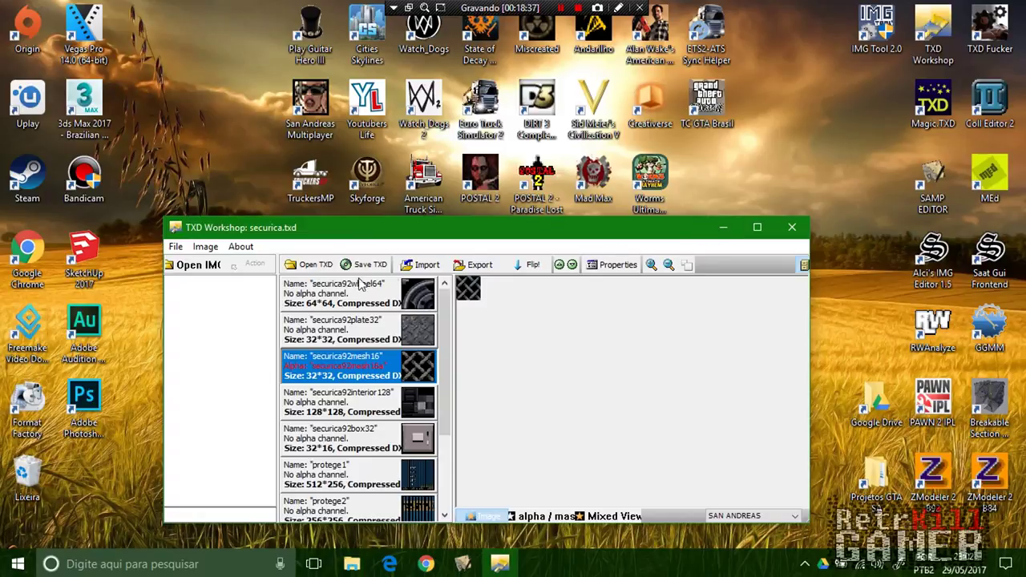
pyautogui.click(309, 265)
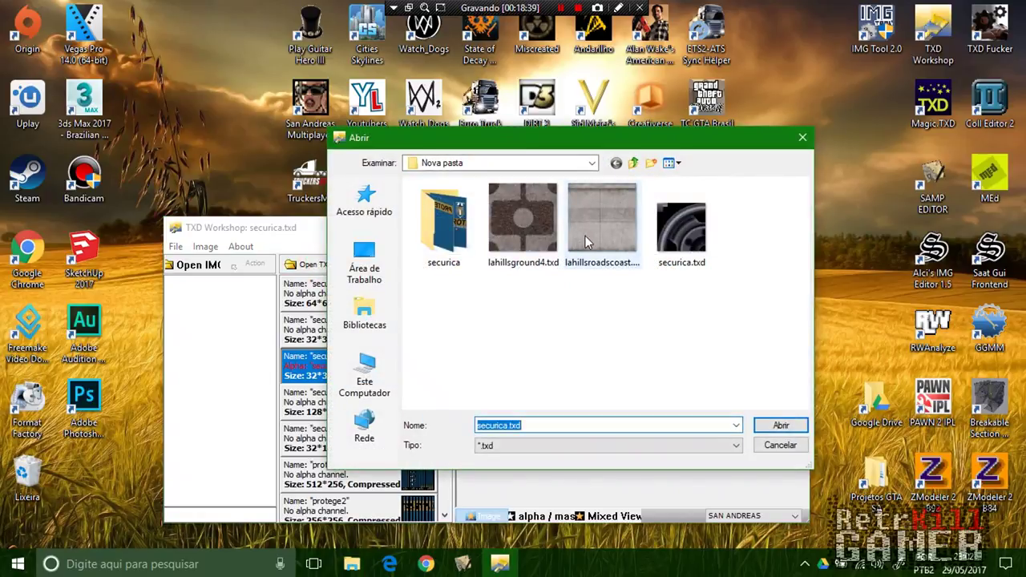
pyautogui.doubleClick(545, 240)
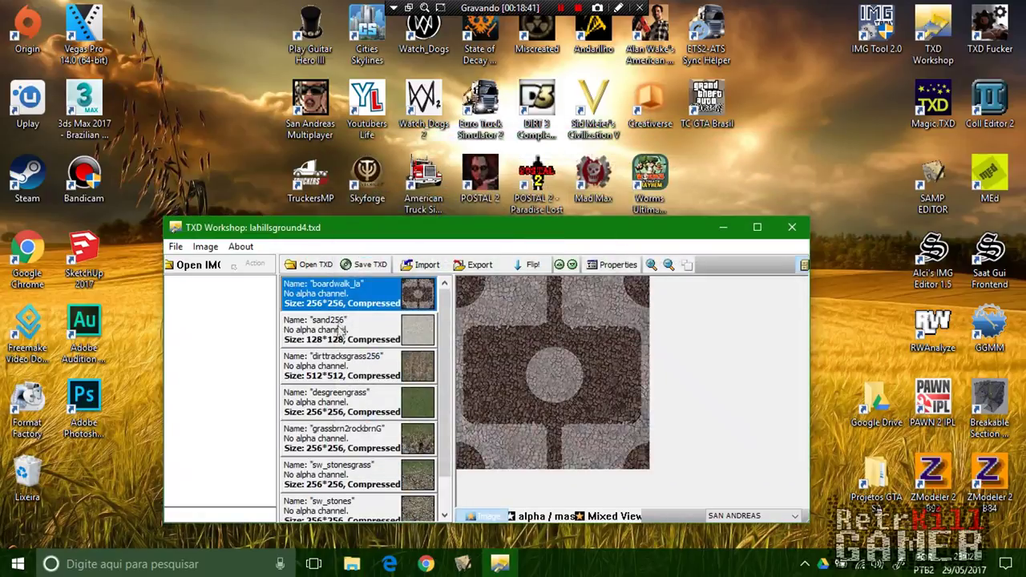
pyautogui.scroll(-1, 341, 330)
pyautogui.scroll(1, 373, 317)
pyautogui.scroll(-1, 357, 337)
pyautogui.scroll(1, 361, 321)
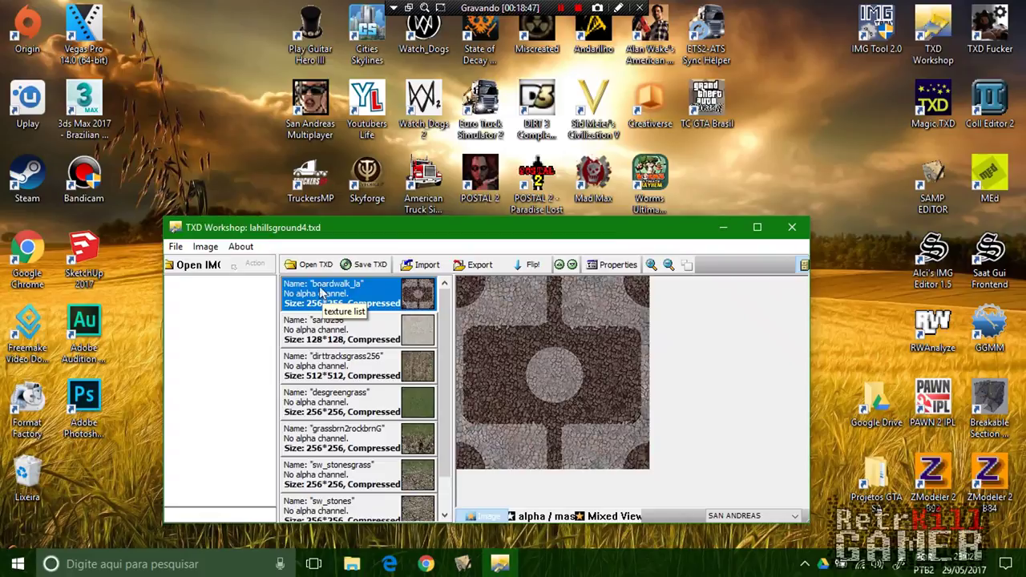
# Step: Open lahillsroadscoast.txd, check its textures for alpha channels and close TXD Workshop
pyautogui.click(311, 264)
pyautogui.click(594, 230)
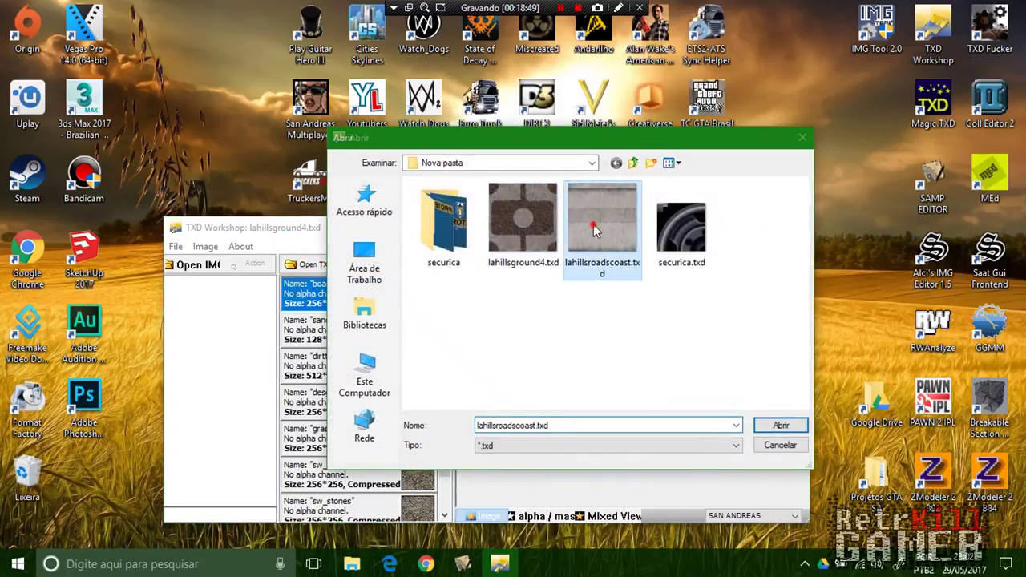
pyautogui.doubleClick(594, 230)
pyautogui.scroll(-3, 377, 345)
pyautogui.scroll(-3, 383, 346)
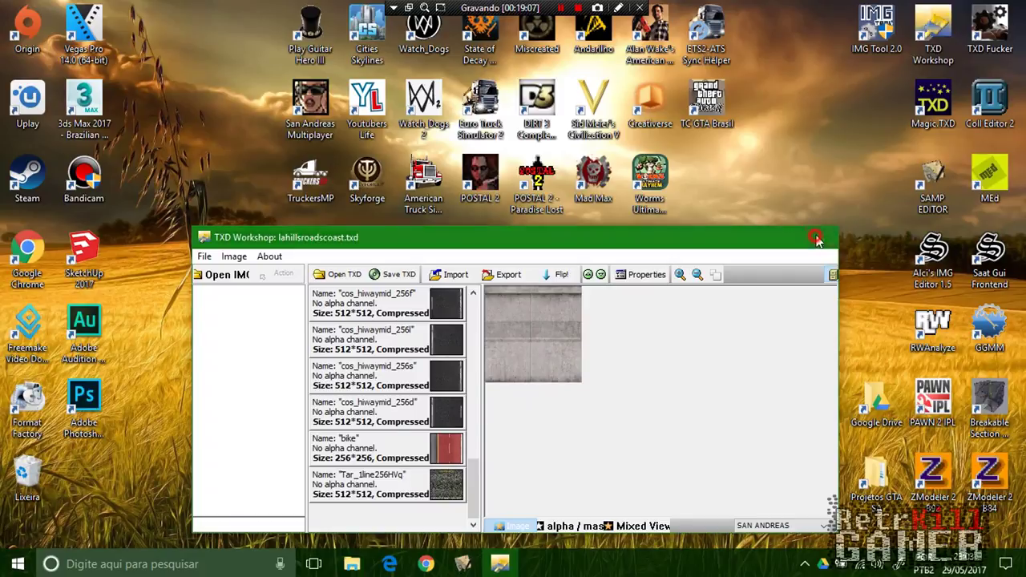
pyautogui.click(815, 230)
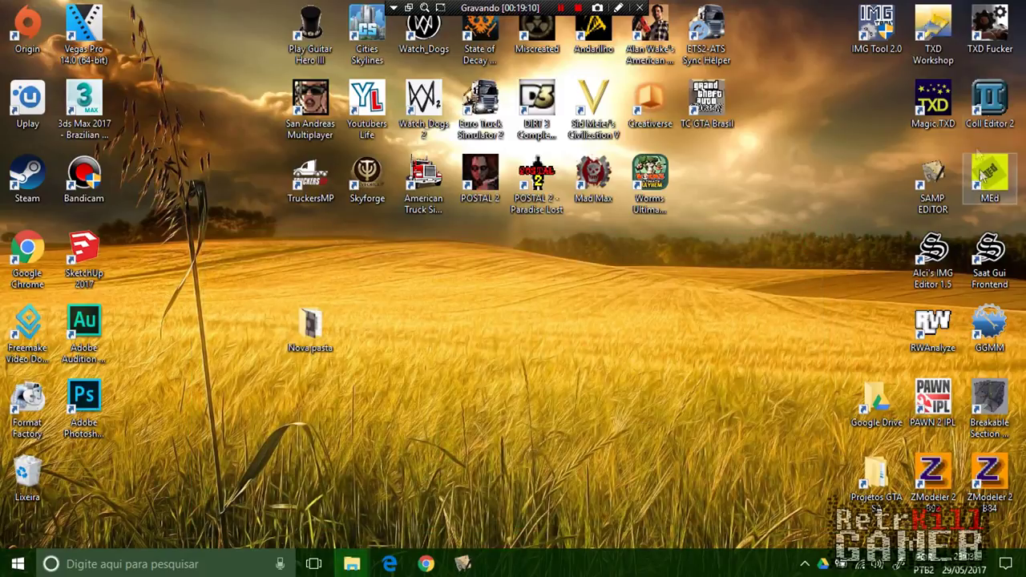
# Step: Launch TXD Fucker, load gta3.txt from the GTA Android base/texdb/gta3 folder and review the import options
pyautogui.doubleClick(990, 24)
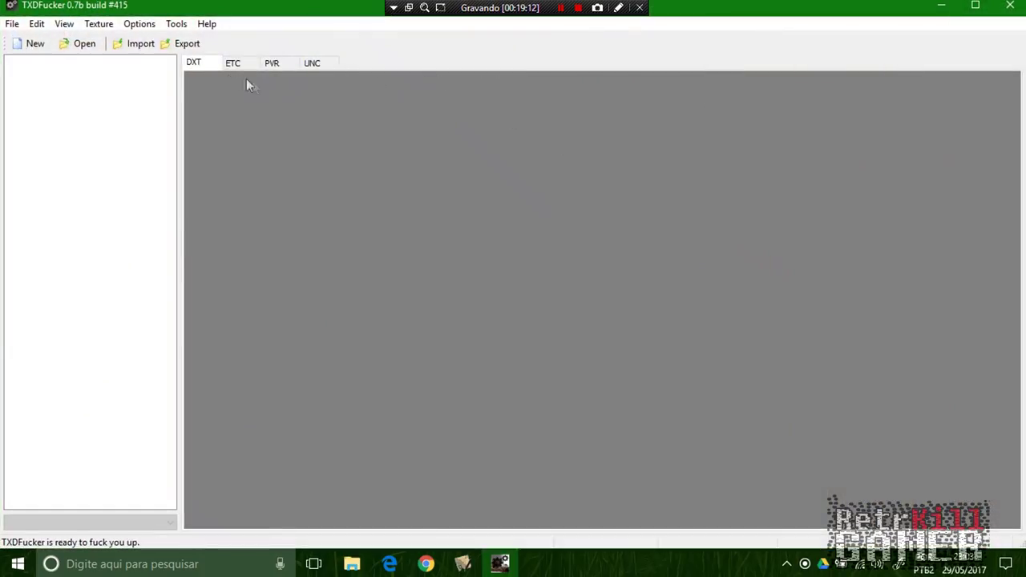
pyautogui.click(85, 47)
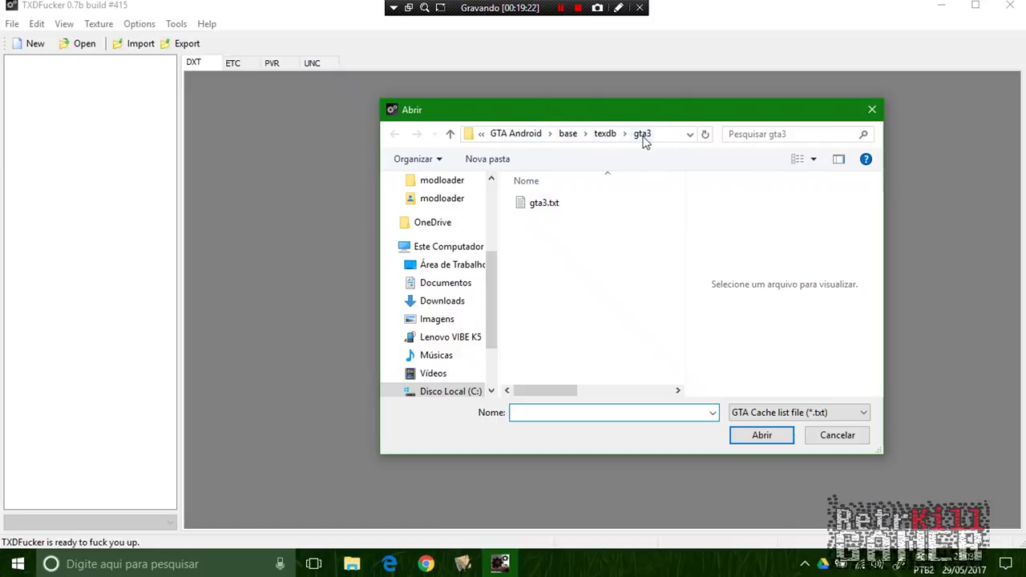
pyautogui.doubleClick(544, 204)
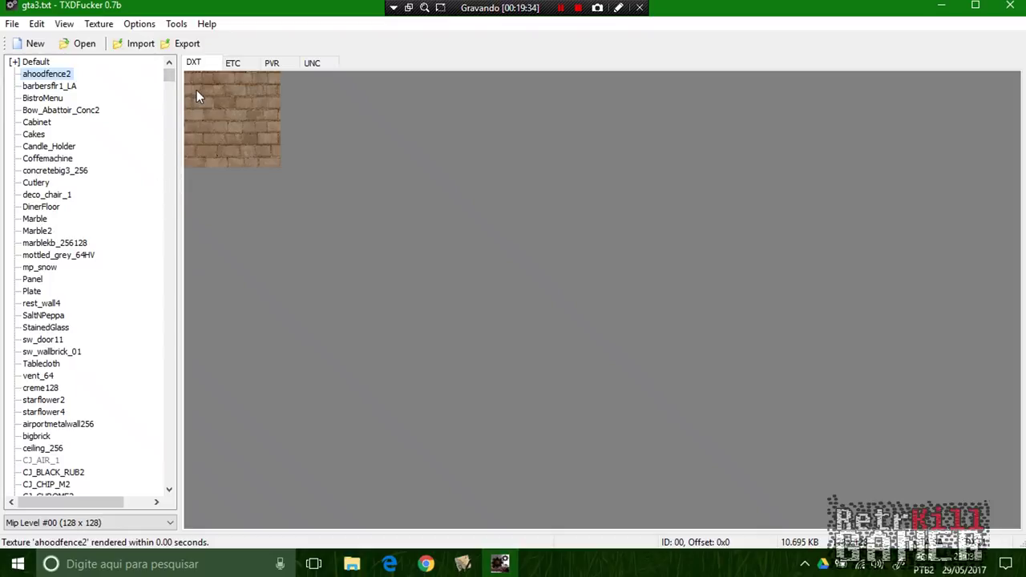
pyautogui.click(133, 31)
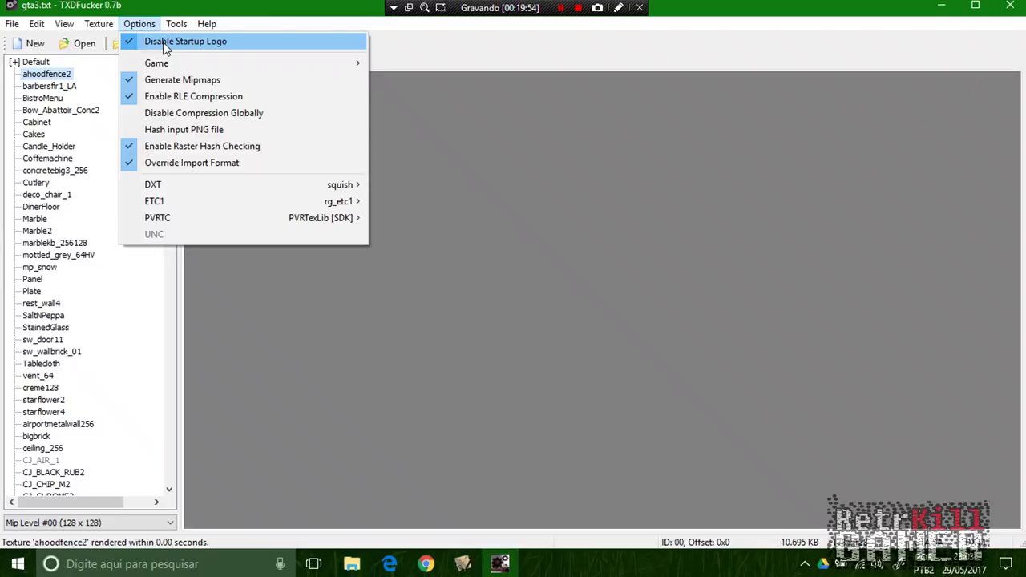
# Step: Start a TXD import into the gta3 texture database and browse to the desktop's Nova pasta folder
pyautogui.moveTo(106, 27)
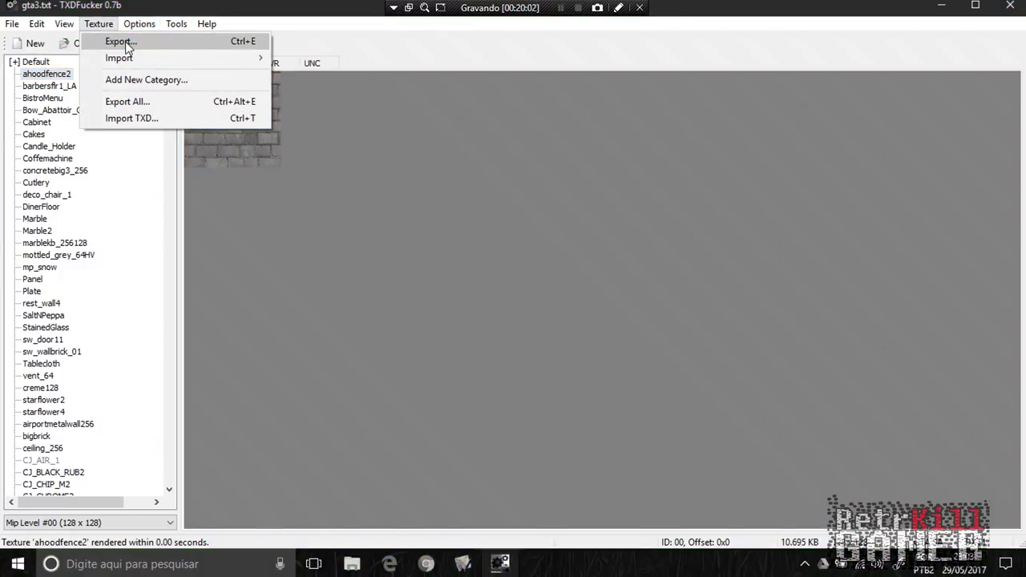
pyautogui.moveTo(125, 29)
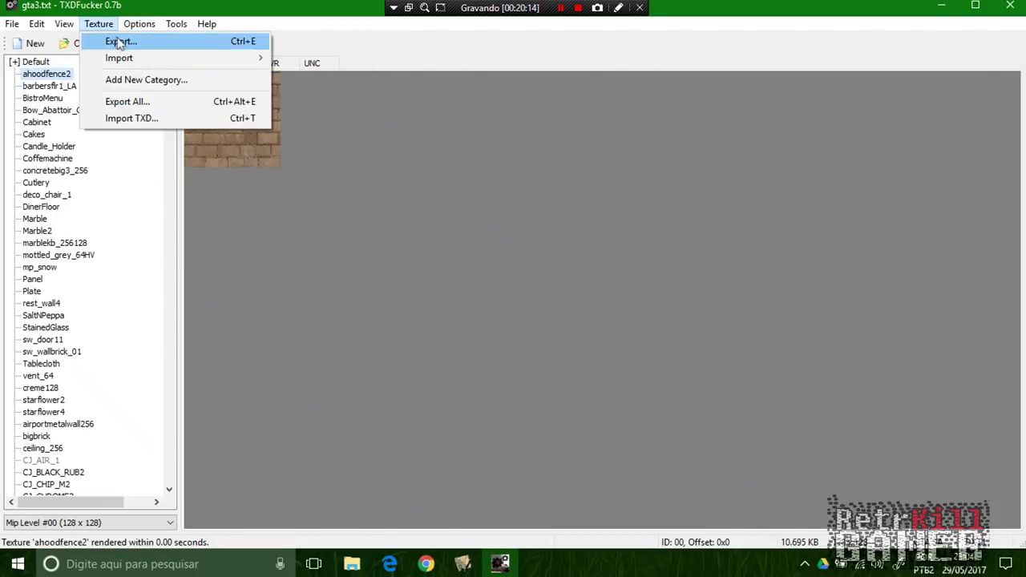
pyautogui.click(147, 118)
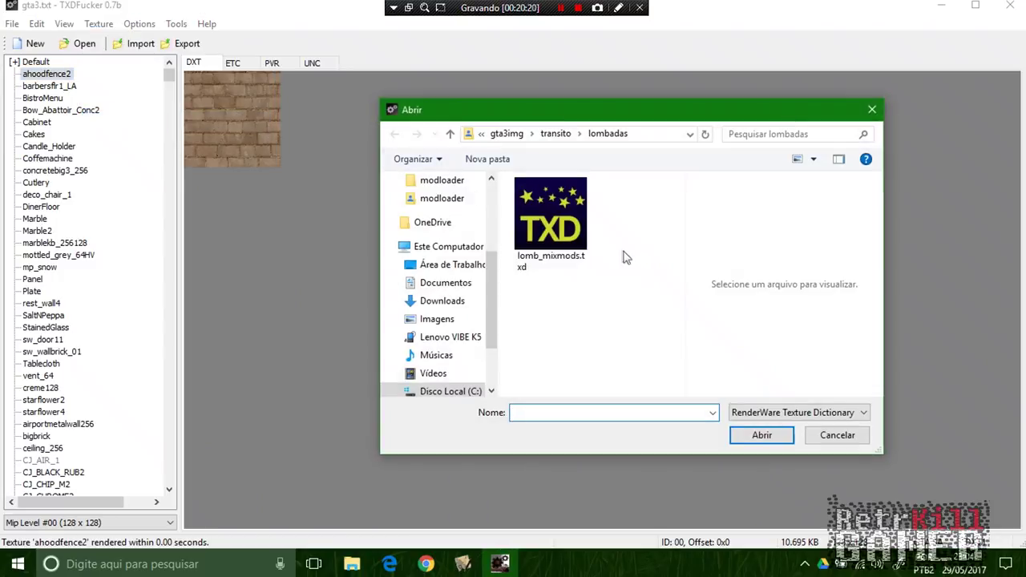
pyautogui.click(555, 133)
pyautogui.click(452, 265)
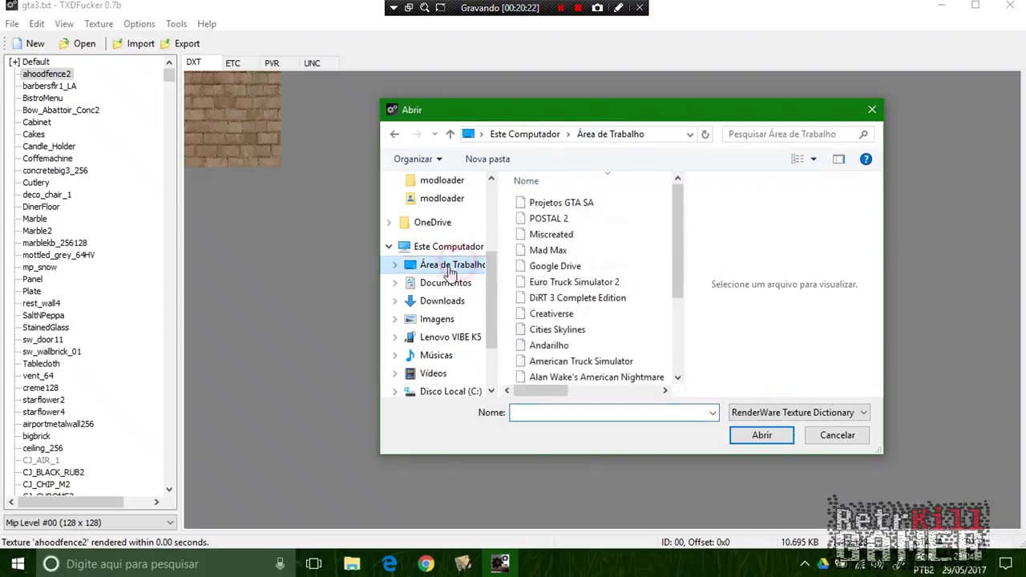
pyautogui.scroll(-3, 601, 272)
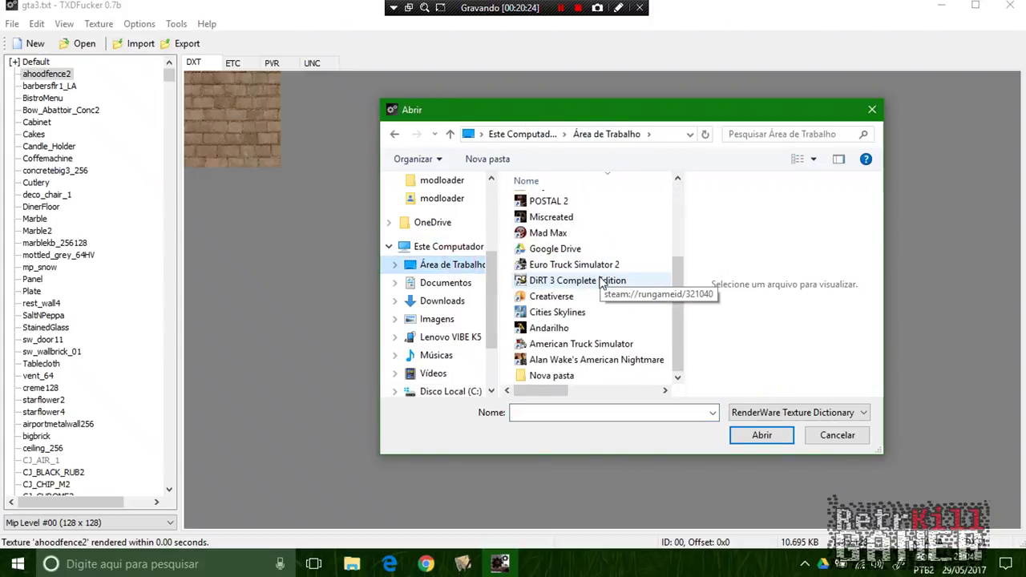
pyautogui.scroll(3, 601, 282)
pyautogui.scroll(-3, 609, 257)
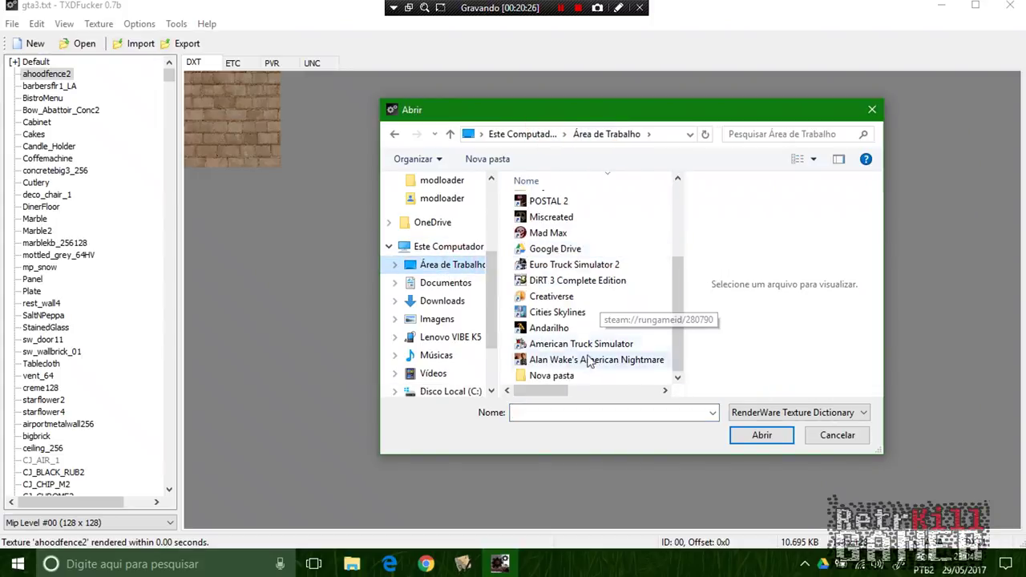
pyautogui.scroll(3, 559, 256)
pyautogui.scroll(-3, 553, 252)
pyautogui.doubleClick(550, 377)
# Step: Load lahillsground4.txd for import and mark all its textures, from boardwalk_la to sw_stones
pyautogui.click(635, 220)
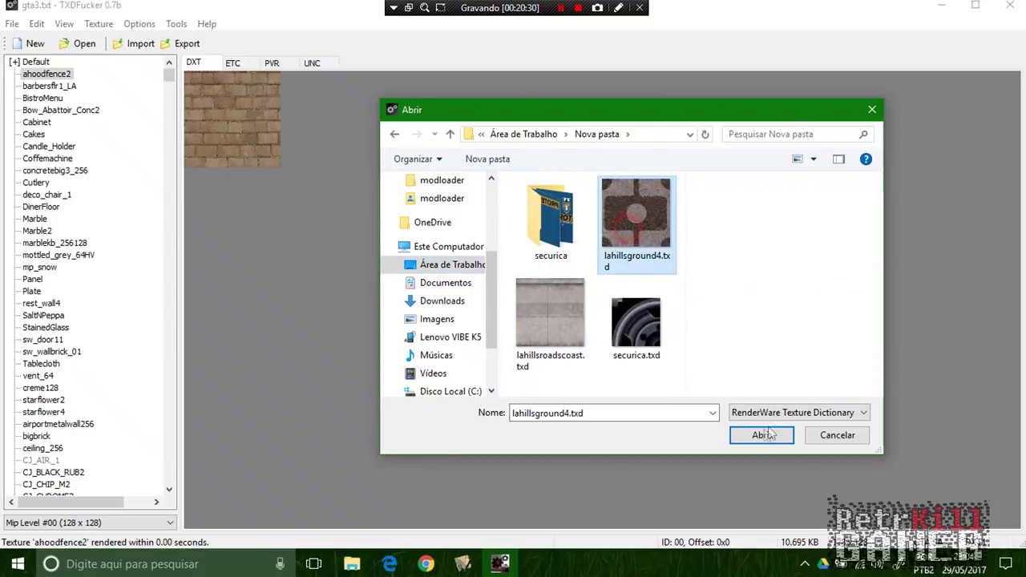
pyautogui.click(761, 435)
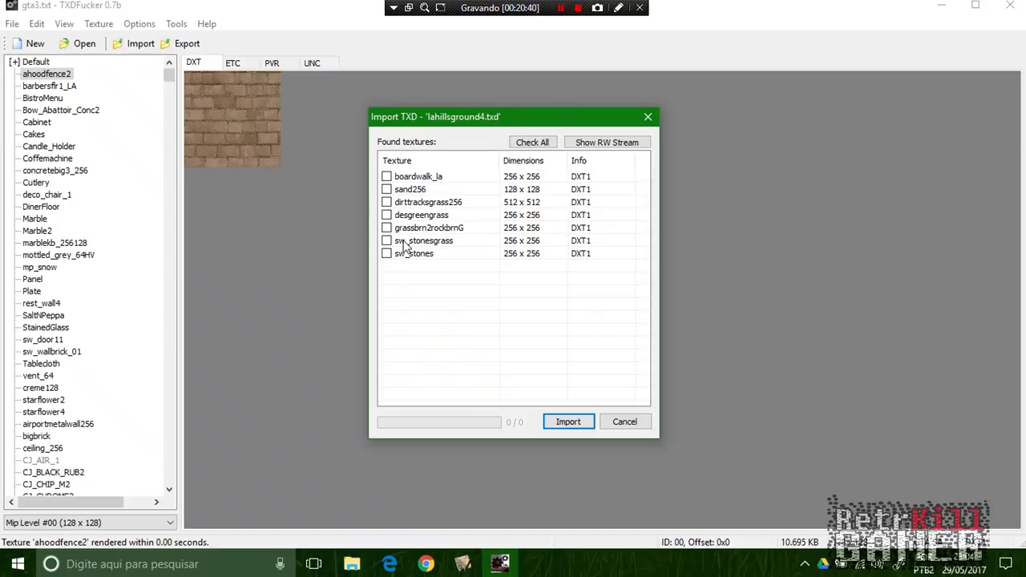
pyautogui.click(386, 177)
pyautogui.click(386, 189)
pyautogui.click(387, 202)
pyautogui.click(386, 214)
pyautogui.click(386, 227)
pyautogui.click(386, 240)
pyautogui.click(387, 254)
# Step: Switch to File Explorer and go up from the alpha folder to the exported textures in securica
pyautogui.click(351, 564)
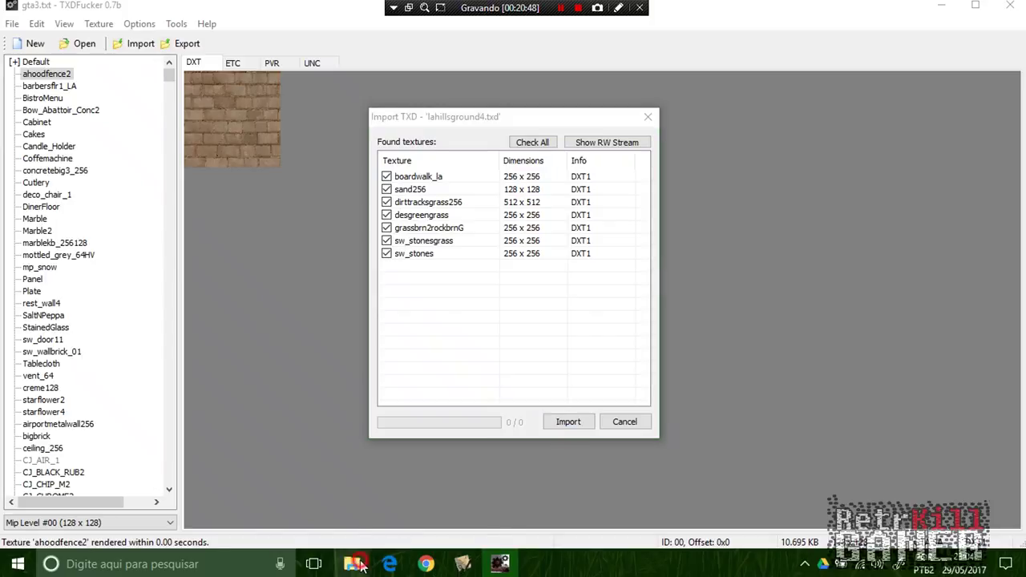
pyautogui.moveTo(420, 489)
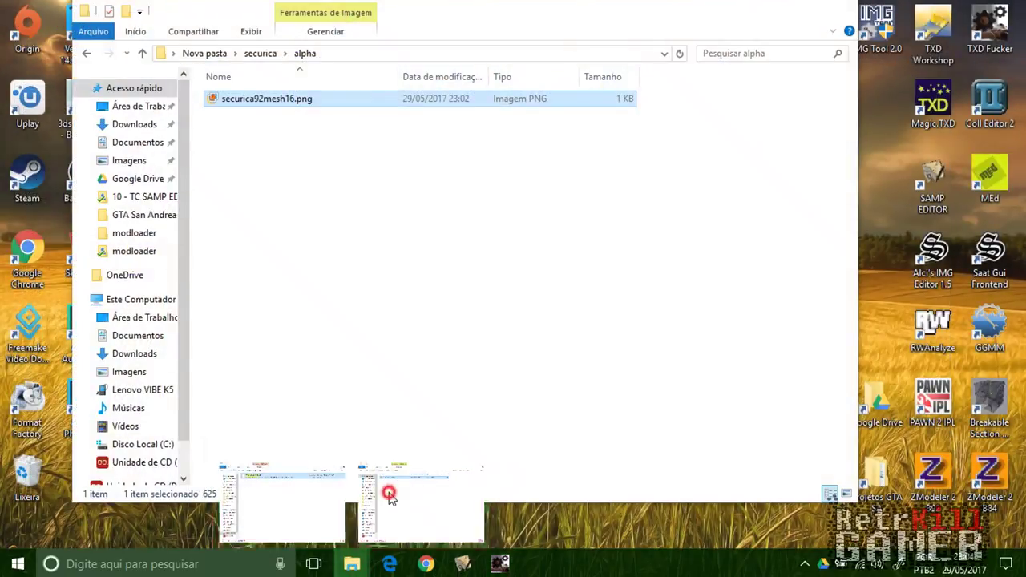
pyautogui.click(391, 493)
pyautogui.click(260, 54)
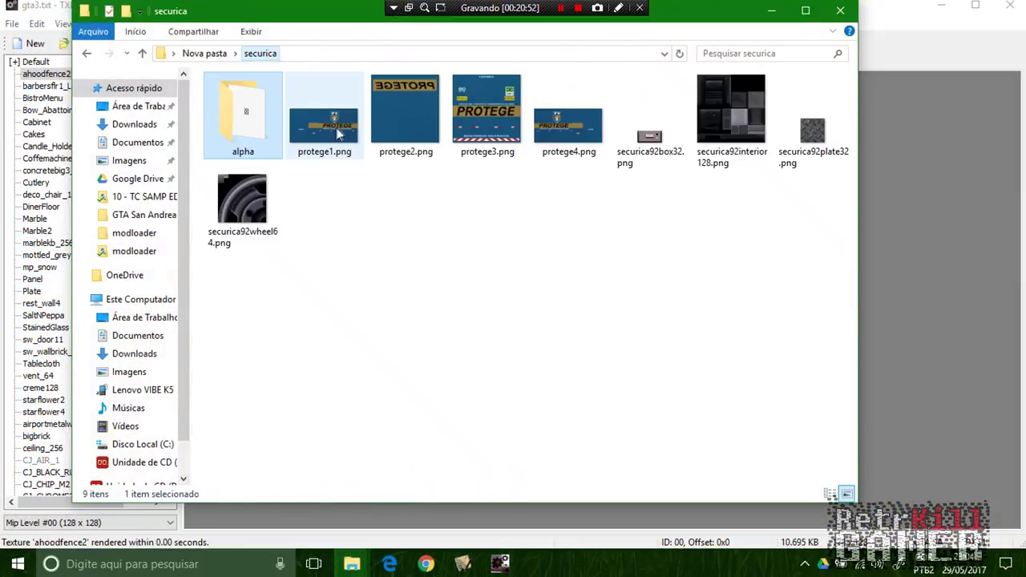
# Step: Go up to the Nova pasta folder and open lahillsground4.txd in Magic.TXD
pyautogui.click(196, 53)
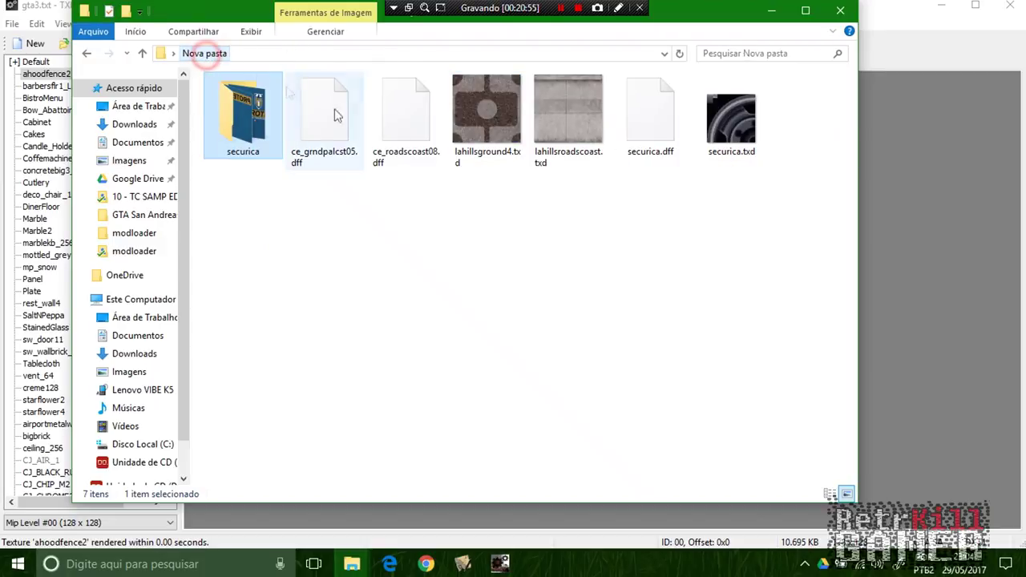
pyautogui.click(501, 118)
pyautogui.doubleClick(501, 117)
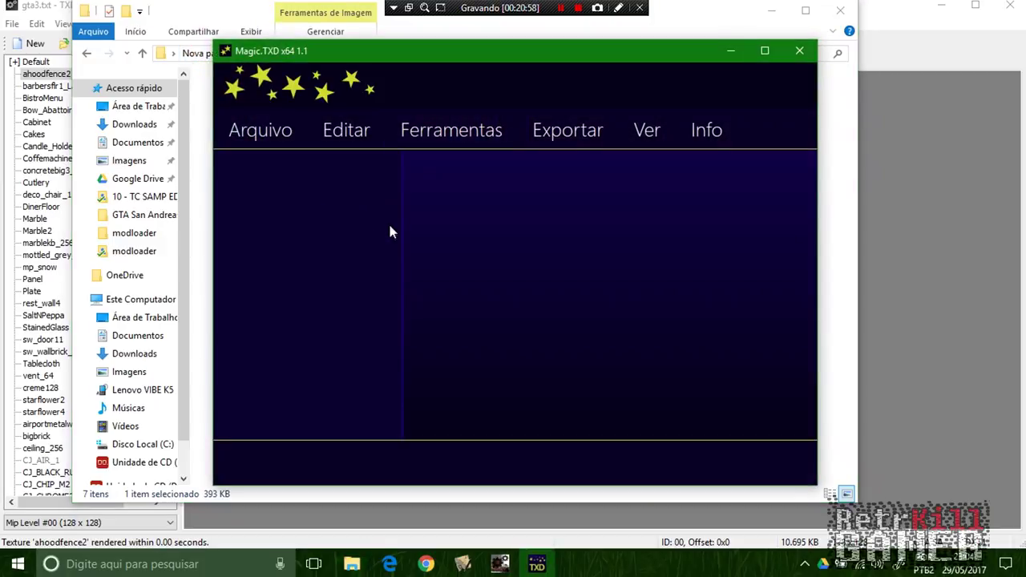
pyautogui.moveTo(583, 52); pyautogui.dragTo(661, 103)
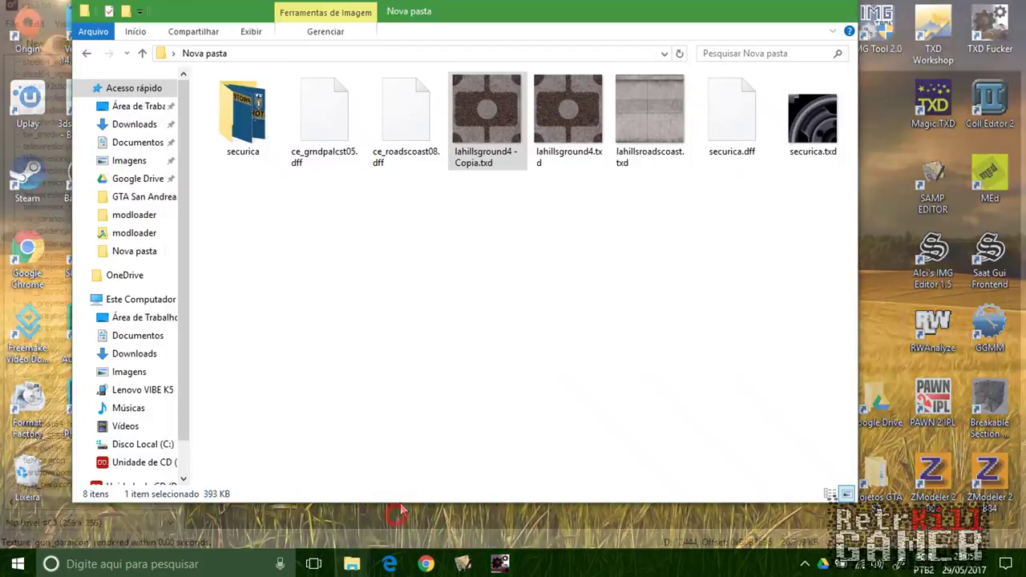
# Step: Open lahillsground4 - Copia.txd from the Nova pasta folder in Magic.TXD
pyautogui.click(417, 497)
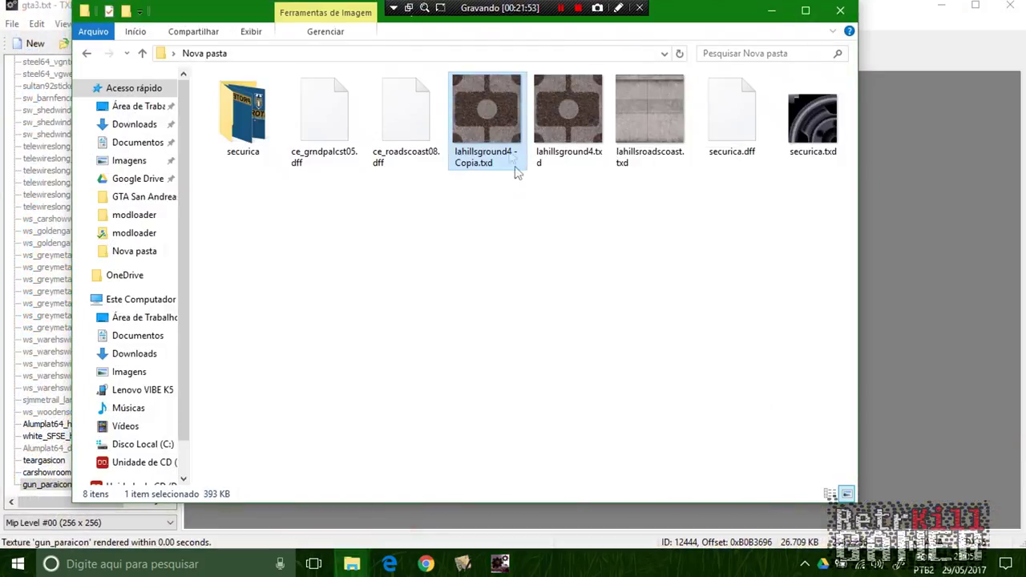
pyautogui.doubleClick(501, 108)
pyautogui.moveTo(650, 50); pyautogui.dragTo(562, 163)
pyautogui.click(235, 388)
pyautogui.click(237, 355)
pyautogui.moveTo(450, 174); pyautogui.dragTo(427, 103)
# Step: Examine the textures of lahillsground4 - Copia.txd one by one, from boardwalk_la to sw_stones
pyautogui.click(180, 335)
pyautogui.click(191, 382)
pyautogui.click(191, 427)
pyautogui.click(183, 463)
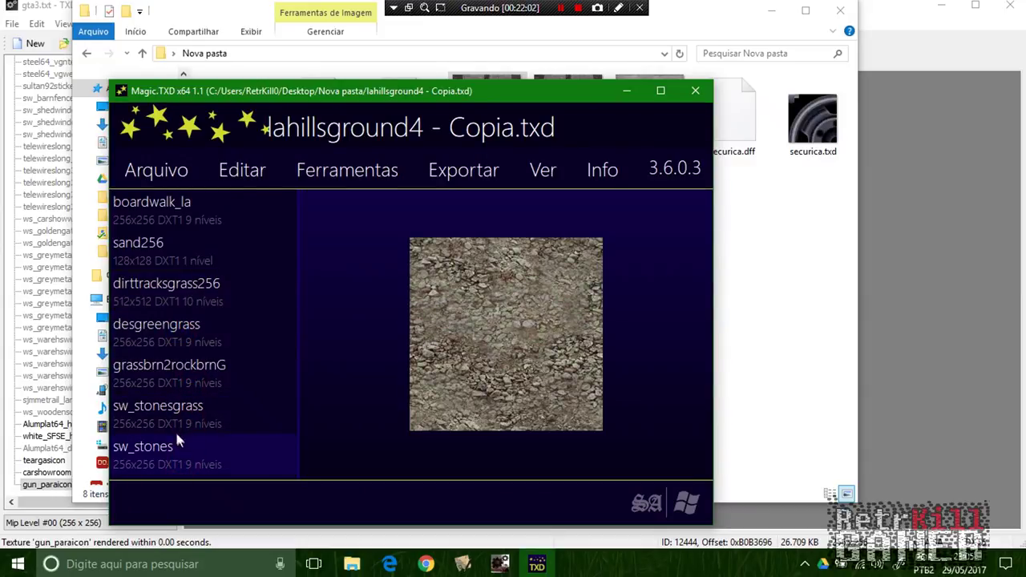
pyautogui.click(187, 401)
pyautogui.click(188, 329)
pyautogui.click(186, 285)
pyautogui.click(186, 202)
pyautogui.click(189, 255)
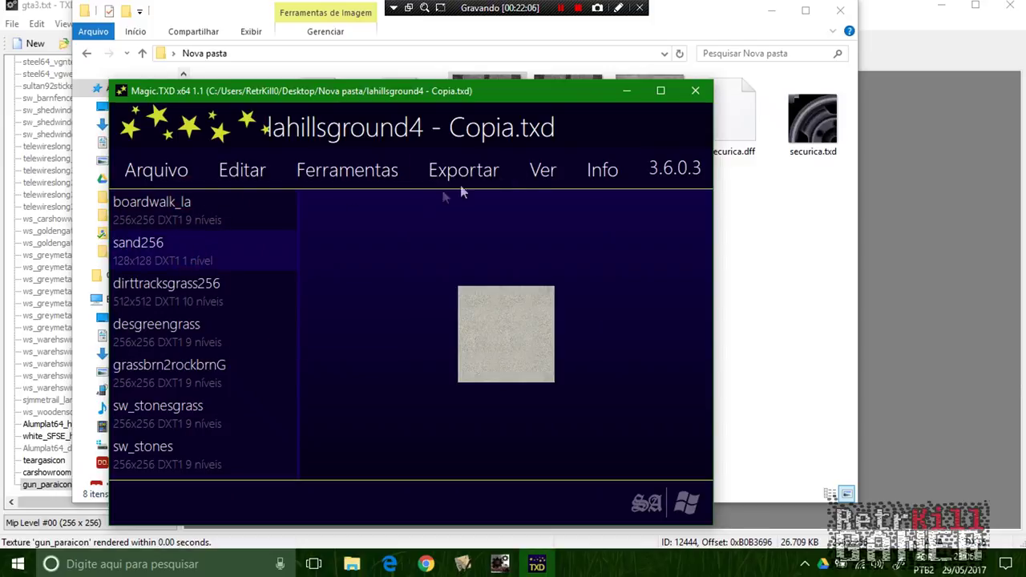
# Step: Return to the lahillsground4.txd import in TXDFucker, mark only boardwalk_la and preview the other textures
pyautogui.click(625, 92)
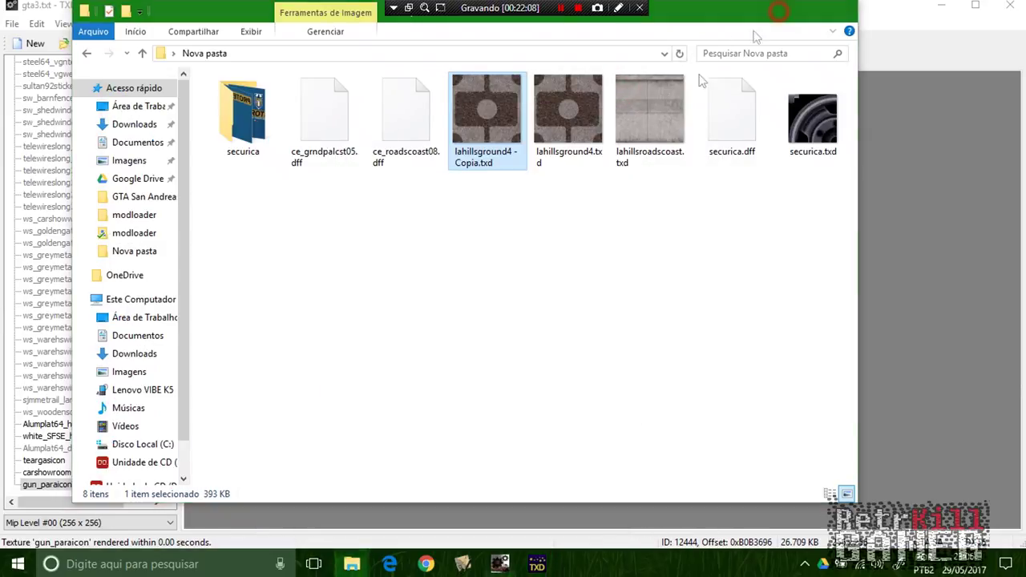
pyautogui.click(771, 11)
pyautogui.click(474, 188)
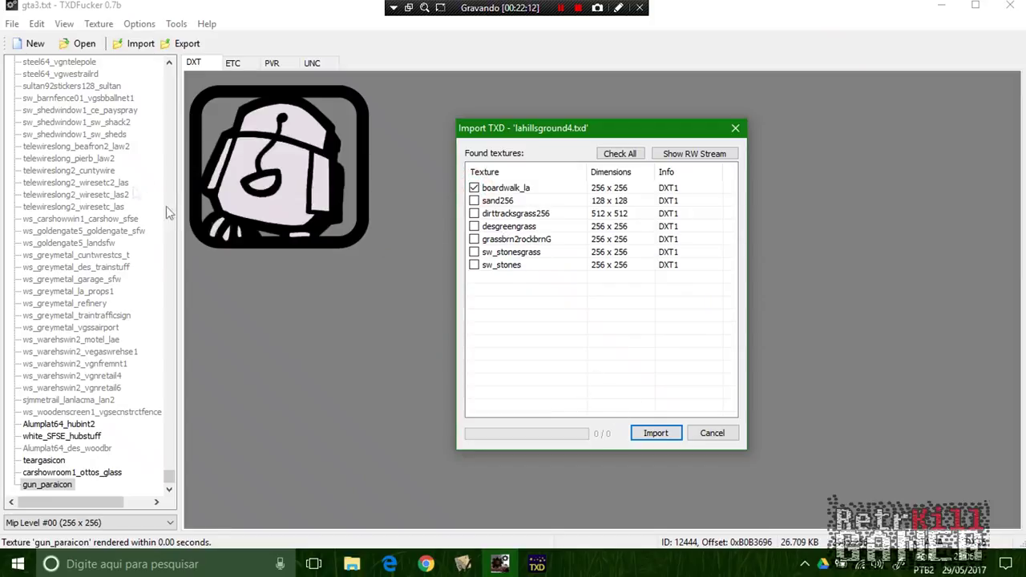
pyautogui.click(628, 202)
pyautogui.click(508, 214)
pyautogui.click(511, 227)
pyautogui.click(515, 240)
pyautogui.click(518, 265)
pyautogui.click(522, 277)
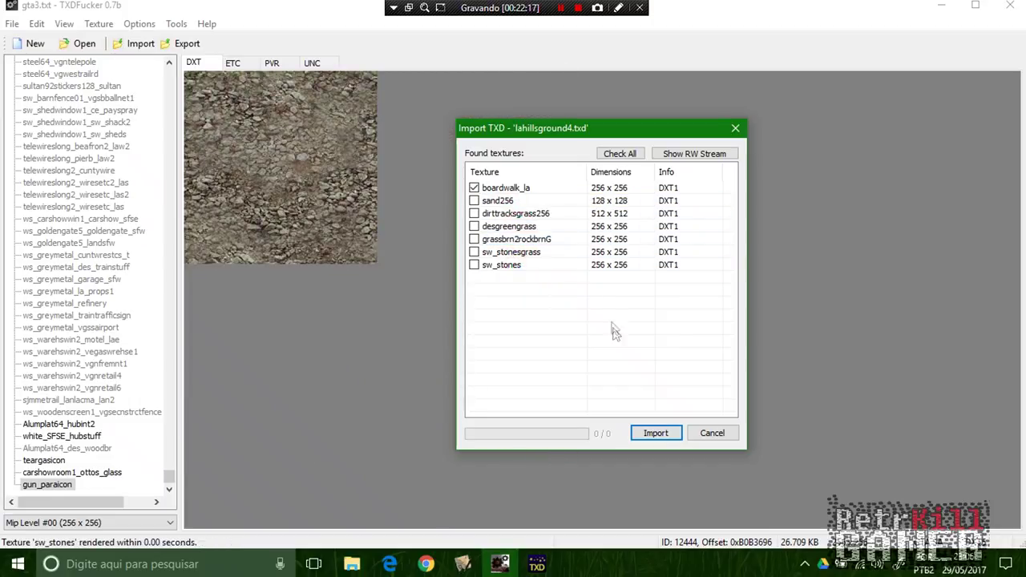
# Step: Import boardwalk_la into the gta3 texture database, agreeing to replace the existing texture
pyautogui.click(511, 191)
pyautogui.click(655, 433)
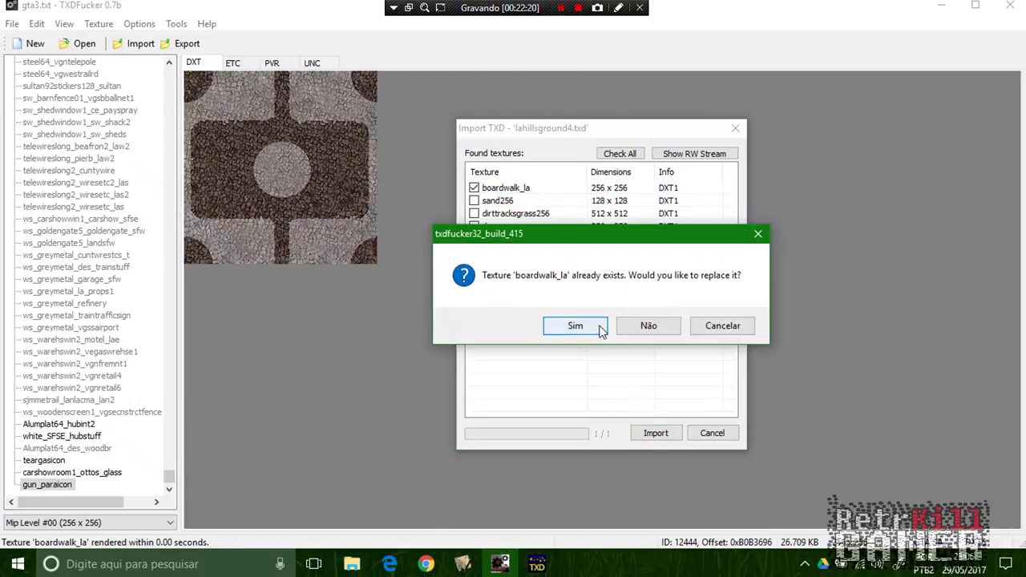
pyautogui.click(580, 332)
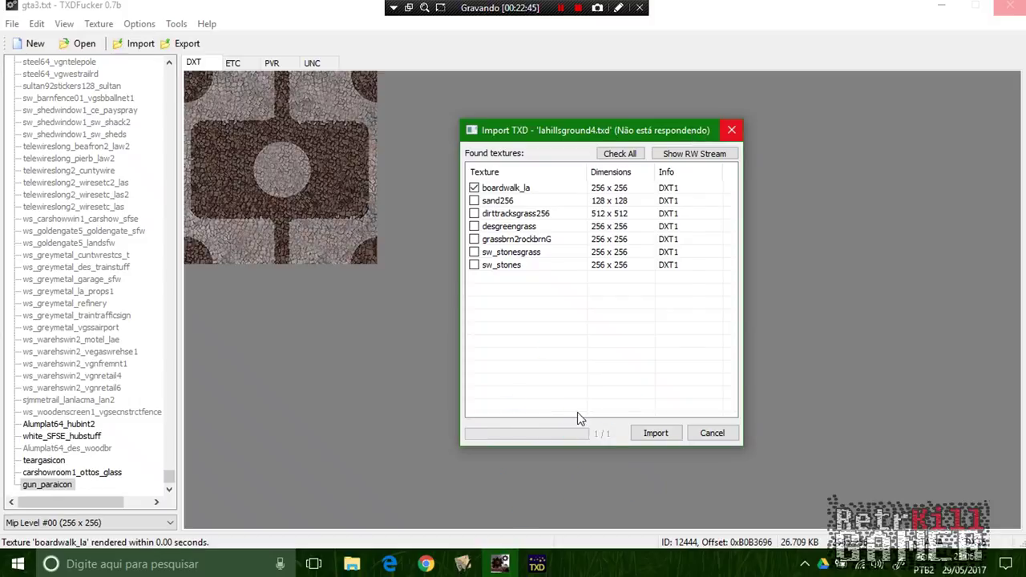
pyautogui.click(642, 327)
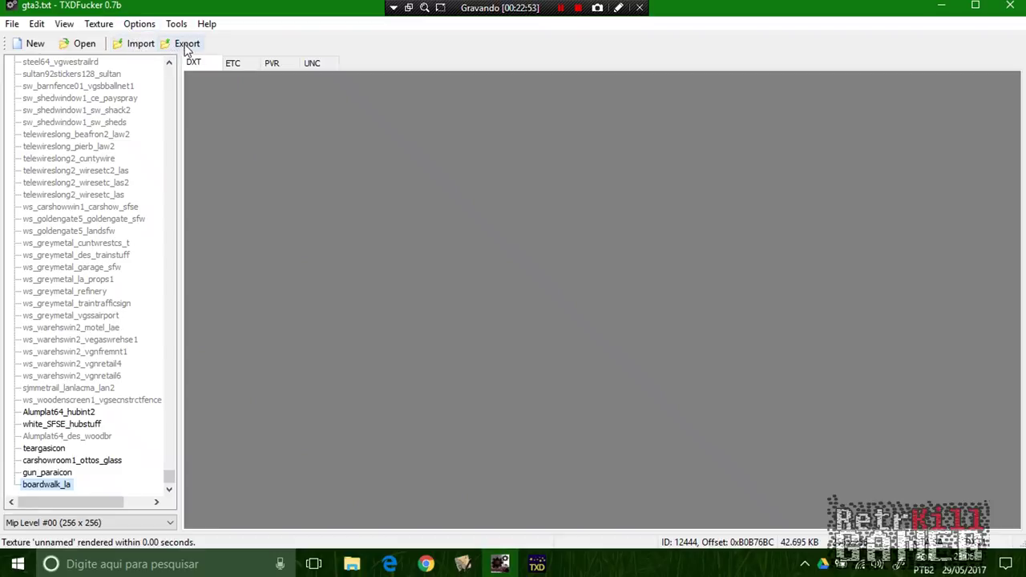
# Step: With a new TXD import started, duplicate lahillsroadscoast.txd in Nova pasta and open the copy in Magic.TXD
pyautogui.click(98, 23)
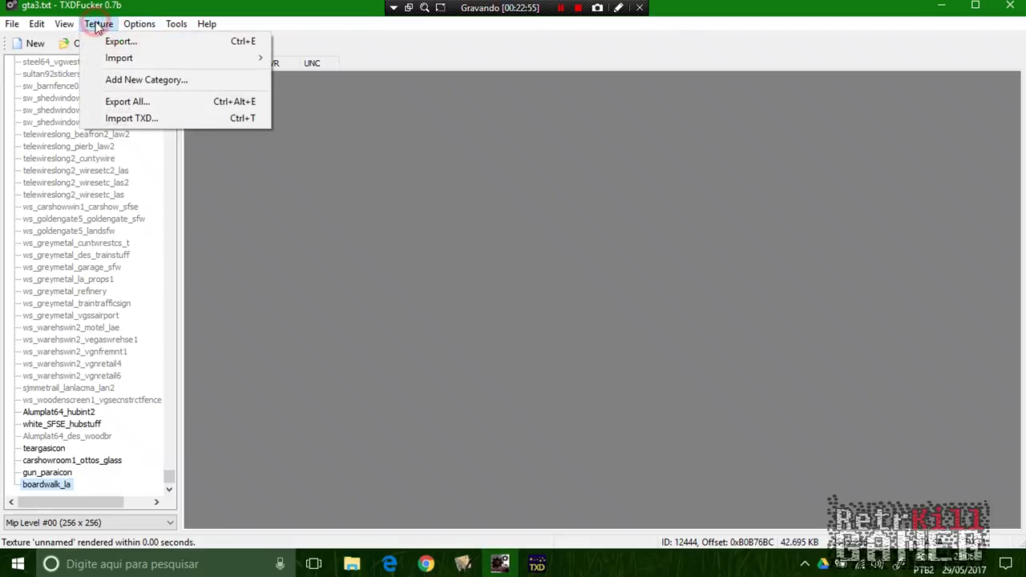
pyautogui.click(133, 118)
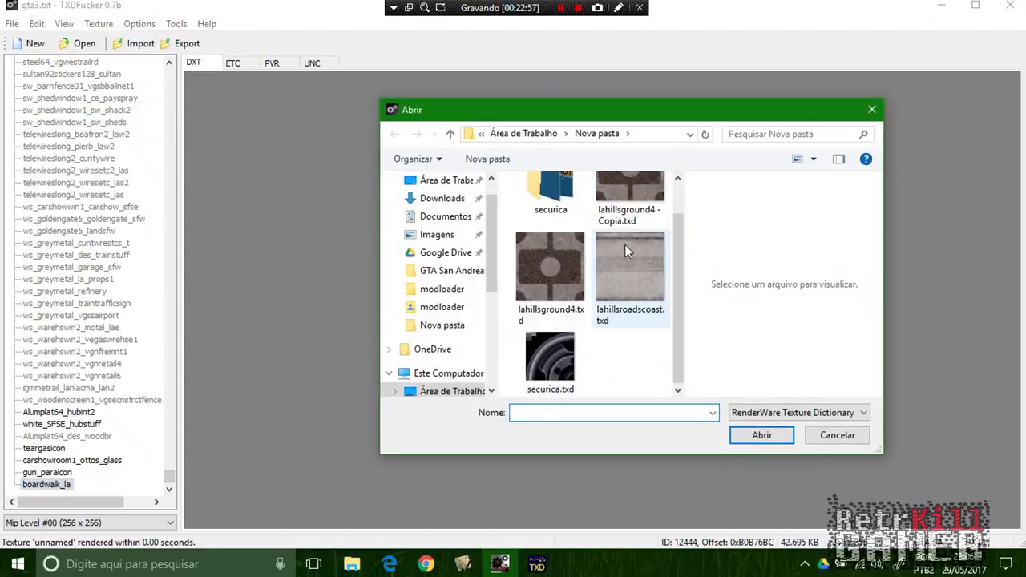
pyautogui.moveTo(351, 563)
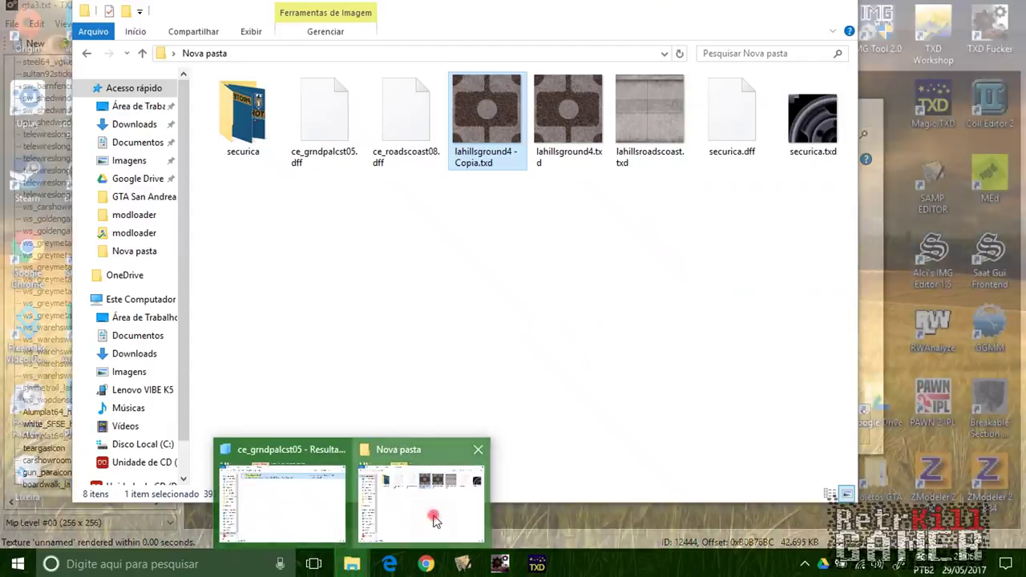
pyautogui.click(436, 522)
pyautogui.click(649, 104)
pyautogui.hotkey('ctrl', 'c')
pyautogui.hotkey('ctrl', 'v')
pyautogui.click(650, 126)
pyautogui.click(775, 10)
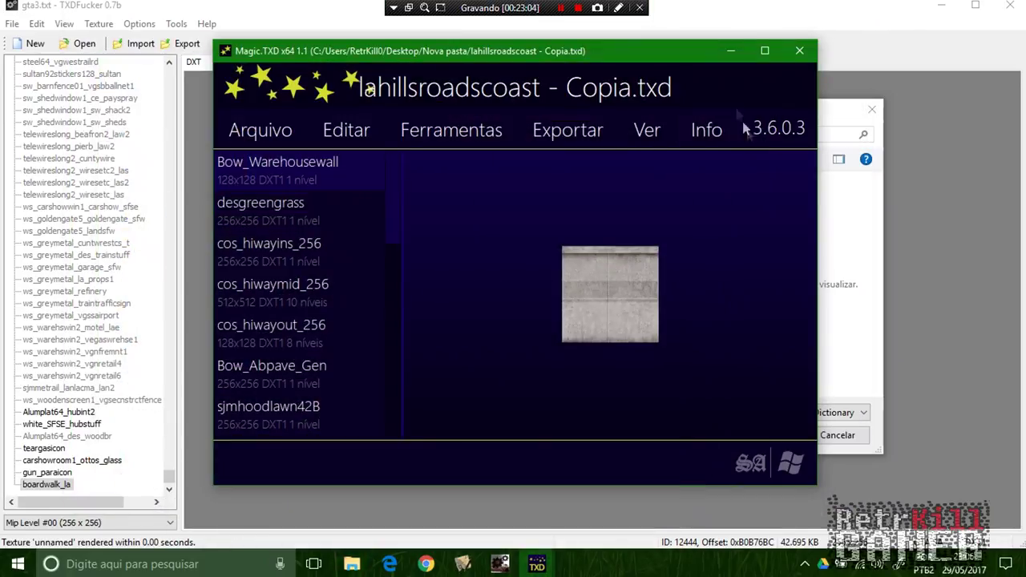
# Step: Examine the textures of lahillsroadscoast - Copia.txd from desgreengrass down to the end of the list and close the viewer
pyautogui.click(295, 206)
pyautogui.click(308, 243)
pyautogui.press('Down')
pyautogui.press('Down')
pyautogui.press('Down')
pyautogui.press('Down')
pyautogui.press('Down')
pyautogui.press('Down')
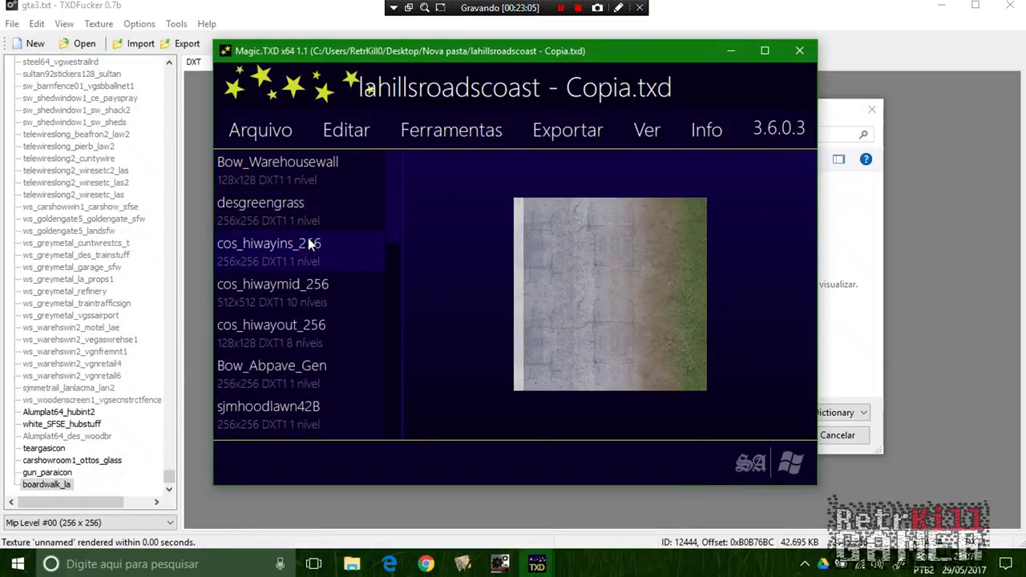
pyautogui.press('Down')
pyautogui.press('Down')
pyautogui.press('Down')
pyautogui.press('Down')
pyautogui.press('Down')
pyautogui.press('Down')
pyautogui.press('Down')
pyautogui.press('Down')
pyautogui.press('Down')
pyautogui.press('Down')
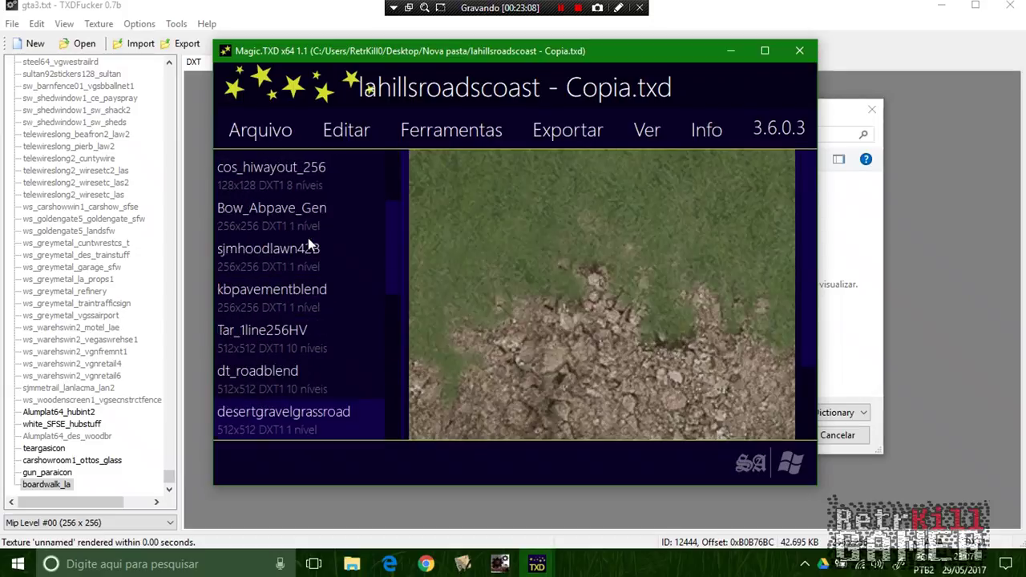
pyautogui.press('Down')
pyautogui.press('Down')
pyautogui.press('Down')
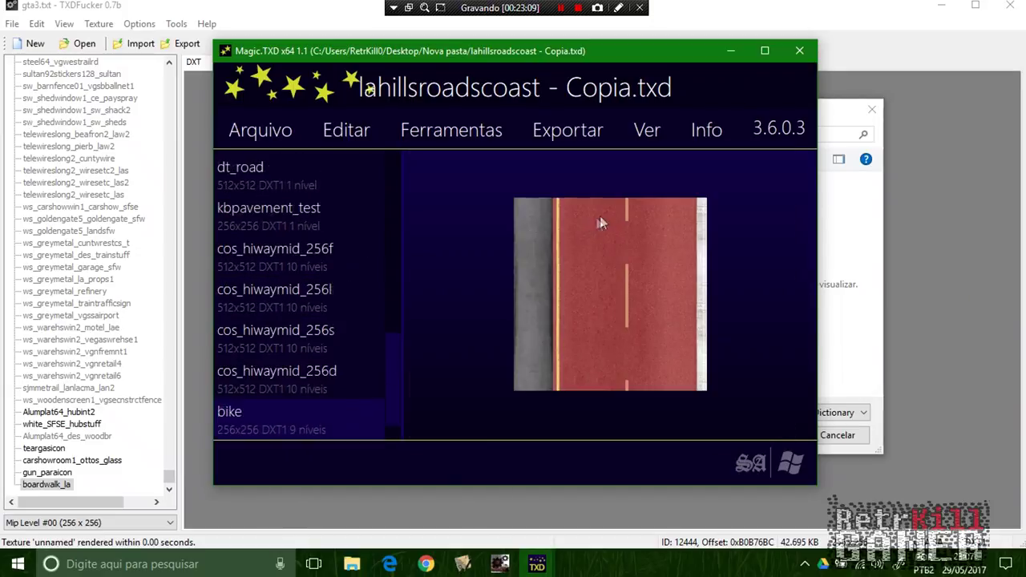
pyautogui.click(799, 50)
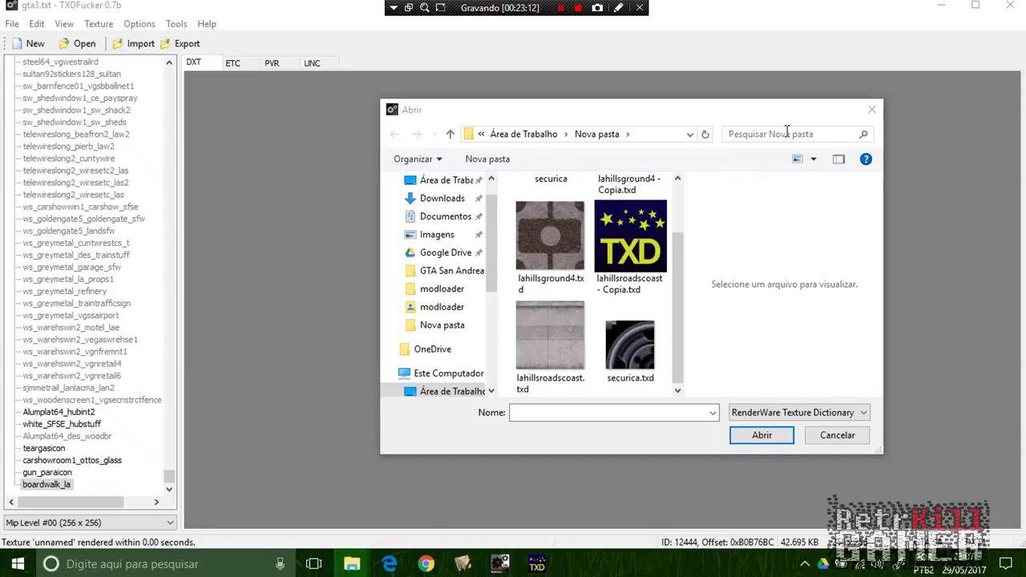
# Step: Load lahillsroadscoast.txd for import in TXDFucker and mark all its textures
pyautogui.moveTo(799, 110); pyautogui.dragTo(701, 100)
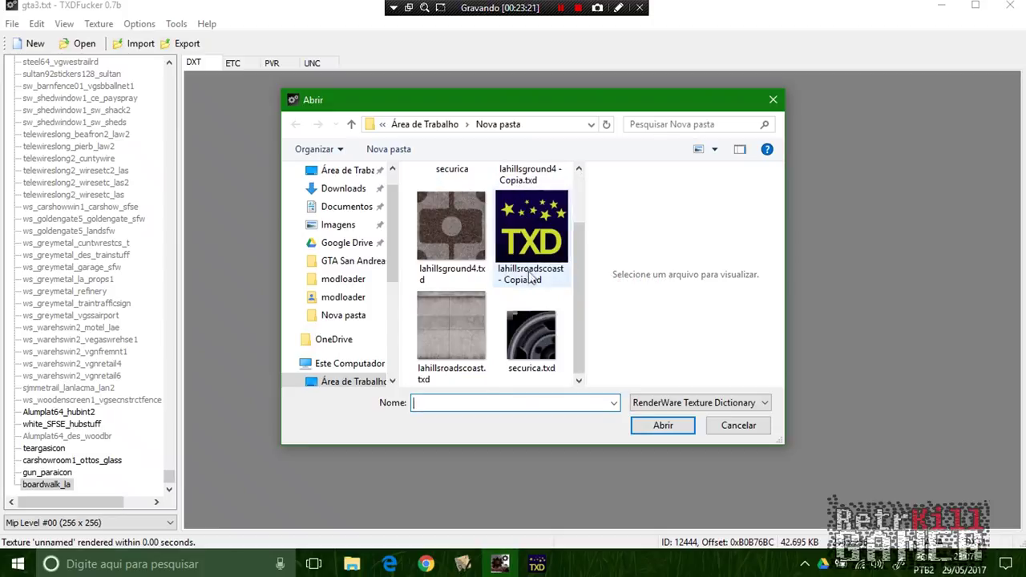
pyautogui.doubleClick(451, 314)
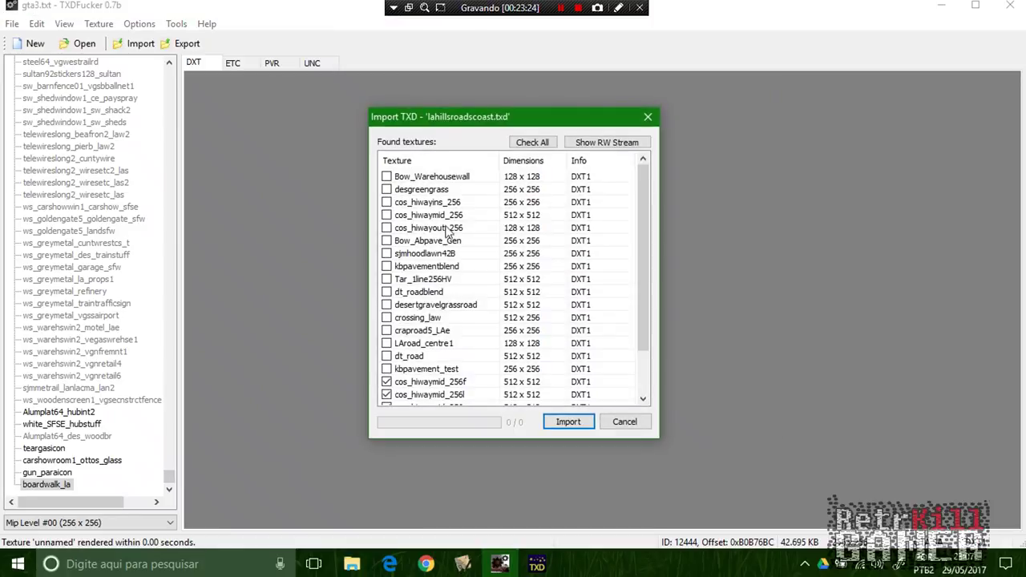
pyautogui.scroll(-2, 464, 233)
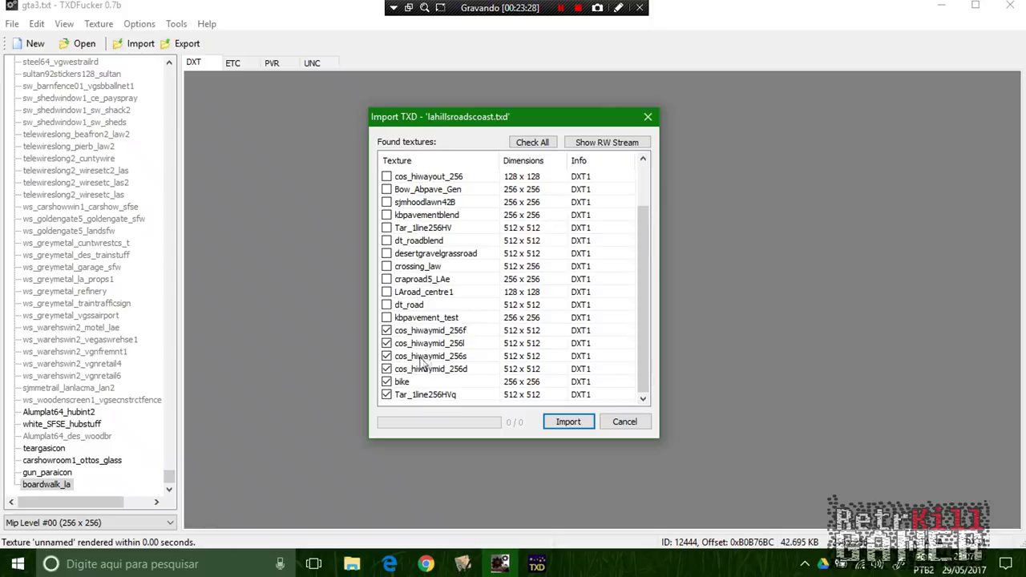
pyautogui.scroll(2, 424, 207)
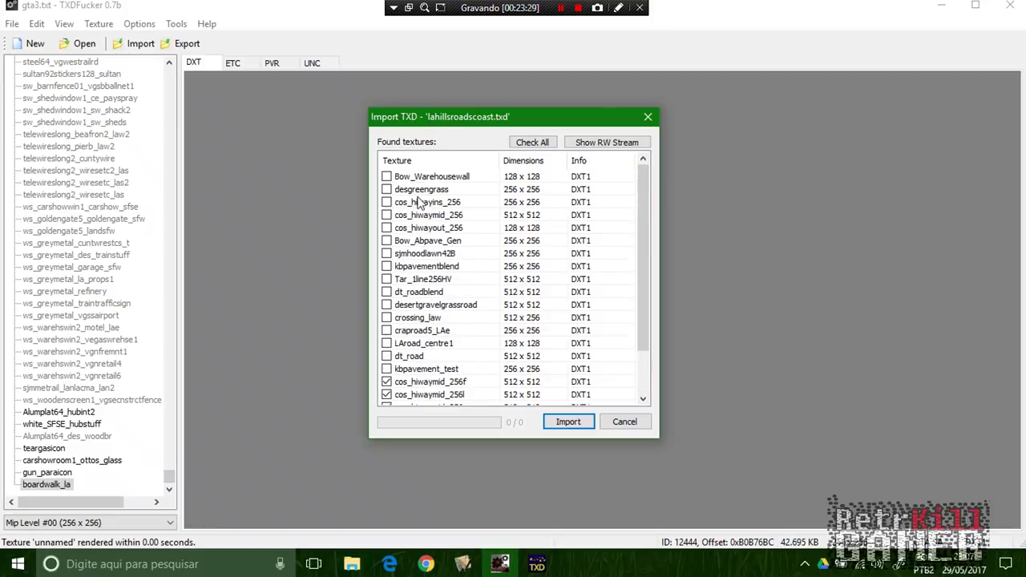
pyautogui.click(532, 142)
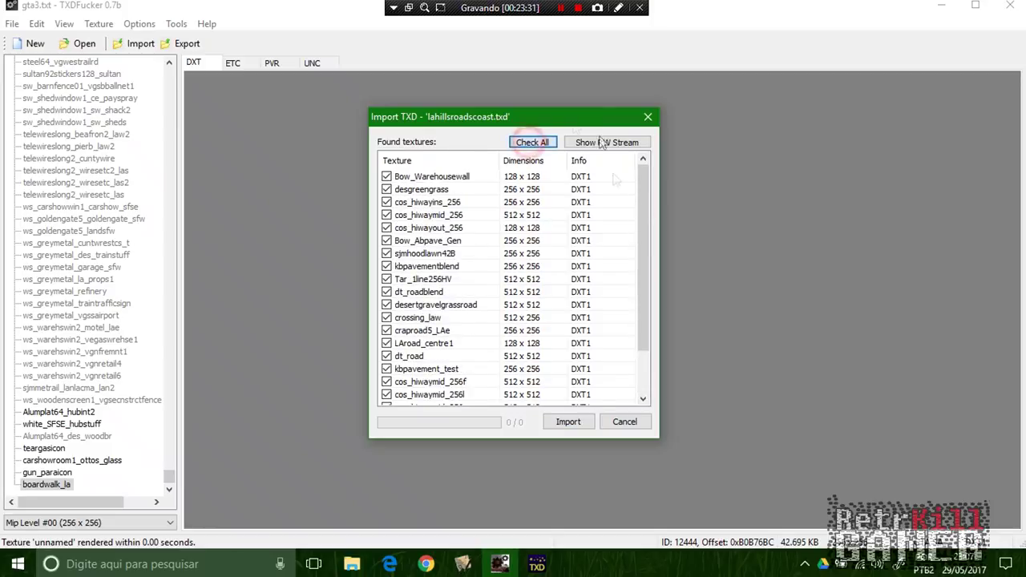
# Step: Import all marked lahillsroadscoast textures into the gta3 texture database, agreeing to replace each one that already exists
pyautogui.click(568, 422)
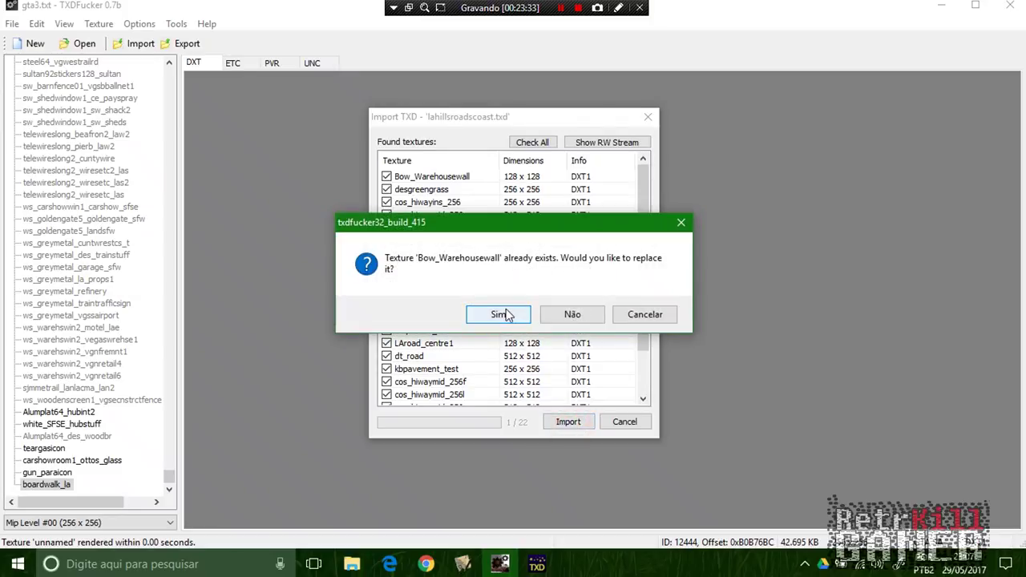
pyautogui.click(502, 311)
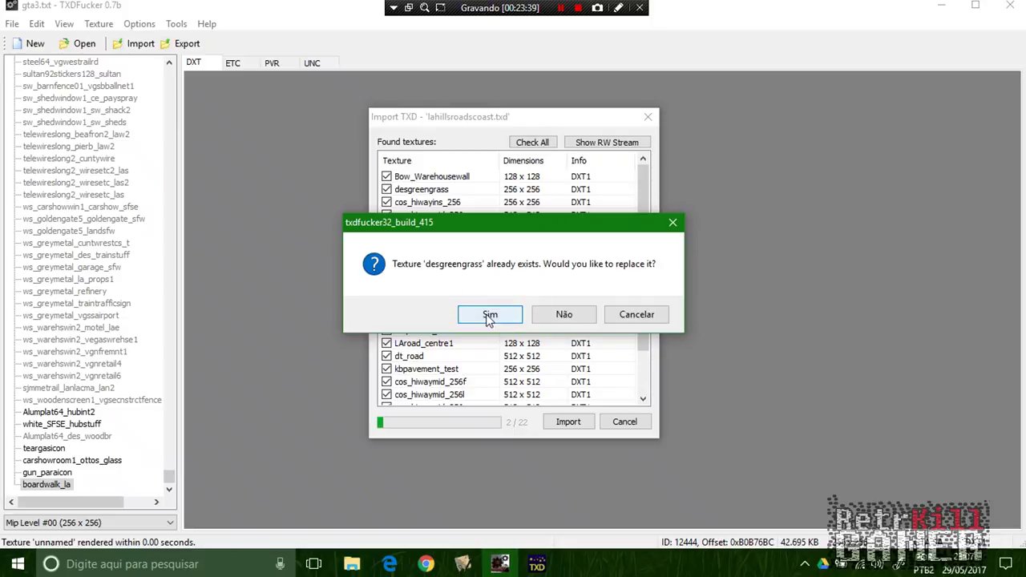
pyautogui.moveTo(557, 232); pyautogui.dragTo(854, 160)
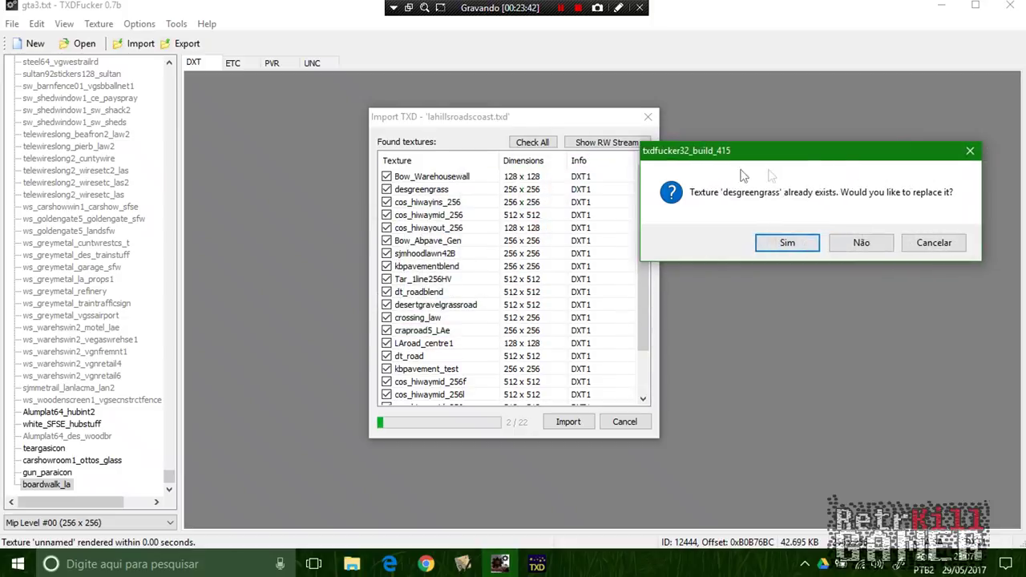
pyautogui.click(793, 240)
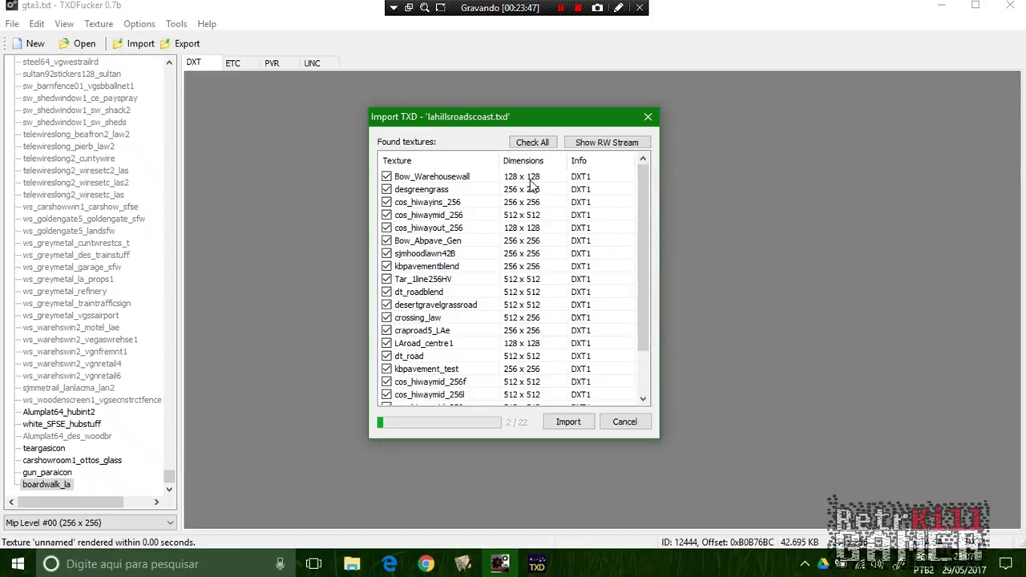
pyautogui.click(498, 313)
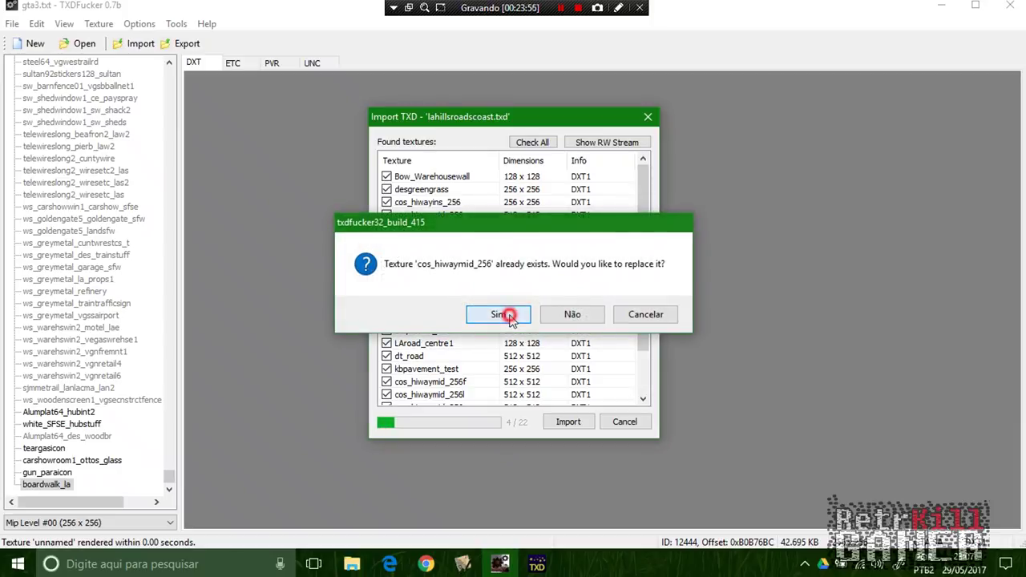
pyautogui.click(497, 314)
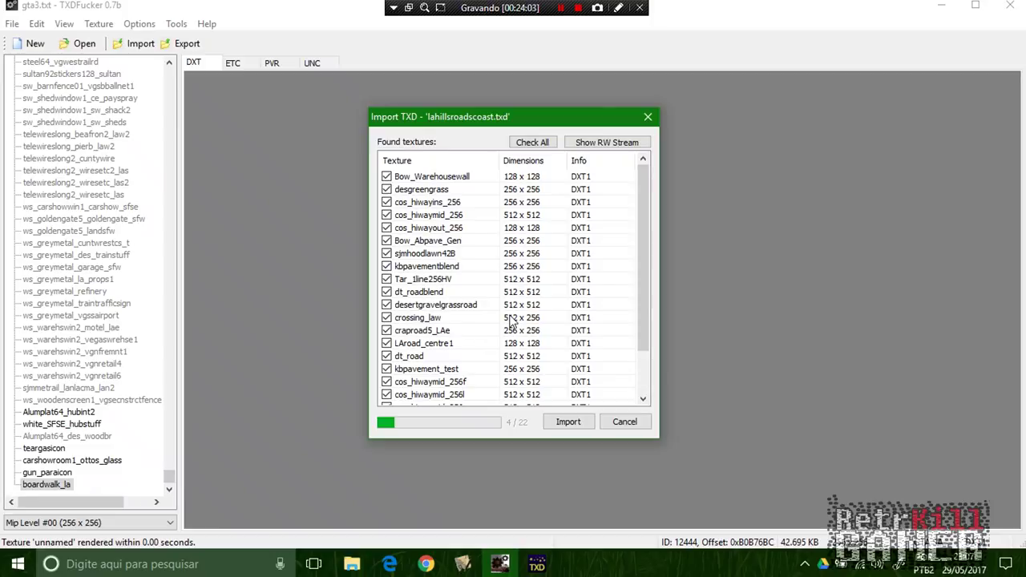
pyautogui.click(510, 316)
pyautogui.click(510, 317)
pyautogui.click(511, 318)
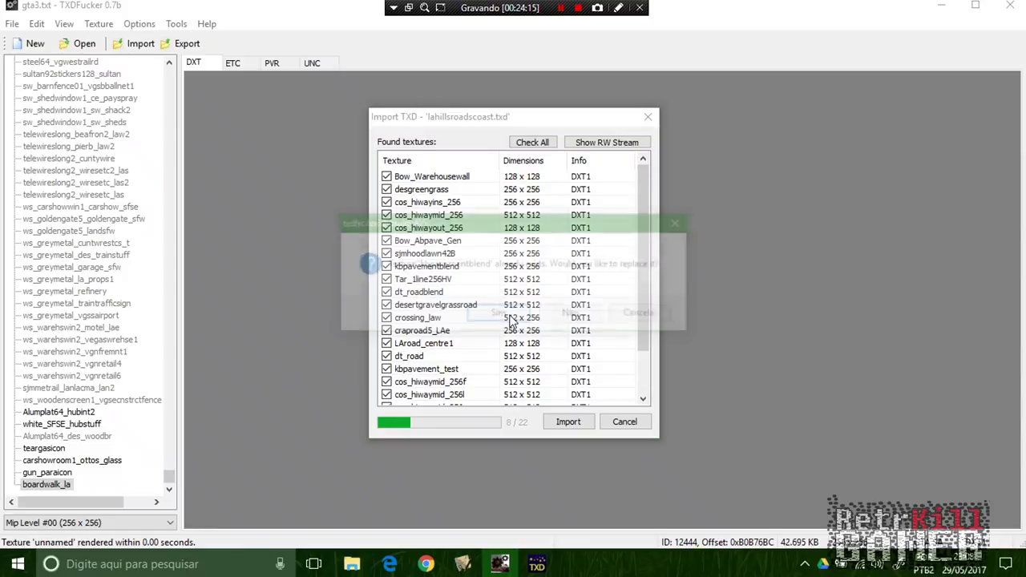
pyautogui.click(511, 317)
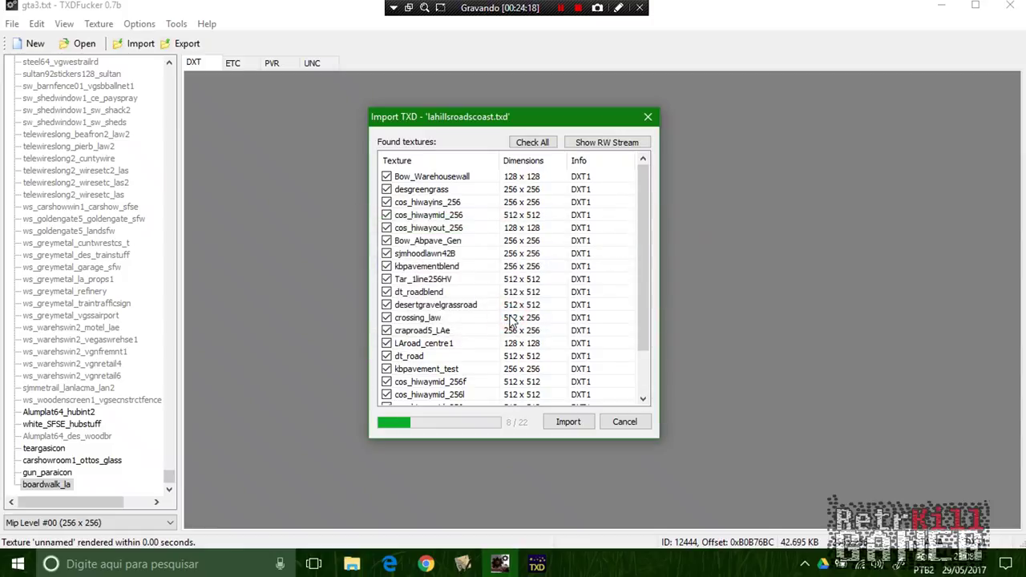
pyautogui.click(511, 317)
pyautogui.click(507, 315)
pyautogui.click(507, 315)
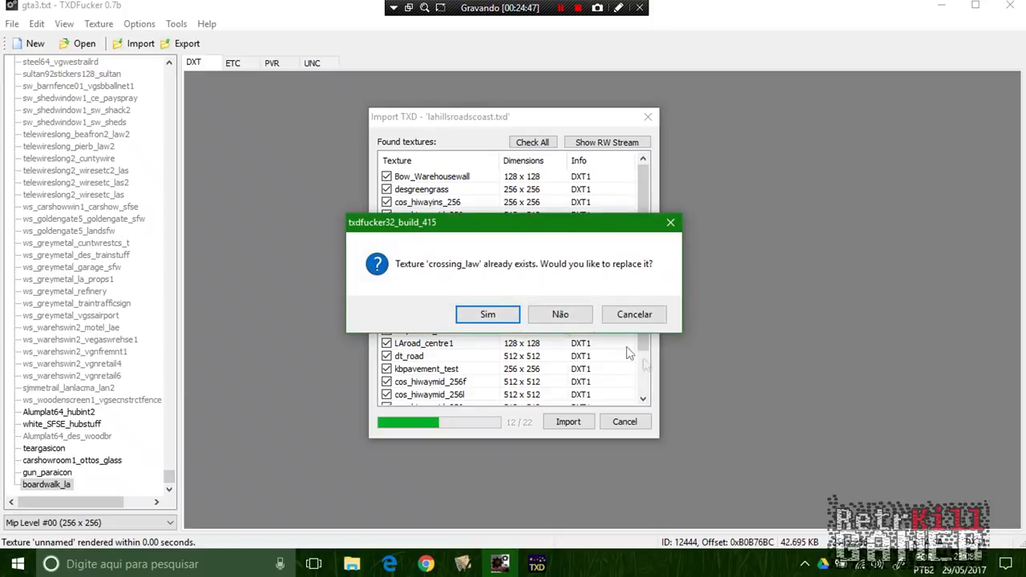
pyautogui.click(488, 315)
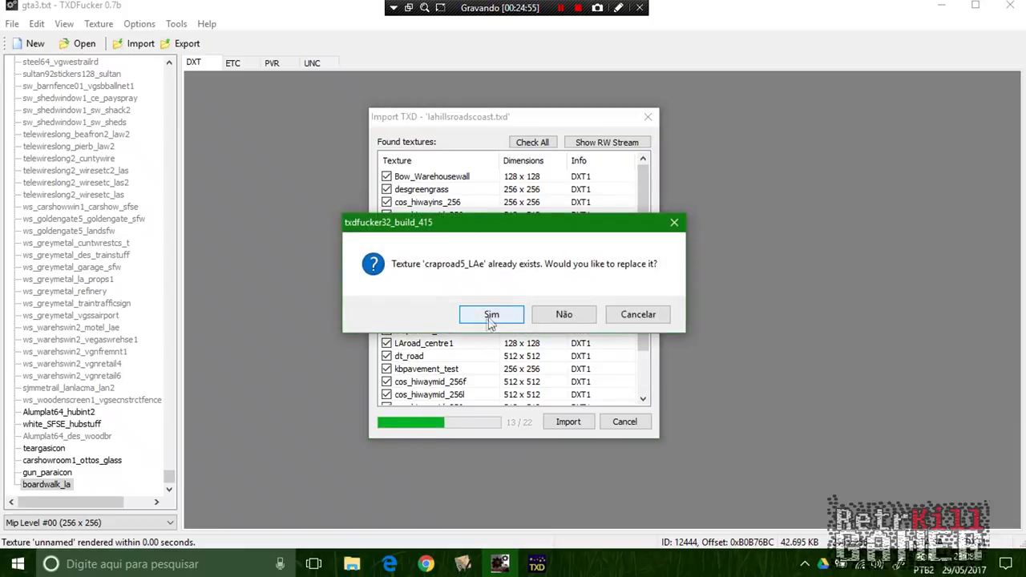
pyautogui.click(486, 314)
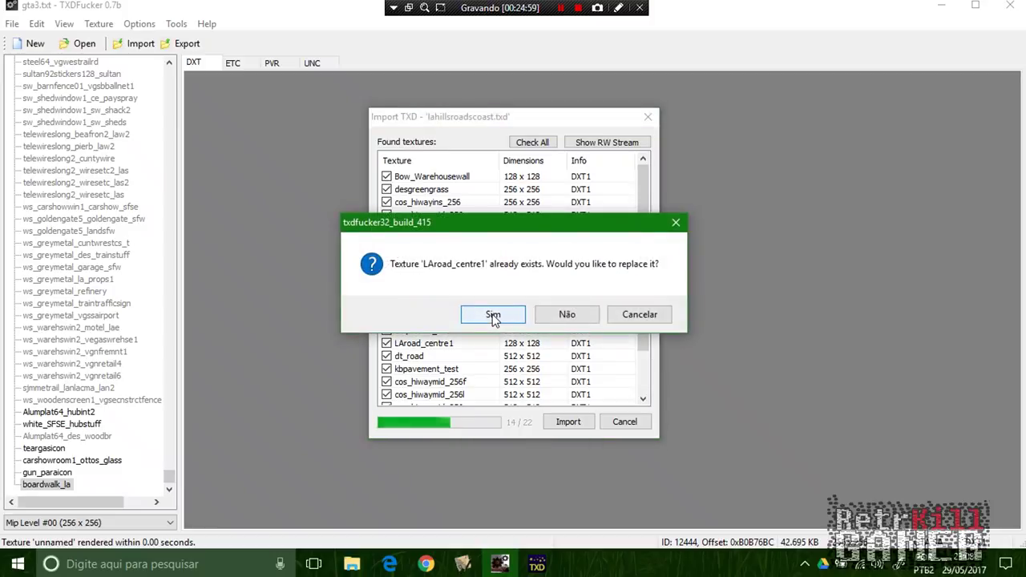
pyautogui.click(494, 319)
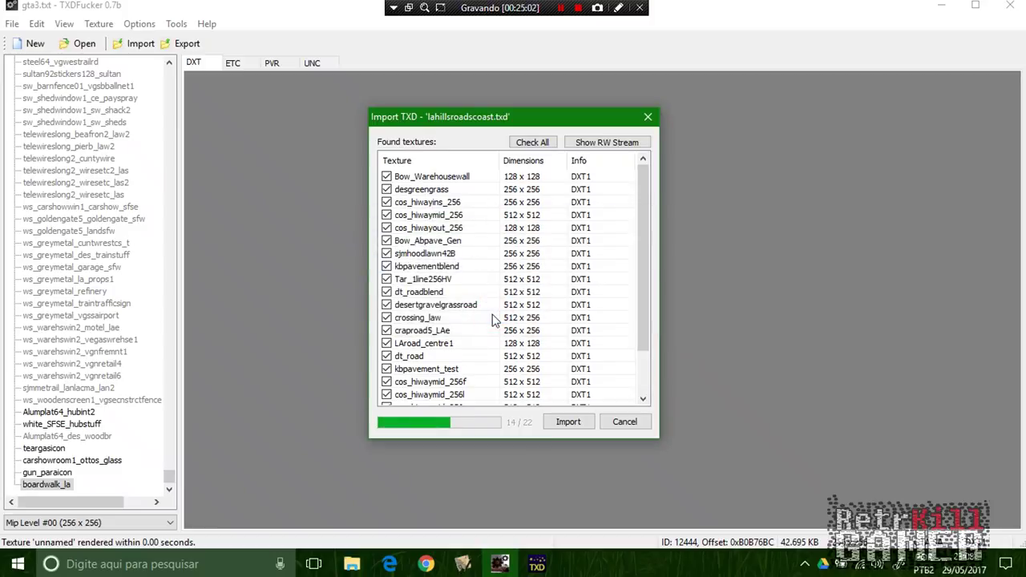
pyautogui.click(491, 316)
pyautogui.click(487, 318)
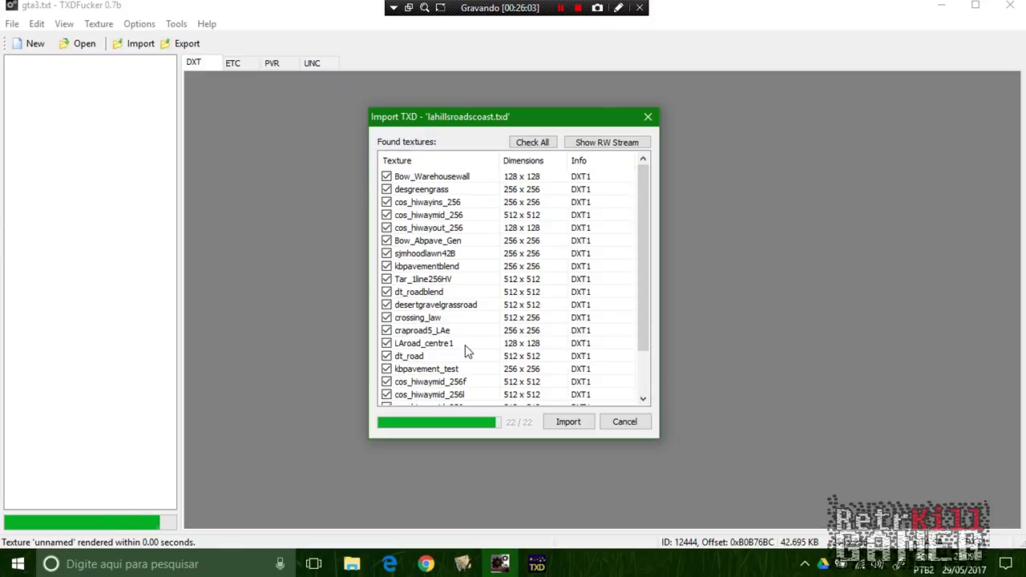
pyautogui.click(548, 314)
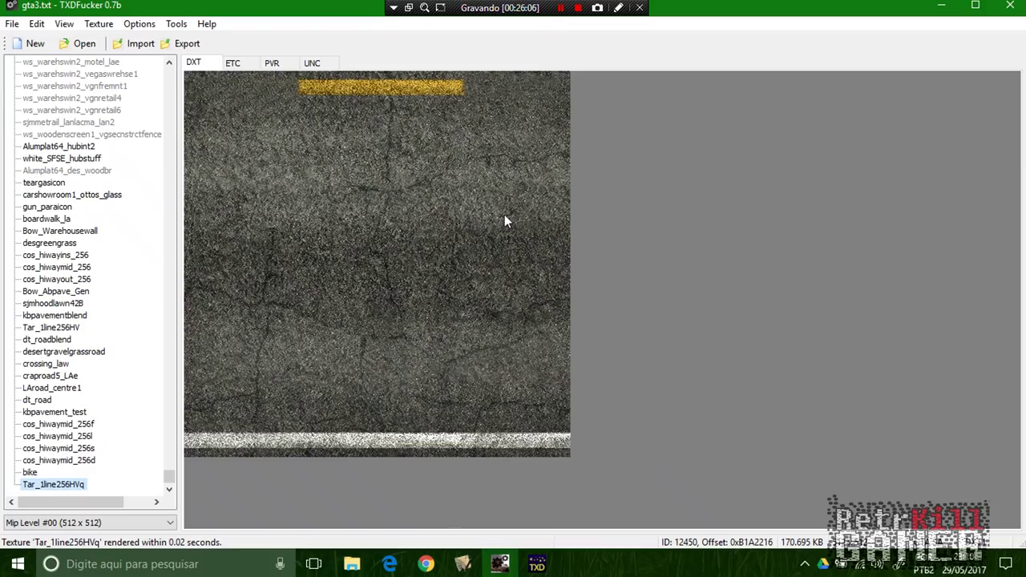
# Step: Examine the imported road and grass textures, including desertgravelgrassroad, cos_hiwaymid_256 and sjmhoodlawn42B
pyautogui.click(102, 352)
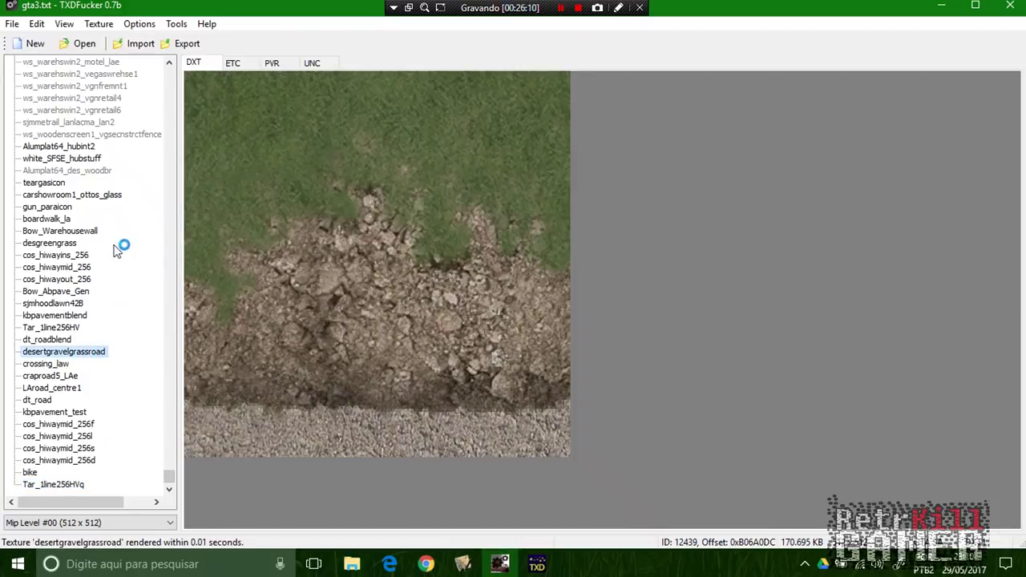
pyautogui.click(70, 267)
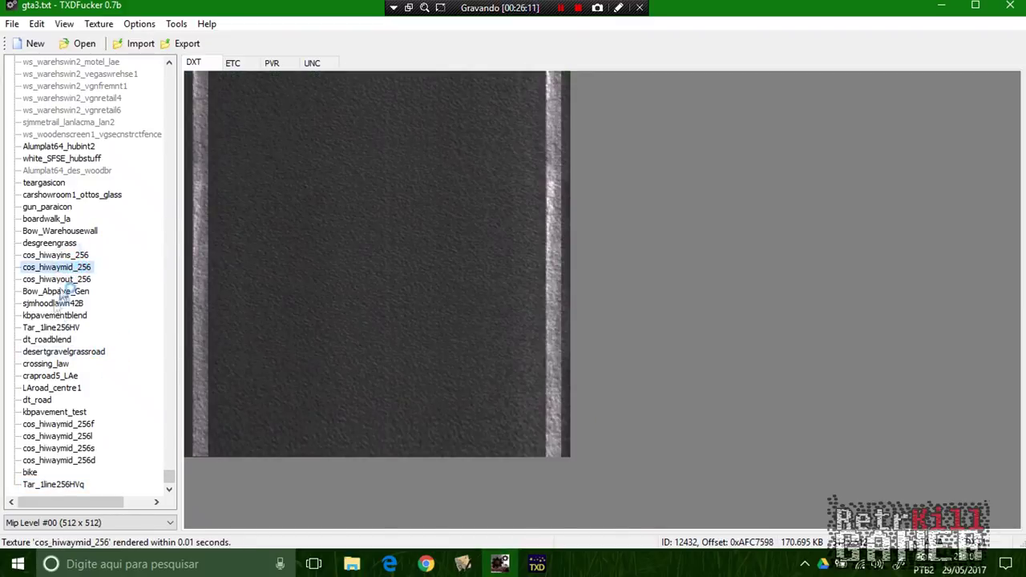
pyautogui.click(60, 351)
pyautogui.click(56, 304)
pyautogui.click(64, 267)
pyautogui.scroll(2, 71, 171)
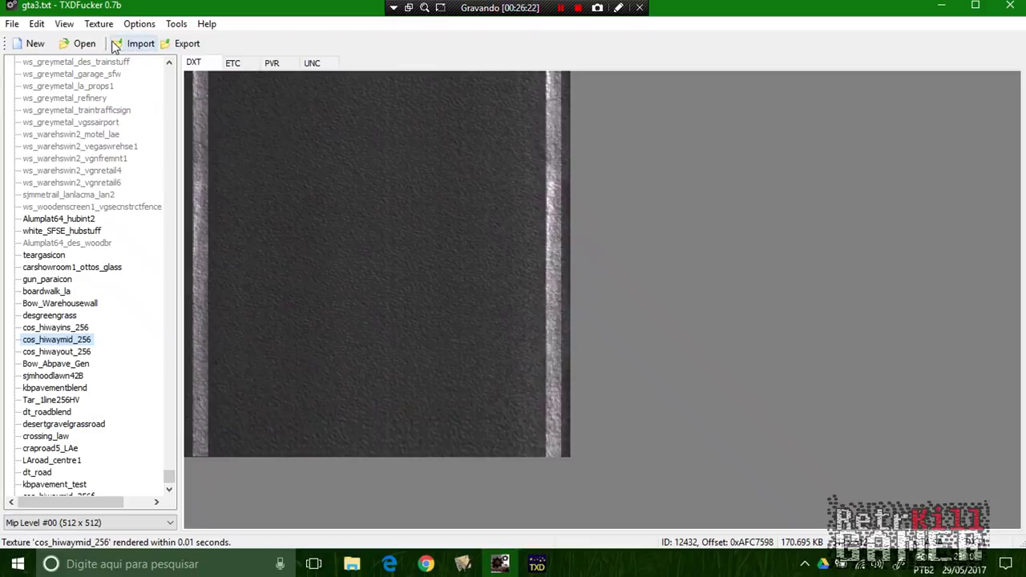
# Step: Import securica92mesh16.png with alpha from the securica alpha folder in Nova pasta, agreeing to replace the existing texture
pyautogui.click(119, 48)
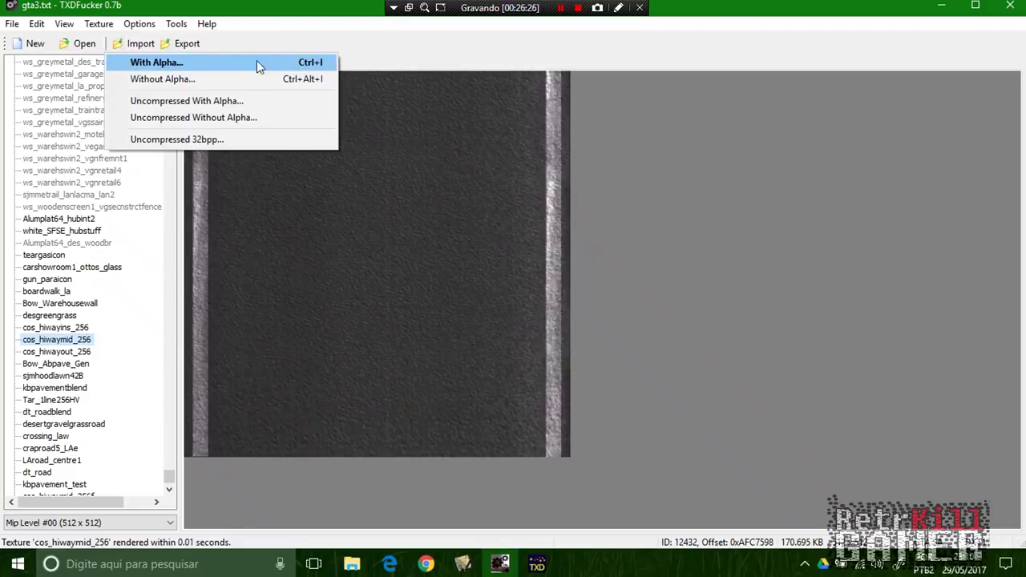
pyautogui.click(164, 65)
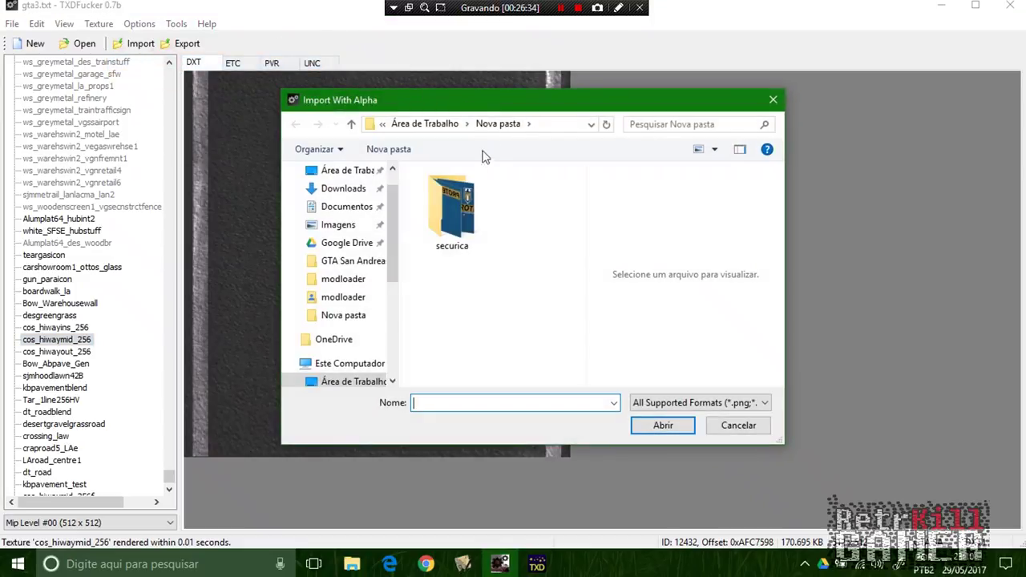
pyautogui.click(463, 200)
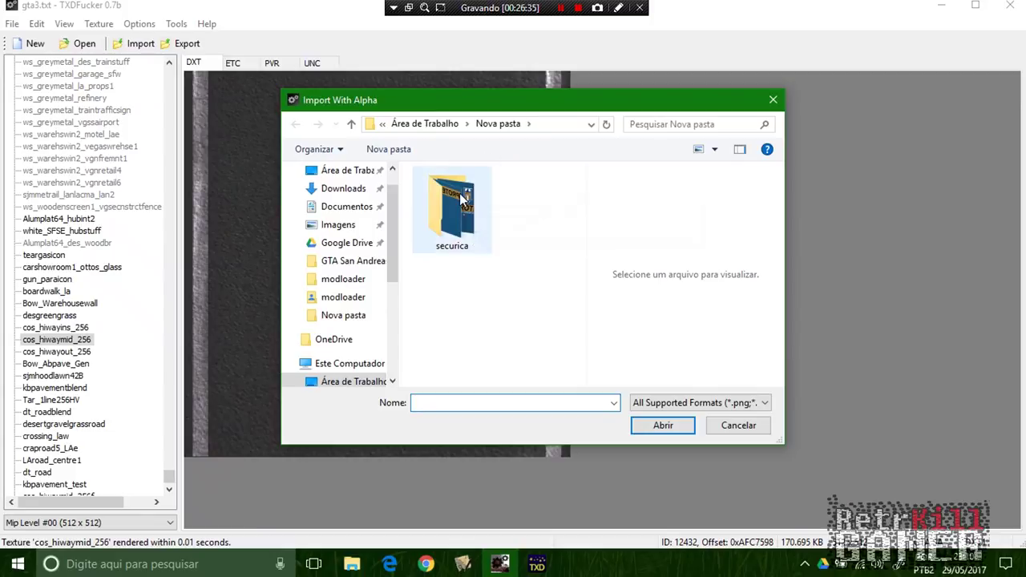
pyautogui.click(473, 201)
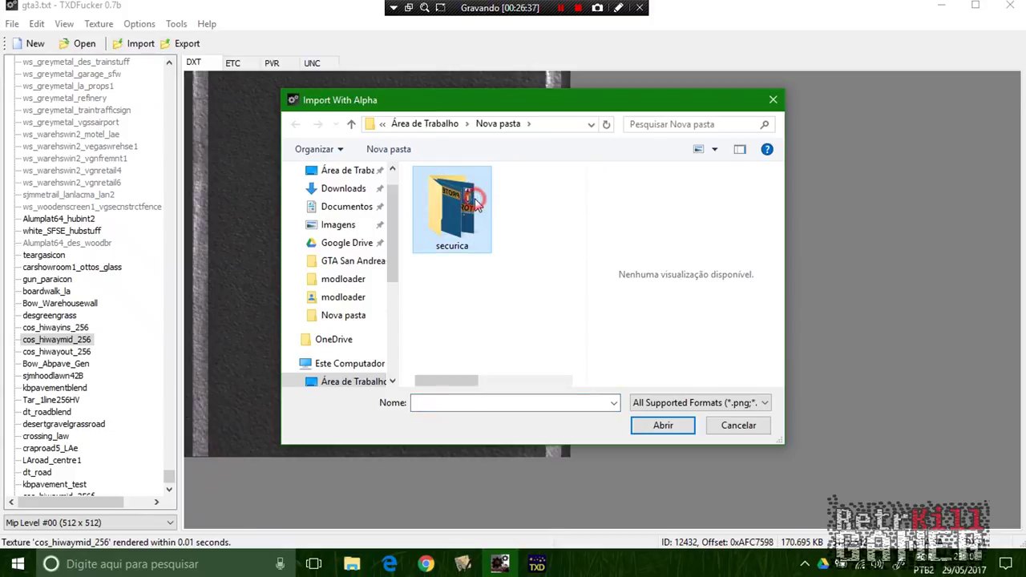
pyautogui.doubleClick(473, 200)
pyautogui.doubleClick(472, 207)
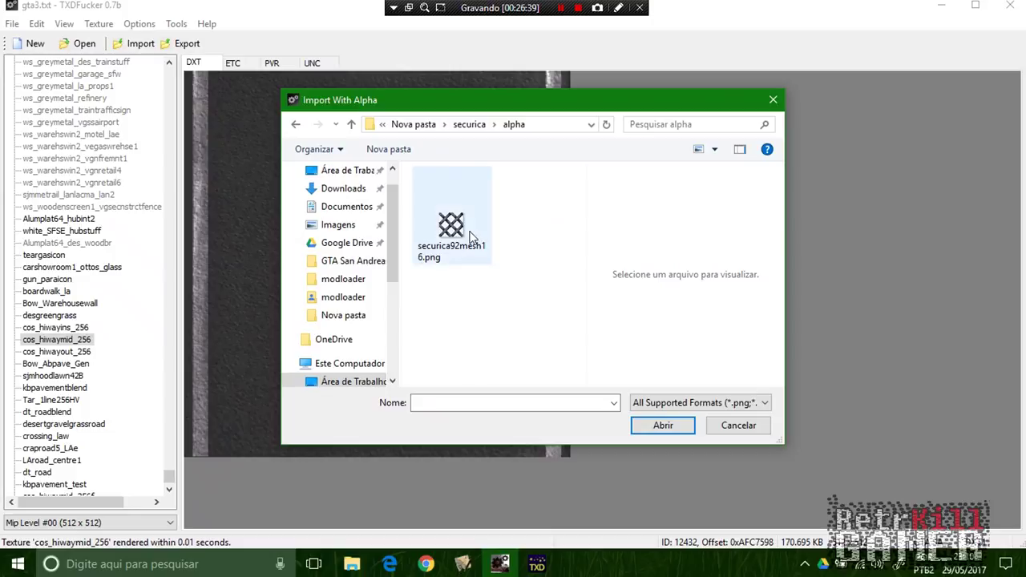
pyautogui.doubleClick(470, 234)
pyautogui.click(481, 319)
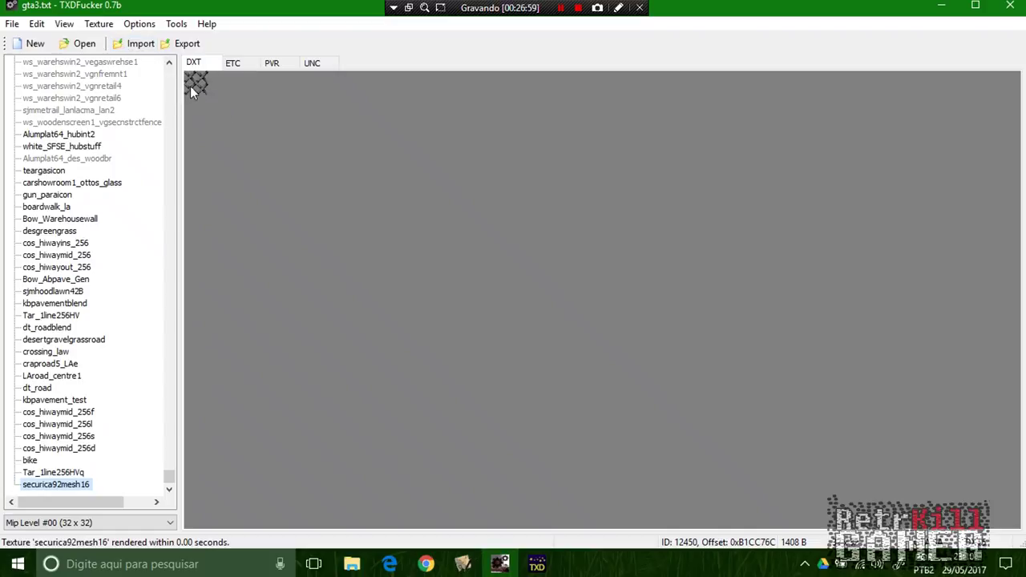
# Step: Start an import without alpha from the securica folder and preview securica92plate32.png, securica92interior128.png and securica92box32.png
pyautogui.click(138, 45)
pyautogui.click(171, 77)
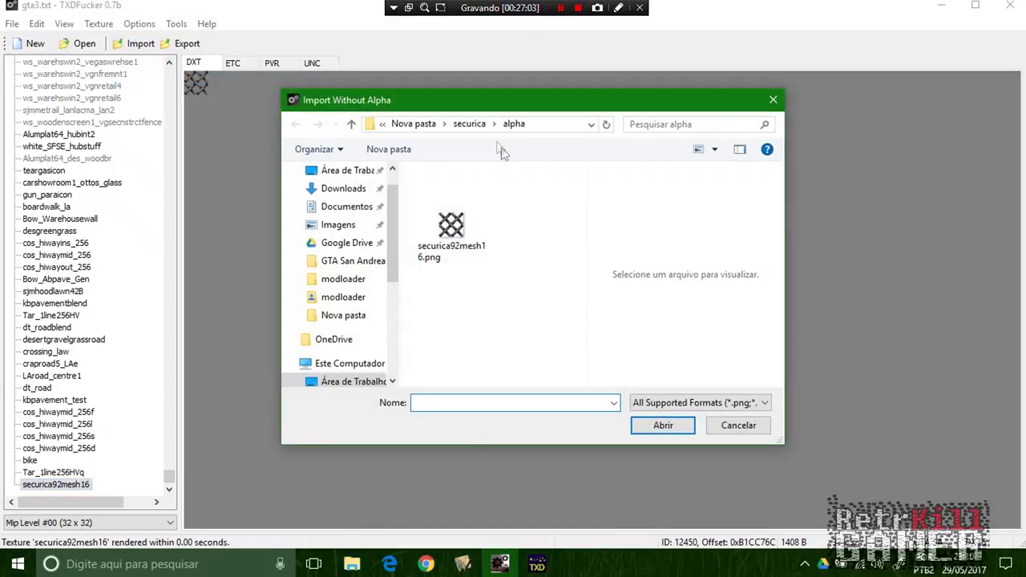
pyautogui.click(469, 124)
pyautogui.scroll(-3, 528, 234)
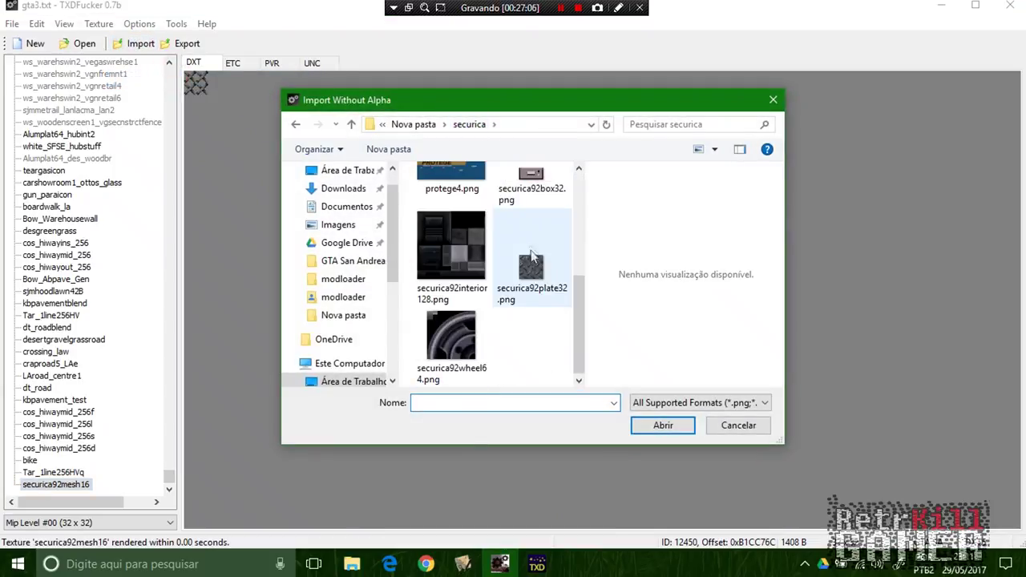
pyautogui.click(531, 269)
pyautogui.click(445, 240)
pyautogui.click(530, 260)
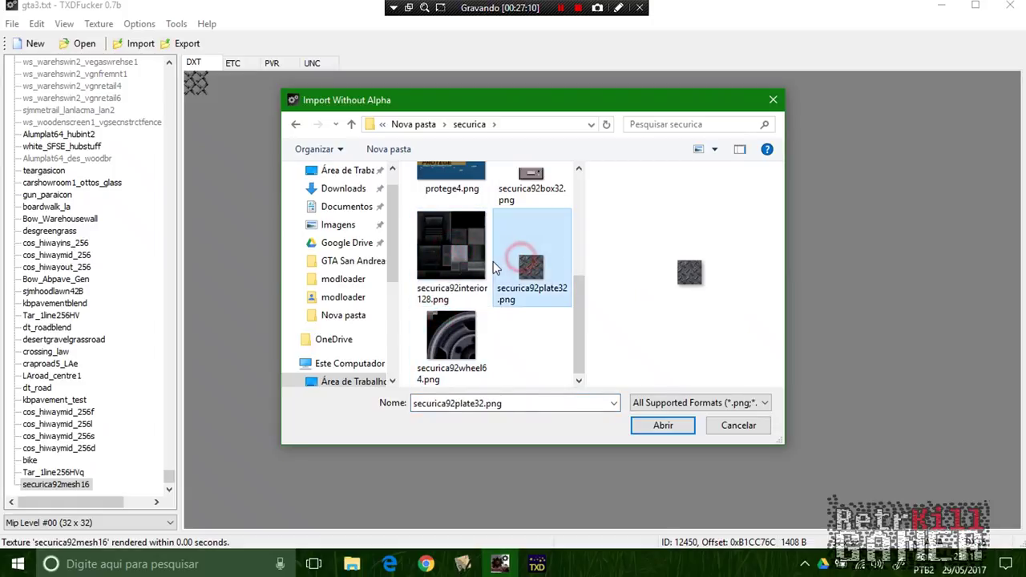
pyautogui.scroll(1, 529, 248)
pyautogui.click(533, 234)
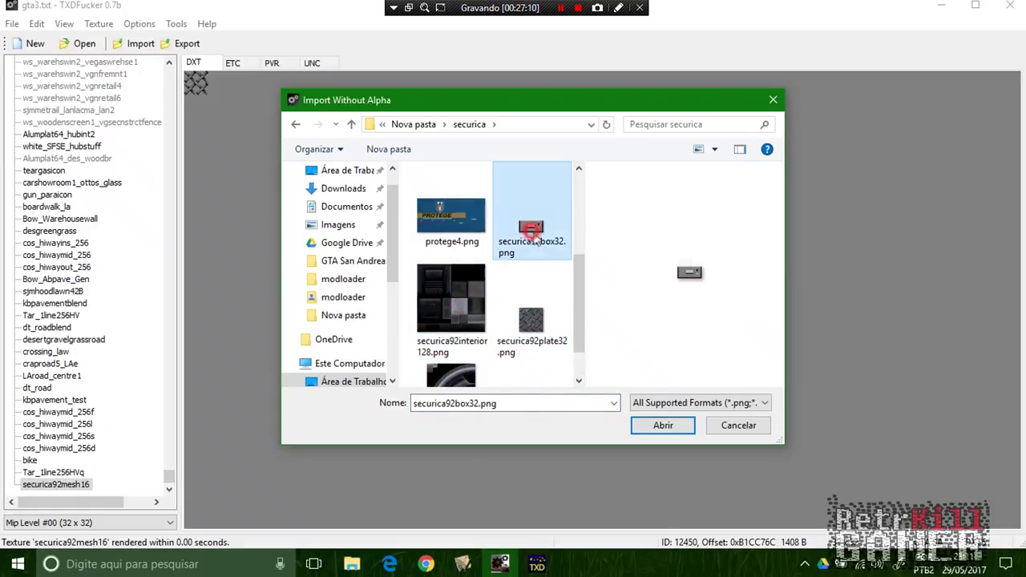
# Step: Select protege1.png, protege2.png, protege3.png and protege4.png together and import them without alpha
pyautogui.click(453, 220)
pyautogui.scroll(1, 505, 296)
pyautogui.keyDown('ctrl'); pyautogui.click(530, 201); pyautogui.keyUp('ctrl')
pyautogui.keyDown('ctrl'); pyautogui.click(451, 201); pyautogui.keyUp('ctrl')
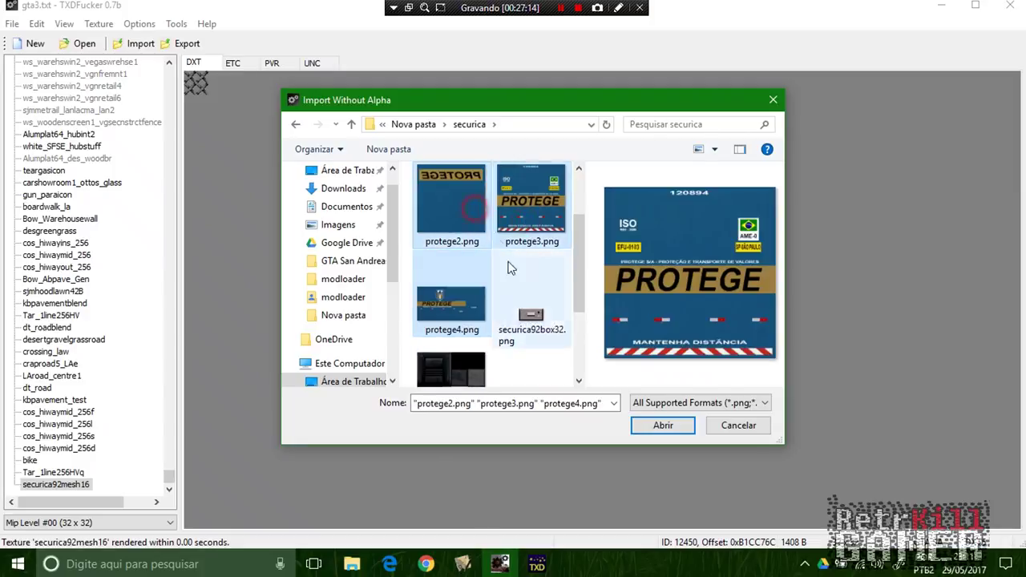
pyautogui.scroll(1, 513, 276)
pyautogui.keyDown('ctrl'); pyautogui.click(532, 218); pyautogui.keyUp('ctrl')
pyautogui.click(662, 425)
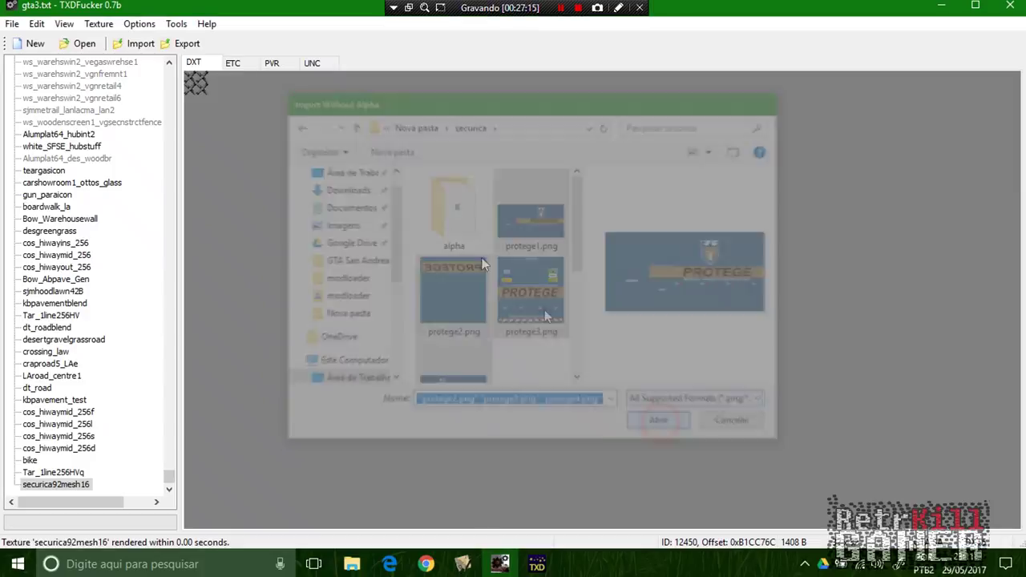
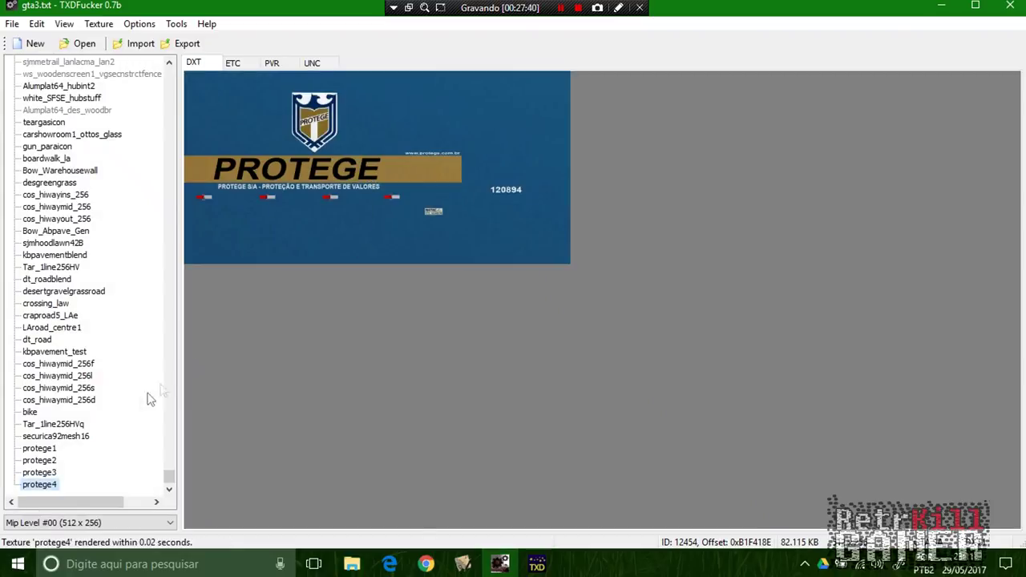
# Step: Examine the imported protege3, protege1 and securica92mesh16 textures
pyautogui.click(42, 472)
pyautogui.click(40, 449)
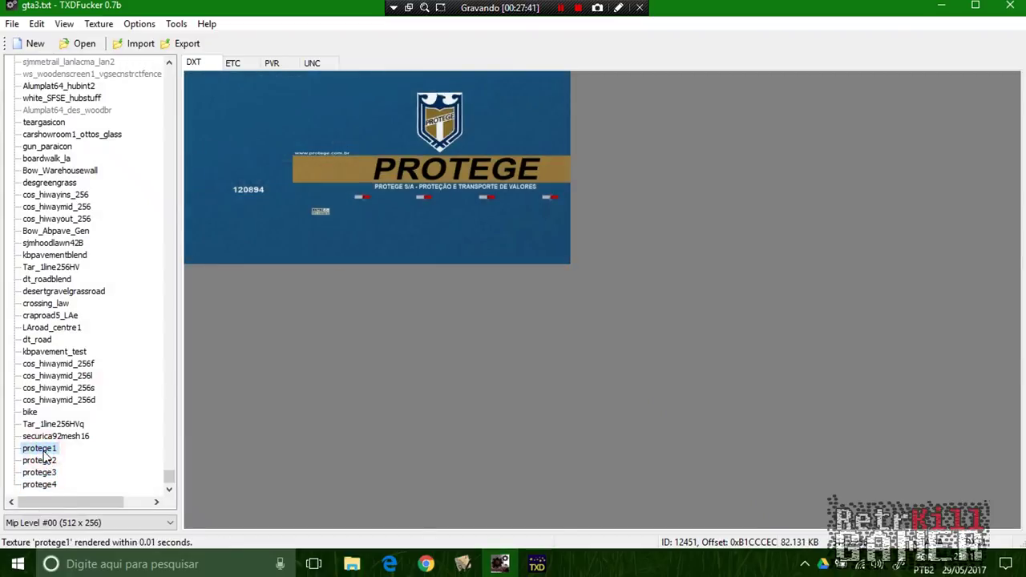
pyautogui.click(45, 438)
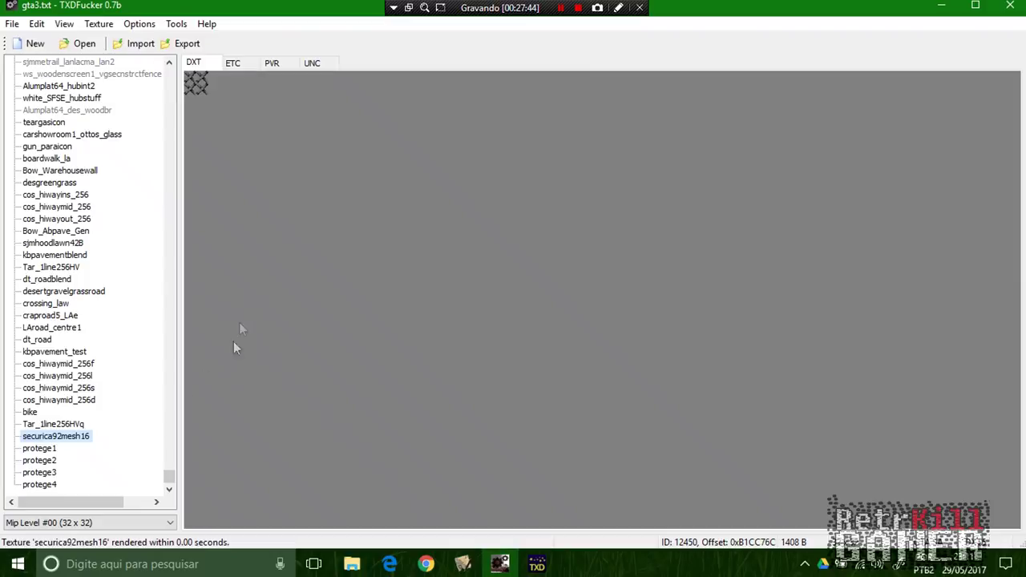
# Step: Close the gta3 texture database and exit TXDFucker
pyautogui.click(12, 23)
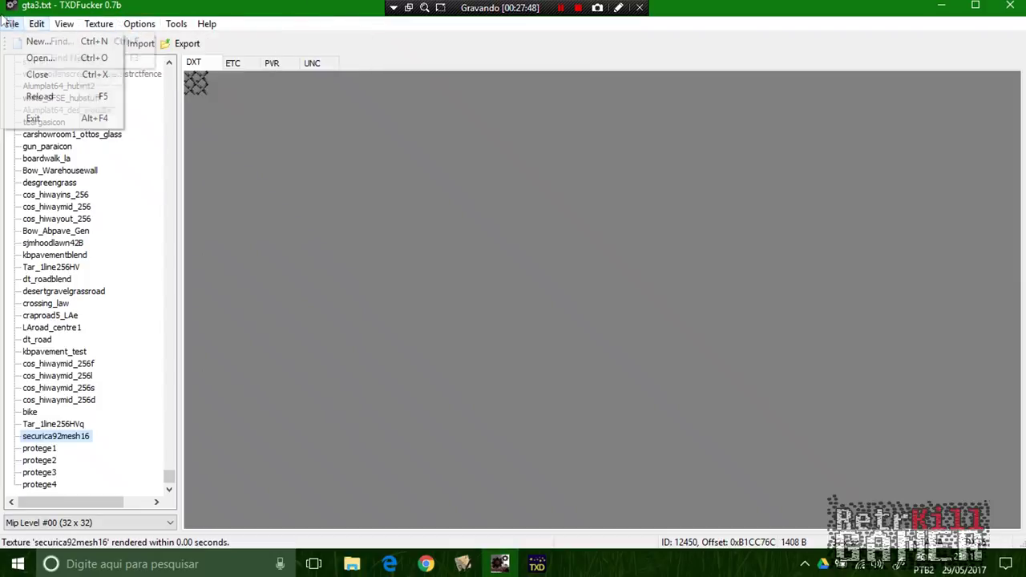
pyautogui.click(1012, 9)
pyautogui.click(1011, 8)
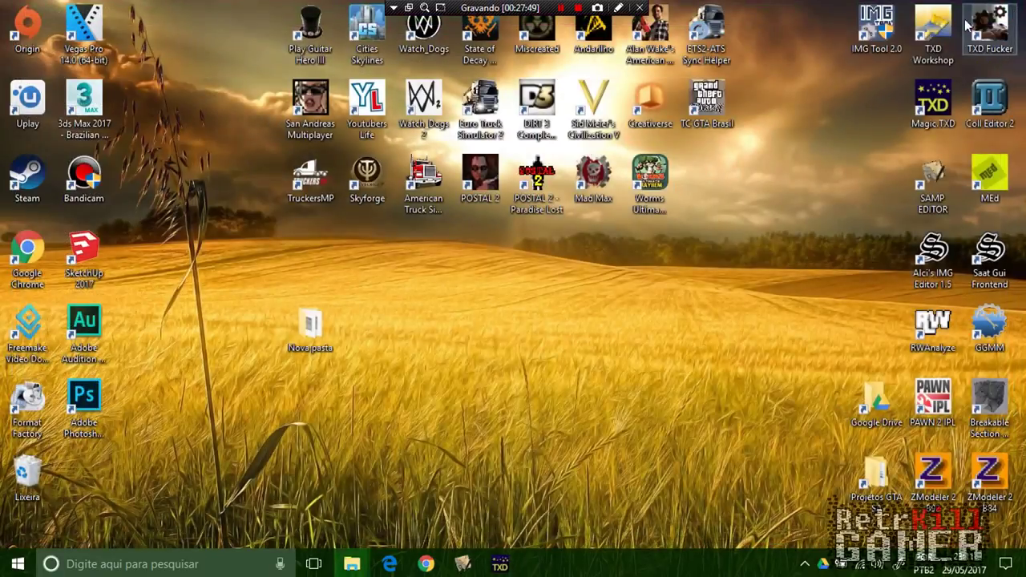
pyautogui.rightClick(762, 212)
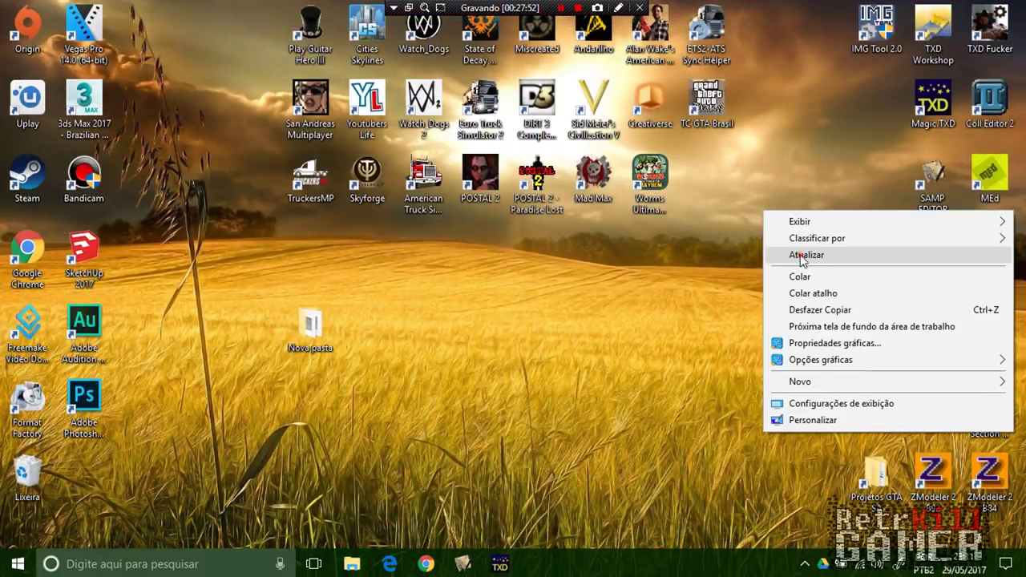
pyautogui.moveTo(794, 220)
pyautogui.click(704, 282)
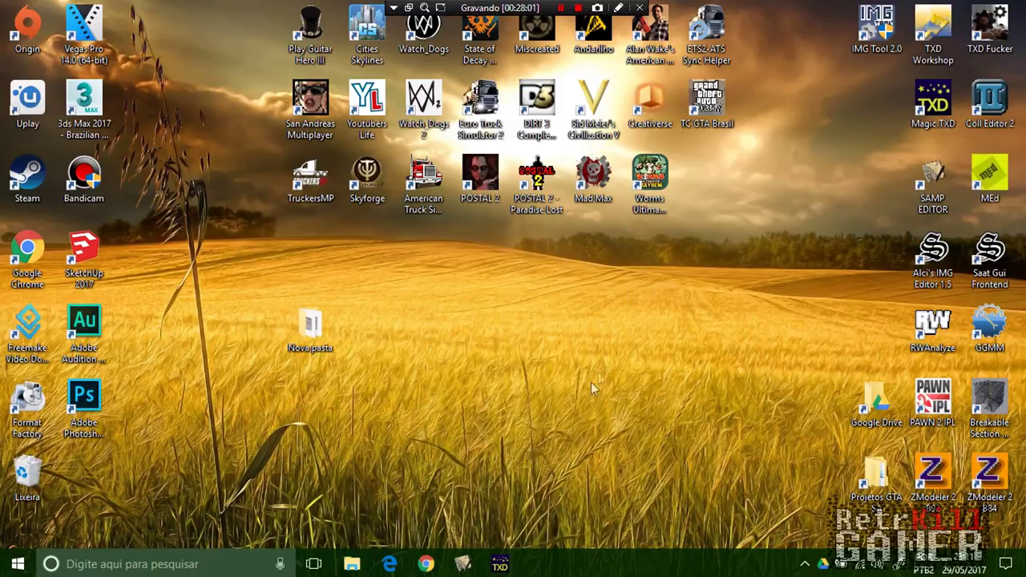
# Step: Switch to the File Explorer window with the ce_grndpalcst05 search and go back out of the gta3img search results
pyautogui.moveTo(352, 564)
pyautogui.moveTo(411, 500)
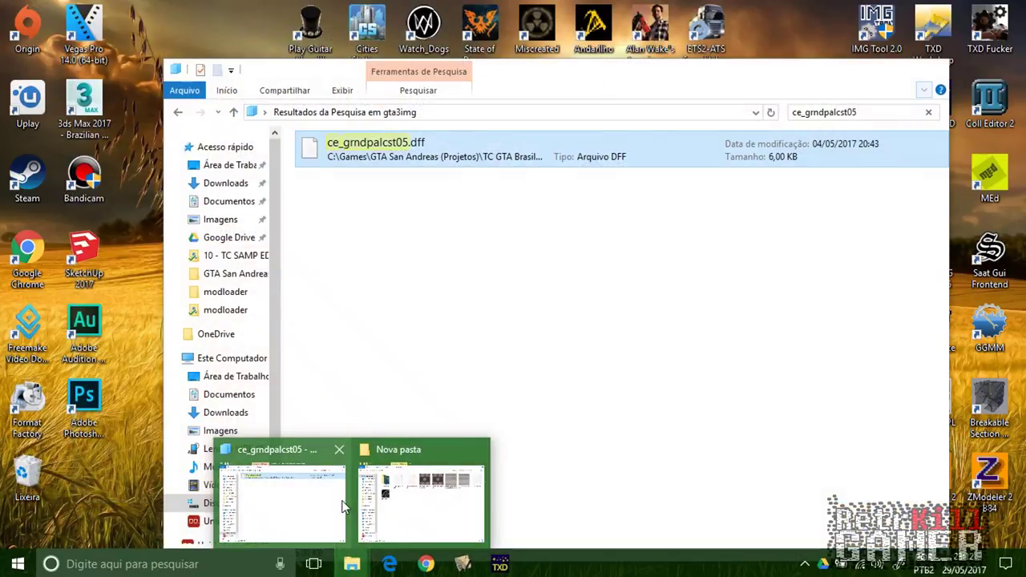
pyautogui.click(332, 501)
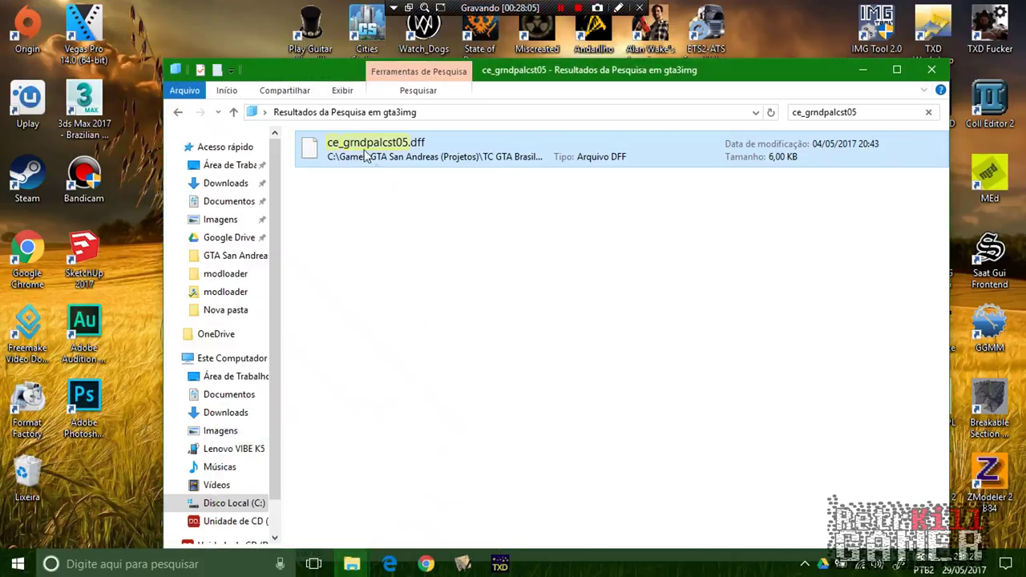
pyautogui.click(178, 112)
pyautogui.click(178, 112)
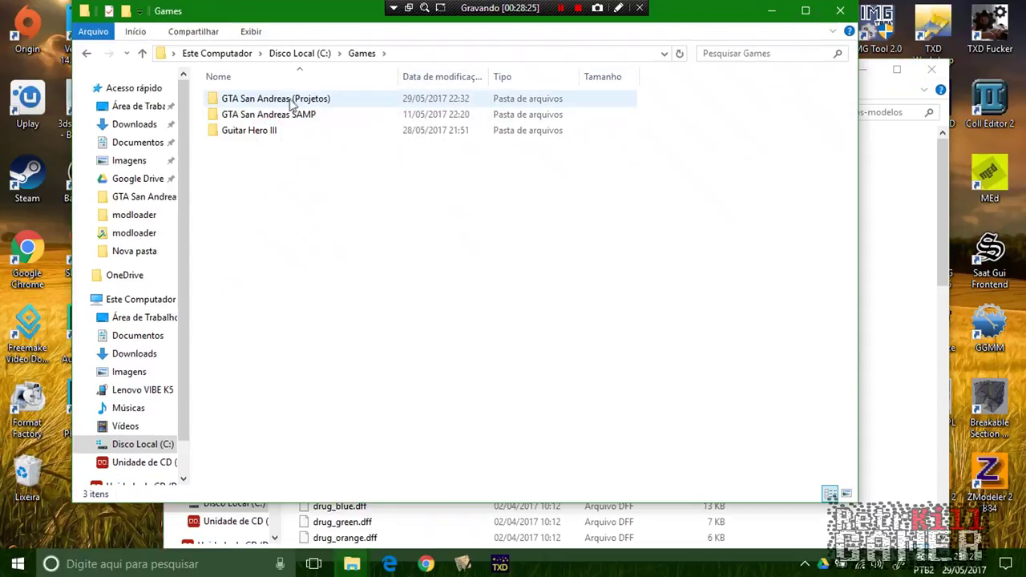
# Step: Open gta.dat from the patch\data folder of GTA Android inside GTA San Andreas (Projetos)
pyautogui.doubleClick(289, 98)
pyautogui.doubleClick(275, 114)
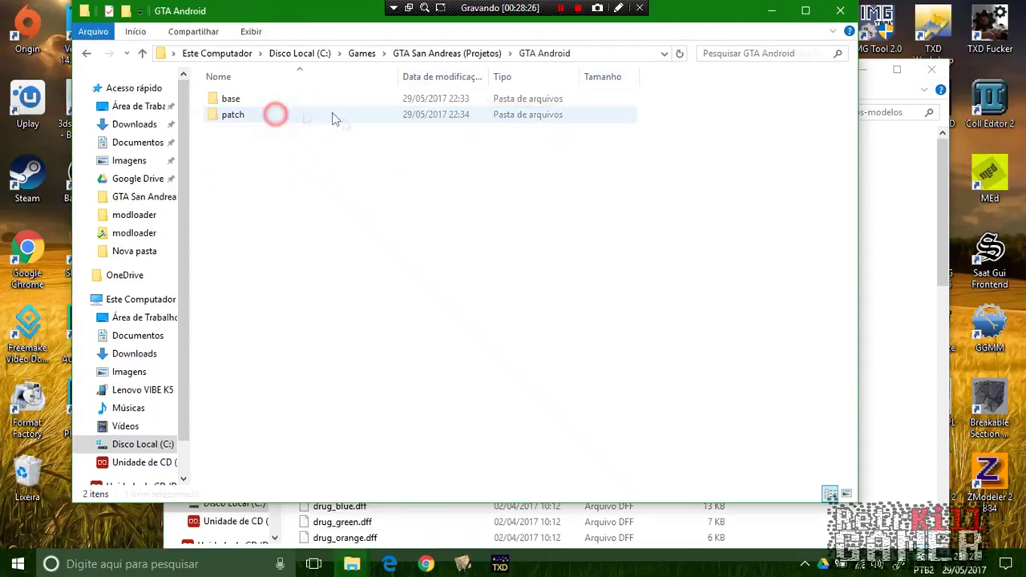
pyautogui.doubleClick(241, 117)
pyautogui.doubleClick(234, 99)
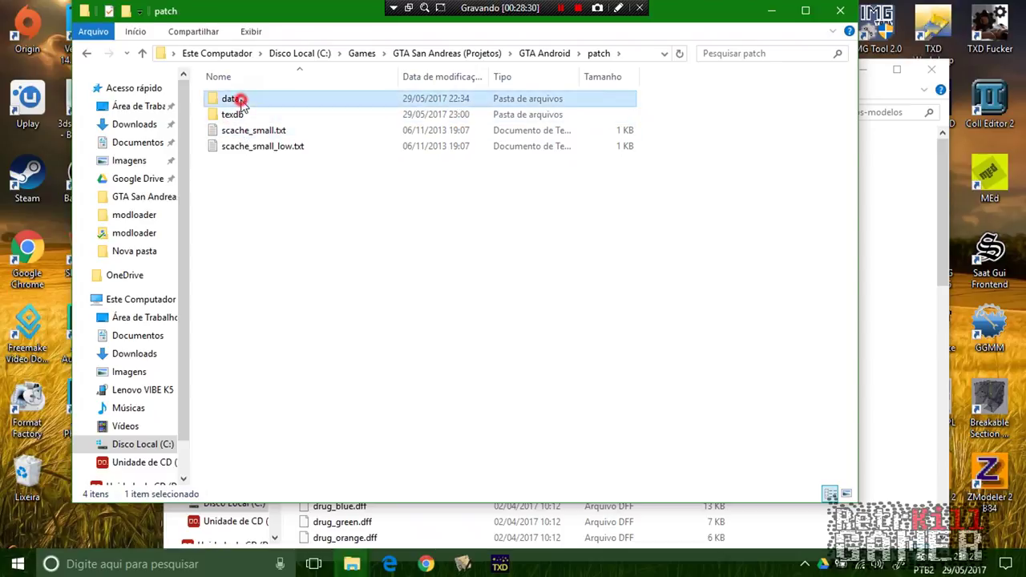
pyautogui.doubleClick(240, 320)
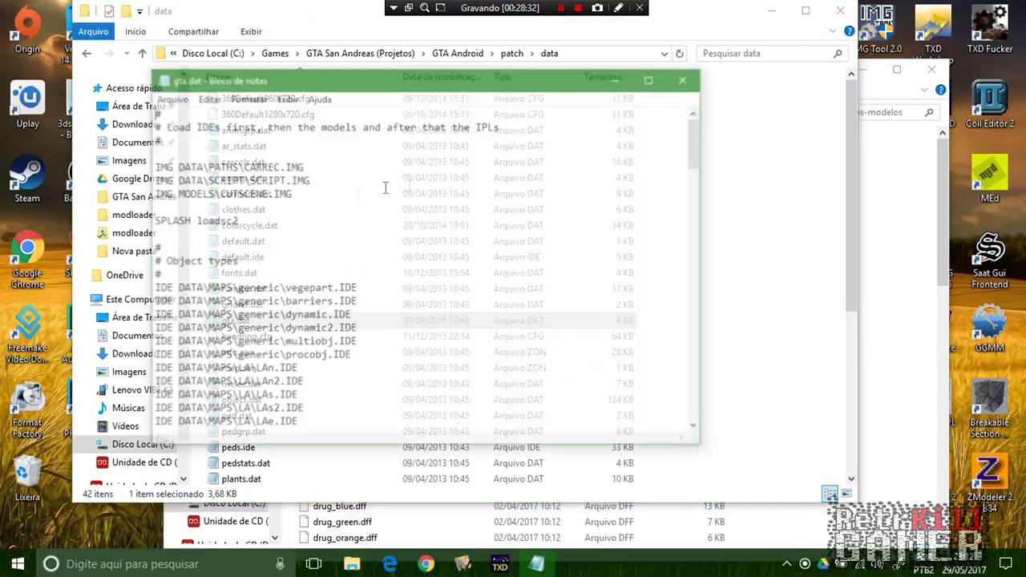
# Step: Add the line IPL DATA\MAPS\extra\tree.IPL above the LAn.IPL entry in the Scene information section of gta.dat
pyautogui.click(176, 276)
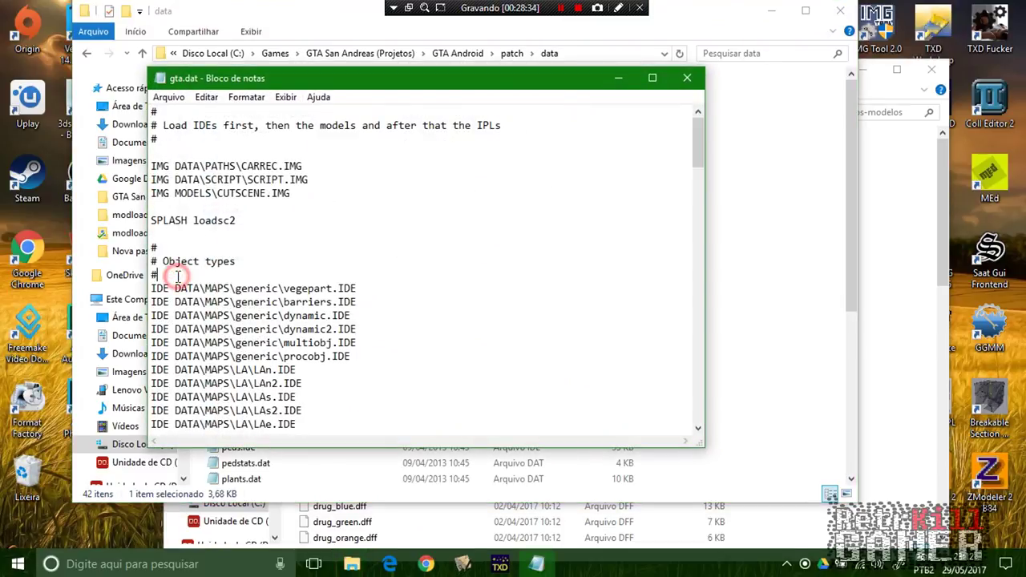
pyautogui.scroll(-15, 200, 280)
pyautogui.scroll(-4, 233, 297)
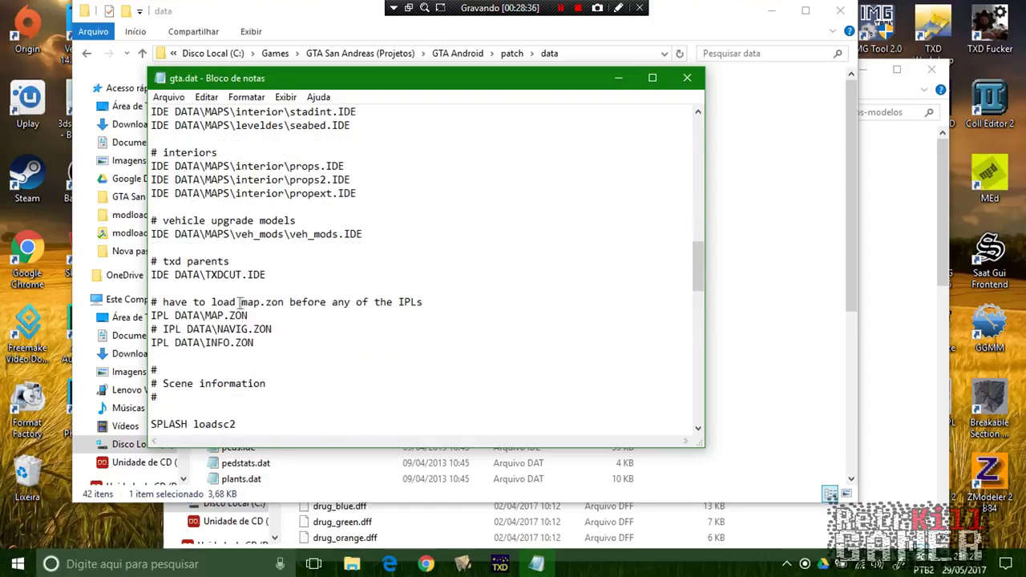
pyautogui.scroll(1, 240, 296)
pyautogui.scroll(-5, 311, 277)
pyautogui.click(199, 275)
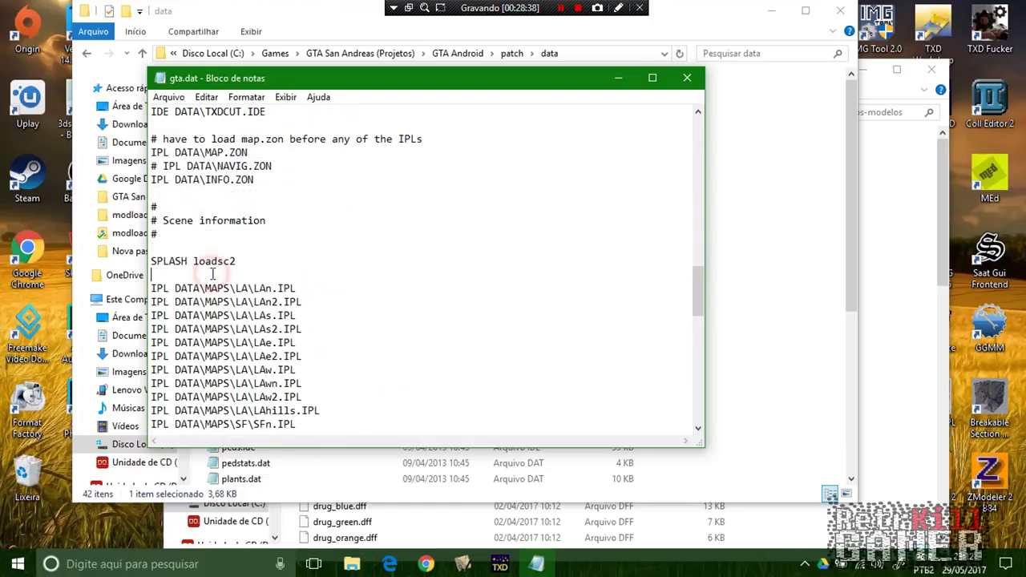
pyautogui.press('Return')
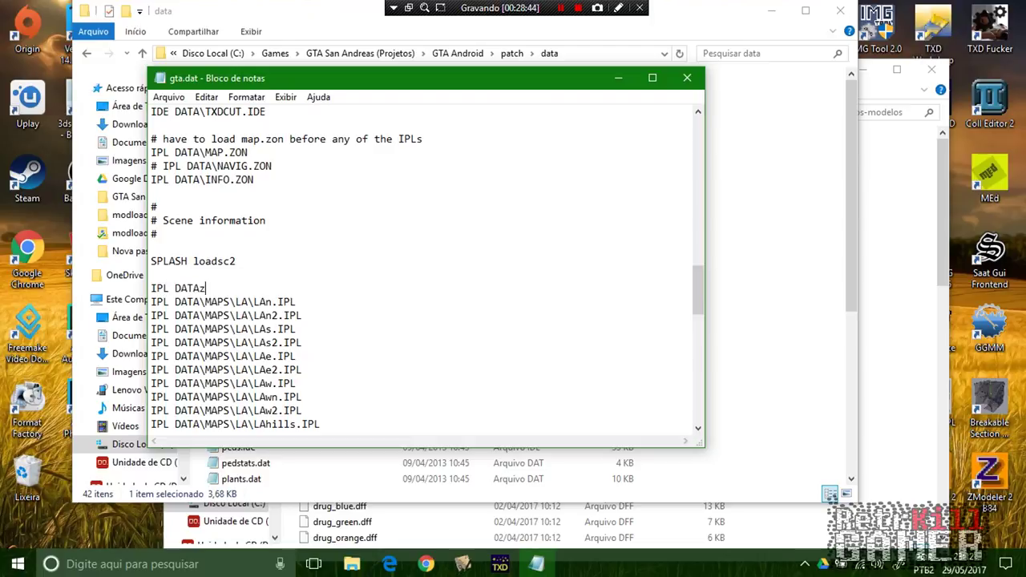
pyautogui.write('IPL DATA\\MAPS\\extra')
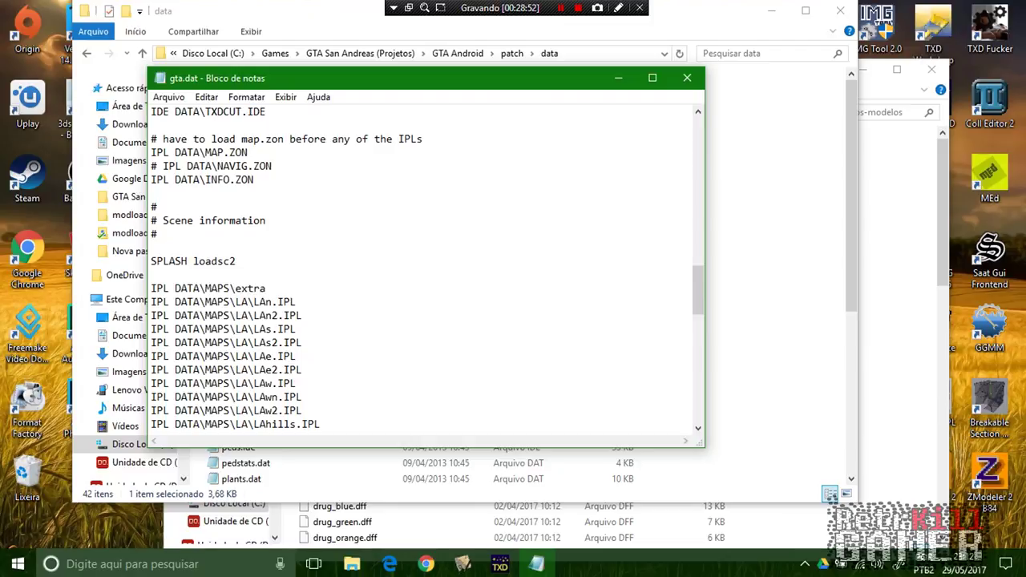
pyautogui.press('BackSpace')
pyautogui.press('BackSpace')
pyautogui.press('BackSpace')
pyautogui.write('\\tree.IPL')
# Step: Save gta.dat and close it
pyautogui.click(160, 98)
pyautogui.click(168, 144)
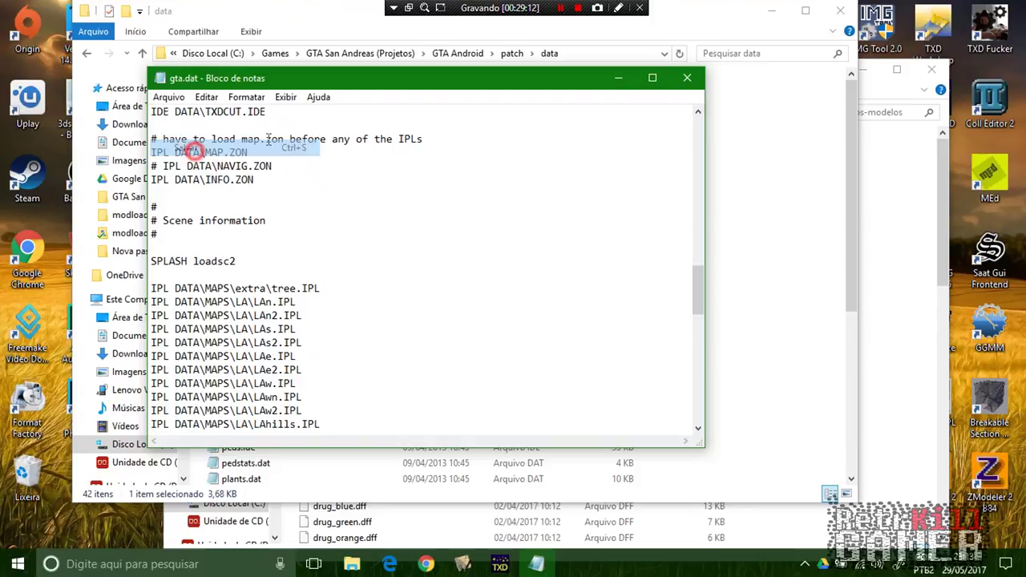
pyautogui.click(687, 78)
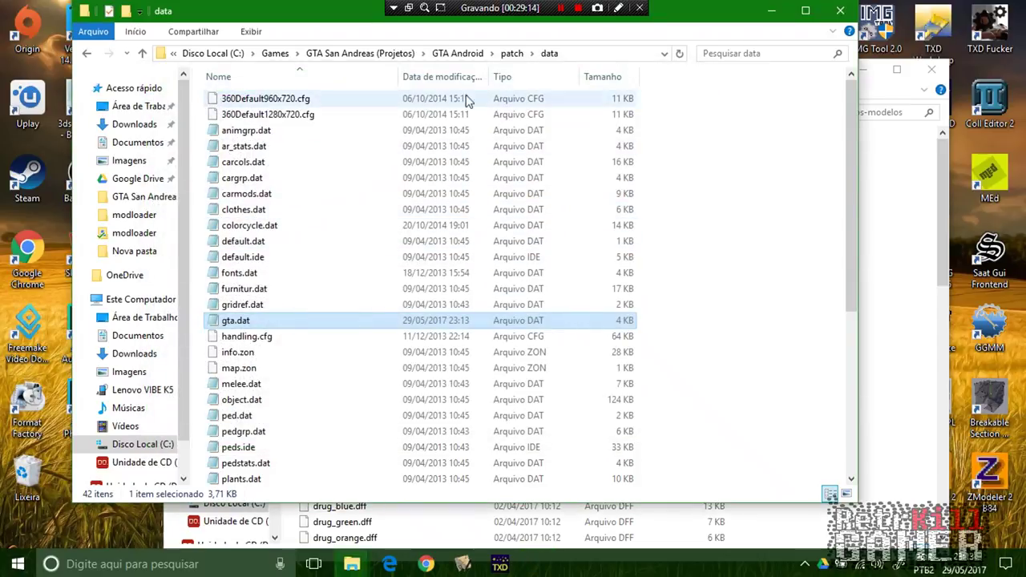
# Step: Go back to the GTA Android folder and open base\data\maps
pyautogui.click(458, 53)
pyautogui.doubleClick(243, 100)
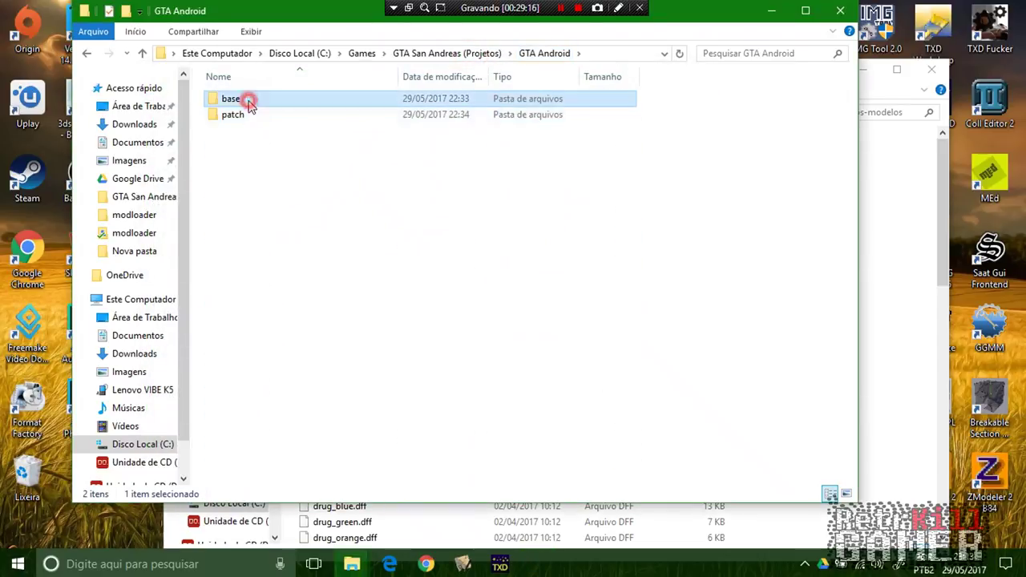
pyautogui.doubleClick(246, 129)
pyautogui.click(250, 116)
pyautogui.doubleClick(250, 116)
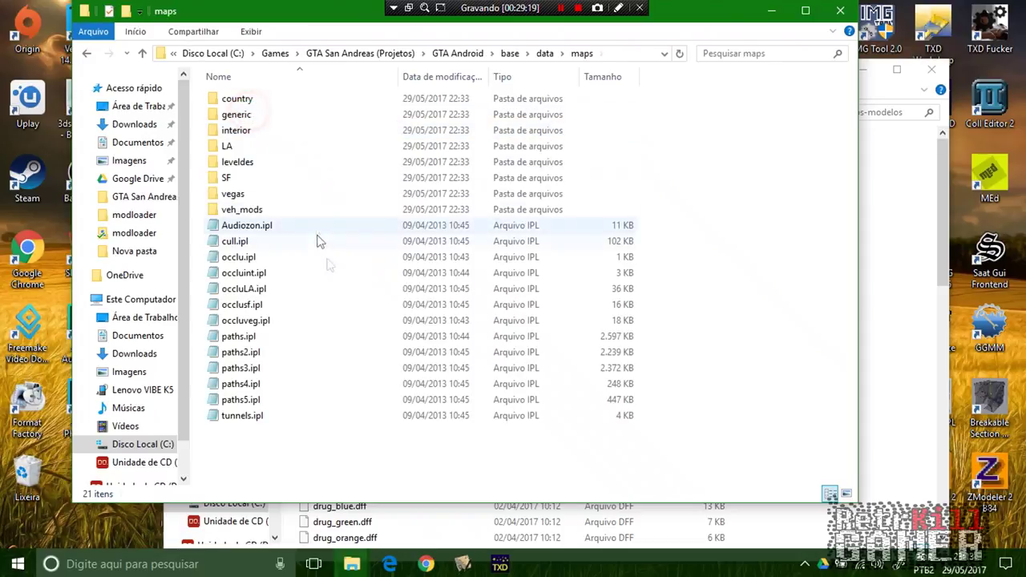
# Step: Create a new folder named extra inside maps and open it
pyautogui.rightClick(280, 438)
pyautogui.moveTo(376, 407)
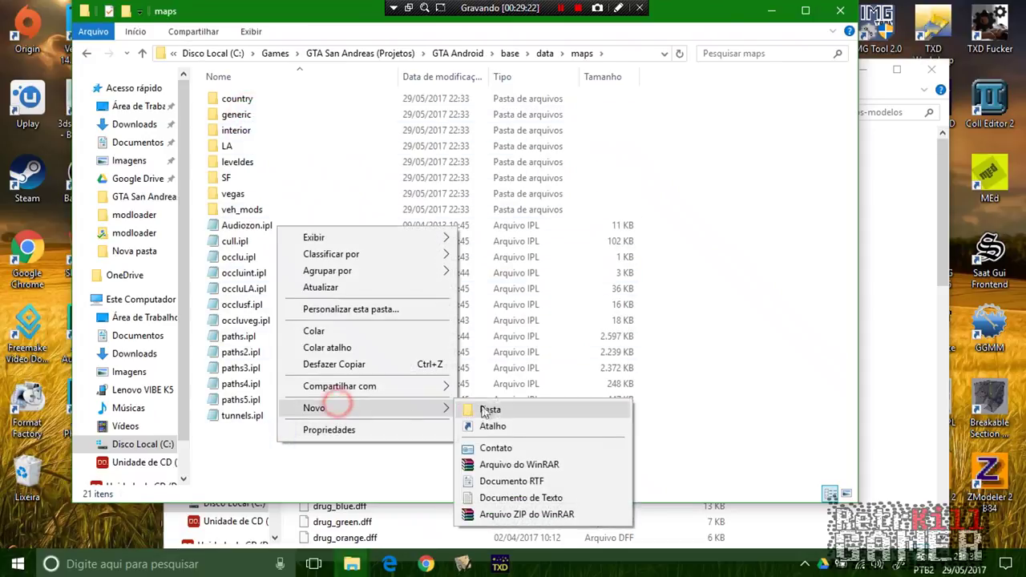
pyautogui.click(491, 412)
pyautogui.write('exr')
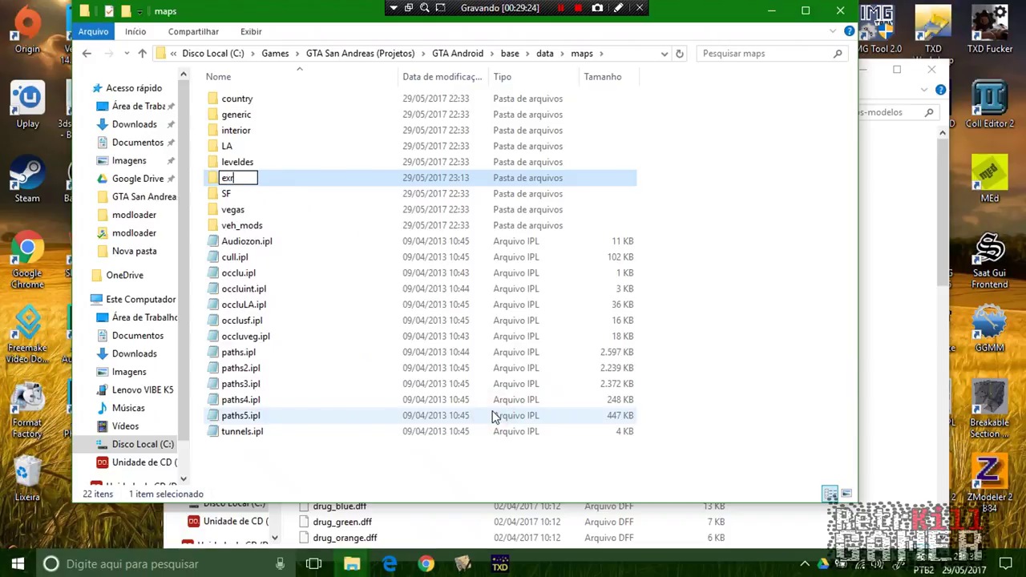
pyautogui.write('ra')
pyautogui.press('Return')
pyautogui.press('Return')
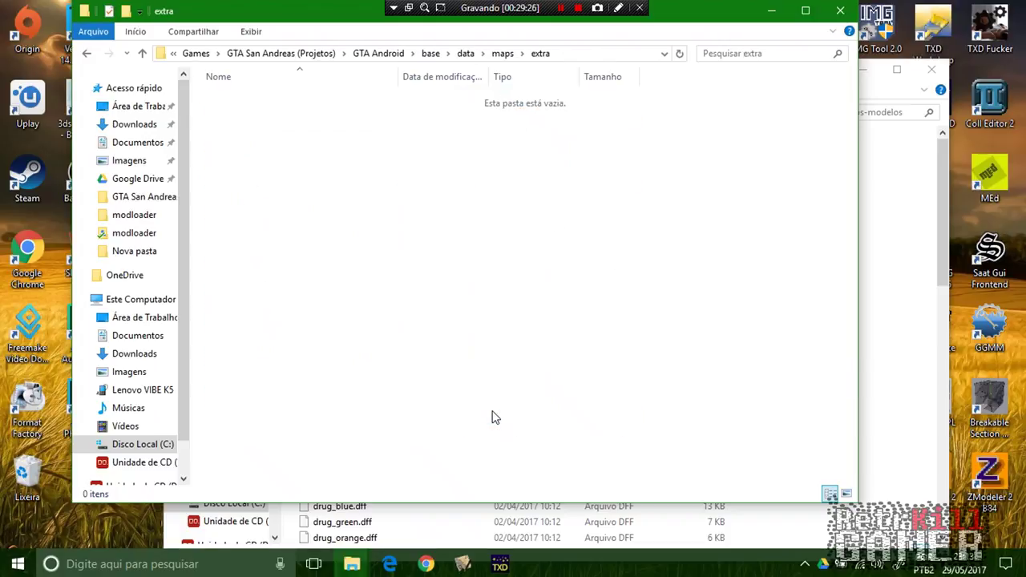
# Step: Dismiss the folder's context options, move the extra folder window slightly lower and minimize it
pyautogui.rightClick(412, 301)
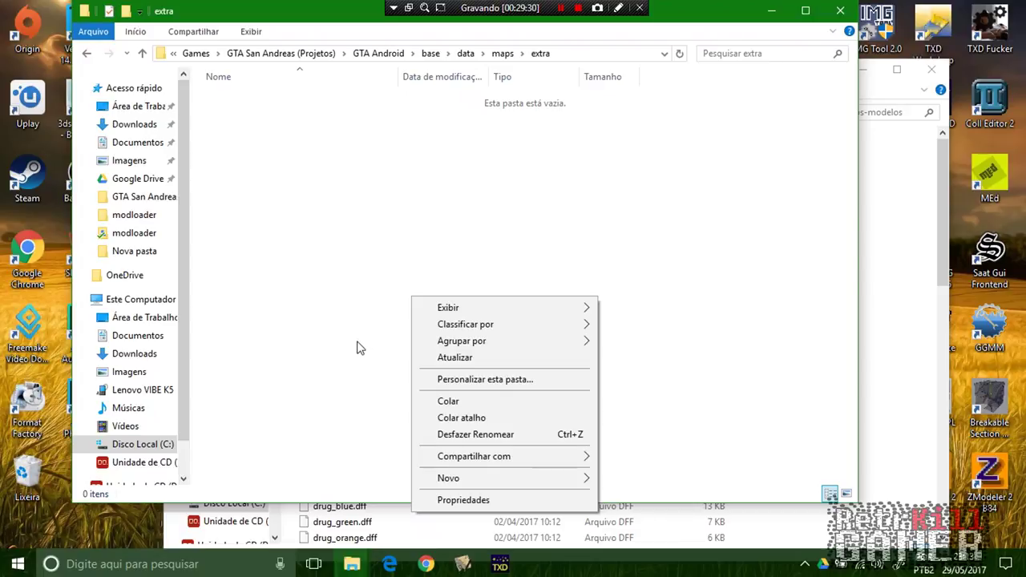
pyautogui.moveTo(678, 17); pyautogui.dragTo(672, 54)
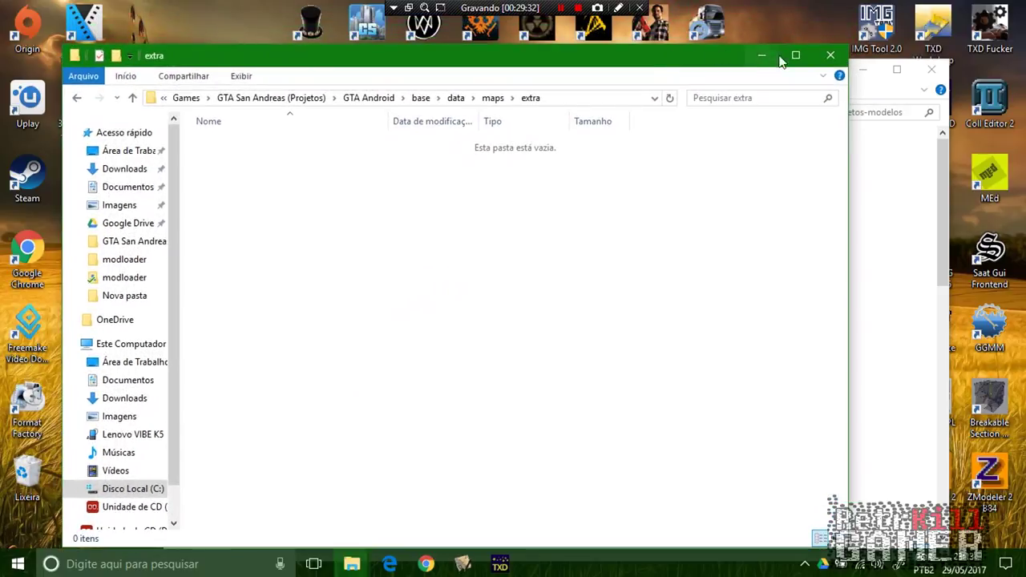
pyautogui.click(762, 53)
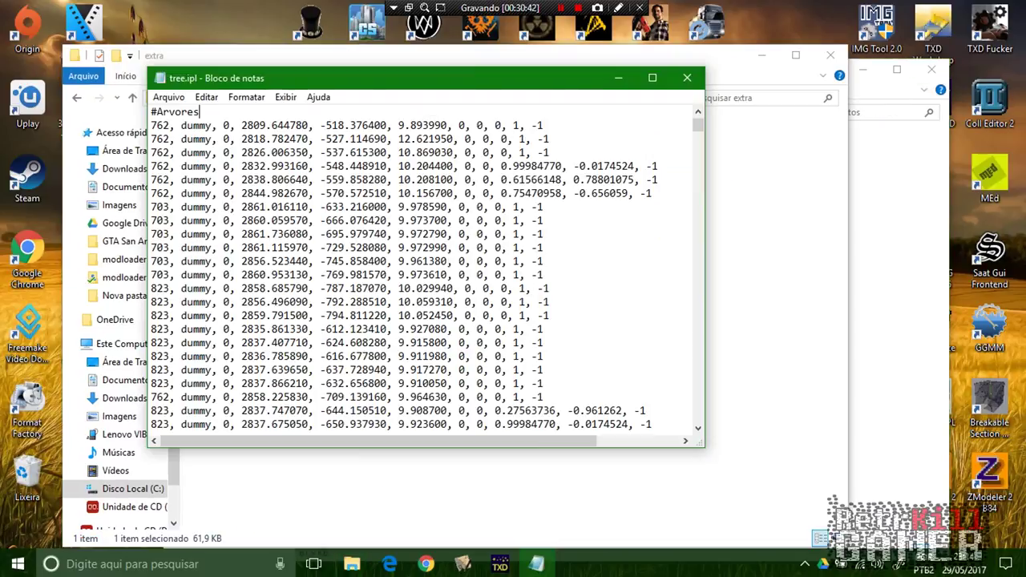
# Step: Finish the comment #Arvores Entrada Los Santos in tree.ipl and delete the object lines between the first 708 group and the 737 entries
pyautogui.scroll(4, 273, 181)
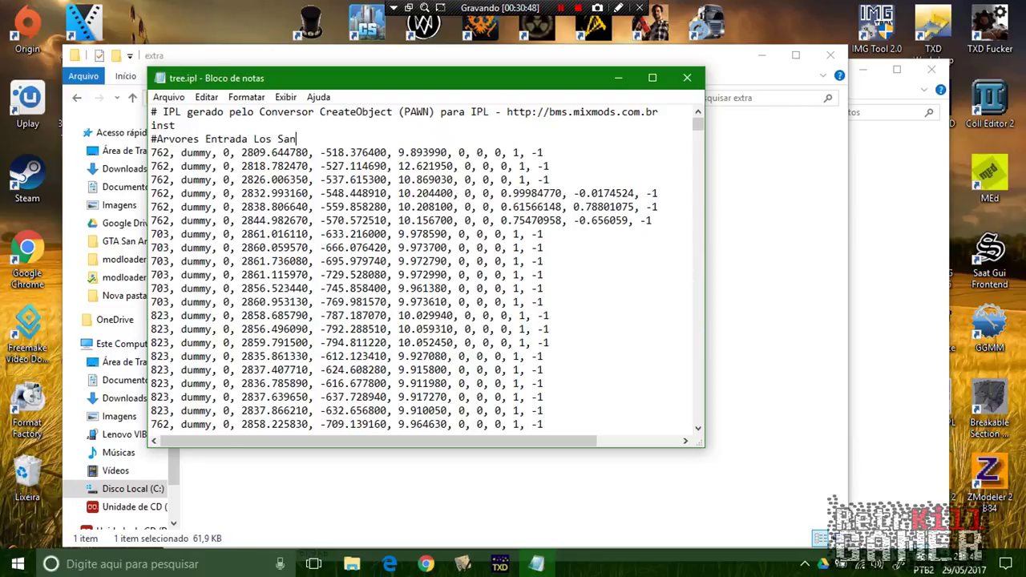
pyautogui.scroll(-5, 215, 182)
pyautogui.scroll(-2, 219, 303)
pyautogui.moveTo(152, 289); pyautogui.dragTo(591, 244)
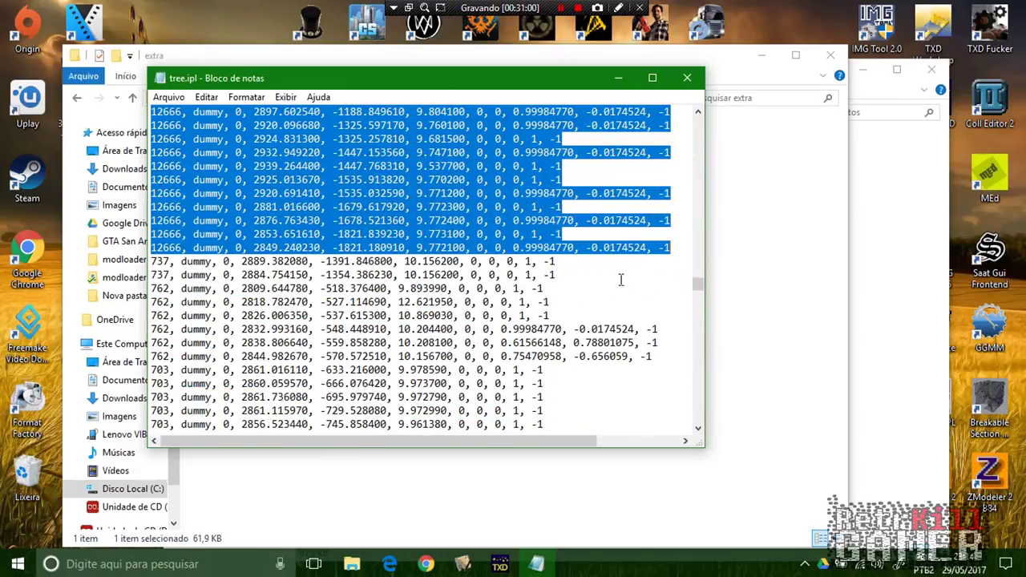
pyautogui.press('Delete')
# Step: Delete the remaining object lines after the second 708 group in tree.ipl, keeping the closing end line
pyautogui.scroll(1, 422, 227)
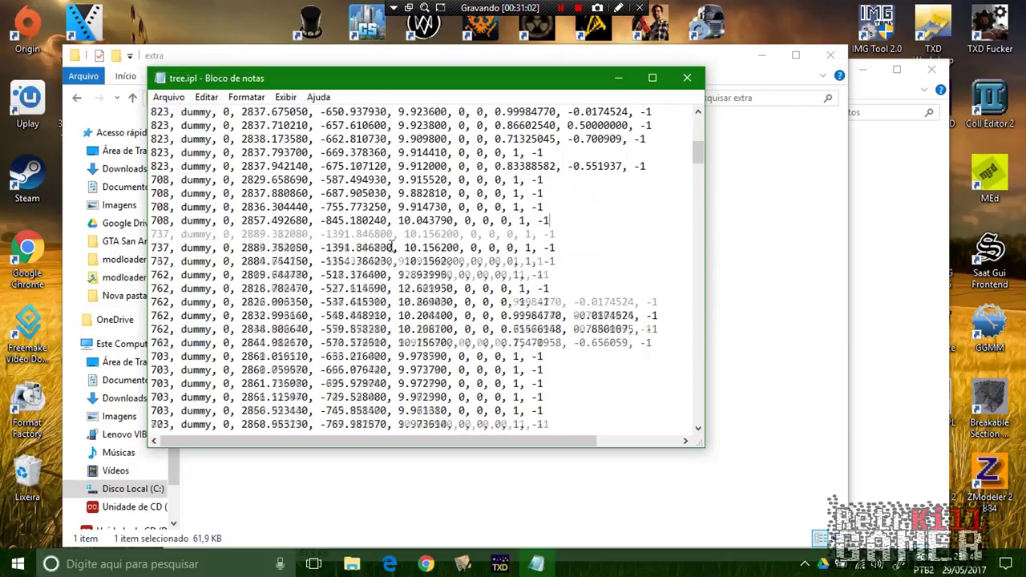
pyautogui.scroll(-5, 360, 257)
pyautogui.scroll(-5, 238, 261)
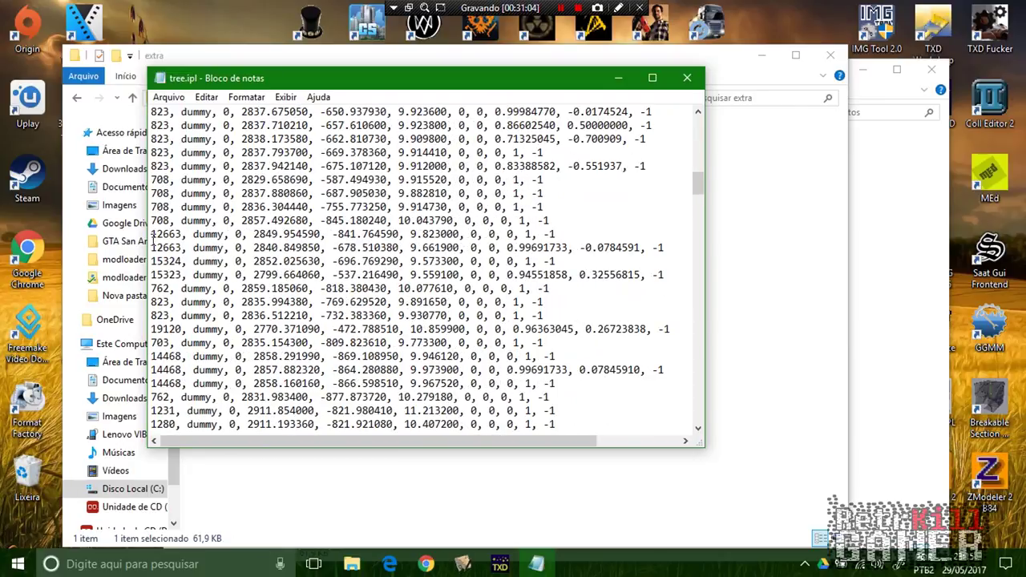
pyautogui.scroll(10, 152, 235)
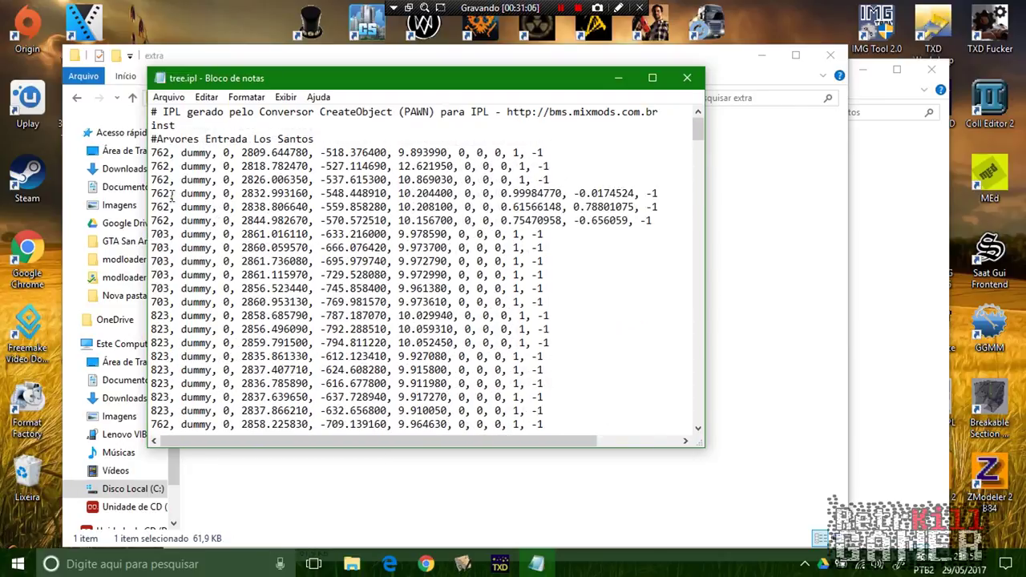
pyautogui.scroll(-10, 164, 198)
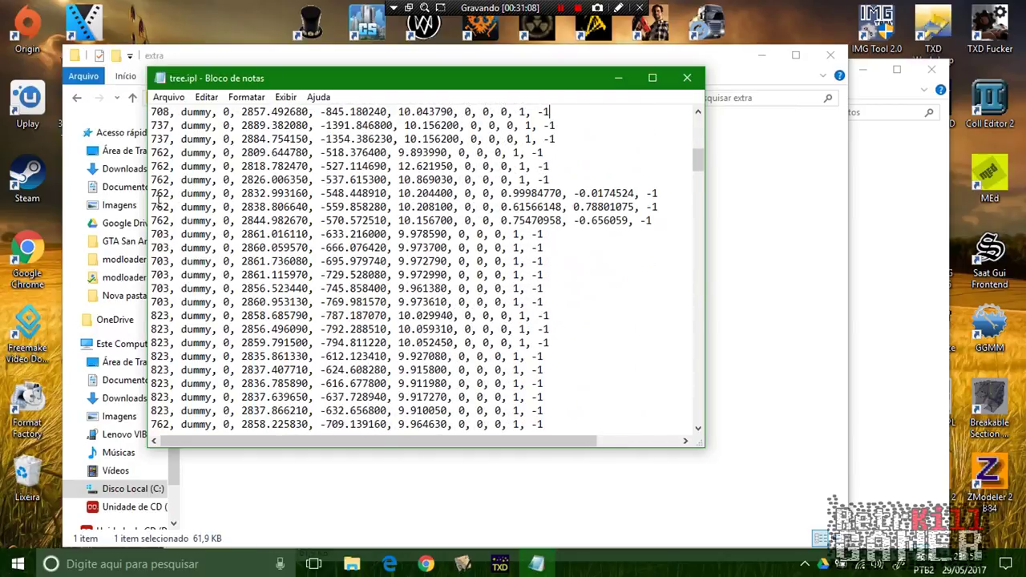
pyautogui.scroll(-7, 157, 200)
pyautogui.moveTo(152, 289); pyautogui.dragTo(388, 420)
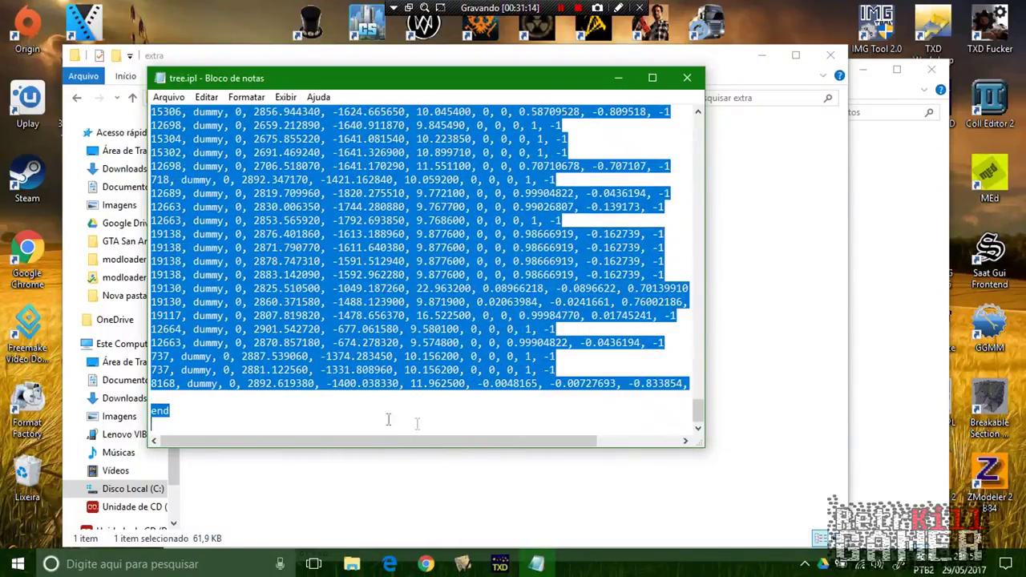
pyautogui.press('Delete')
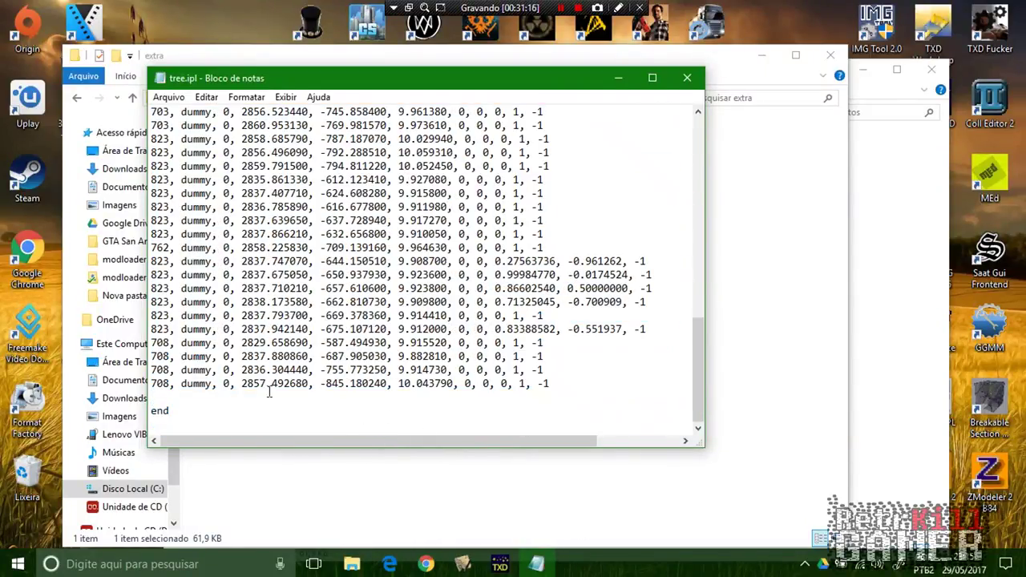
pyautogui.press('BackSpace')
# Step: Save the trimmed tree.ipl, close it and refresh the extra folder
pyautogui.scroll(15, 332, 335)
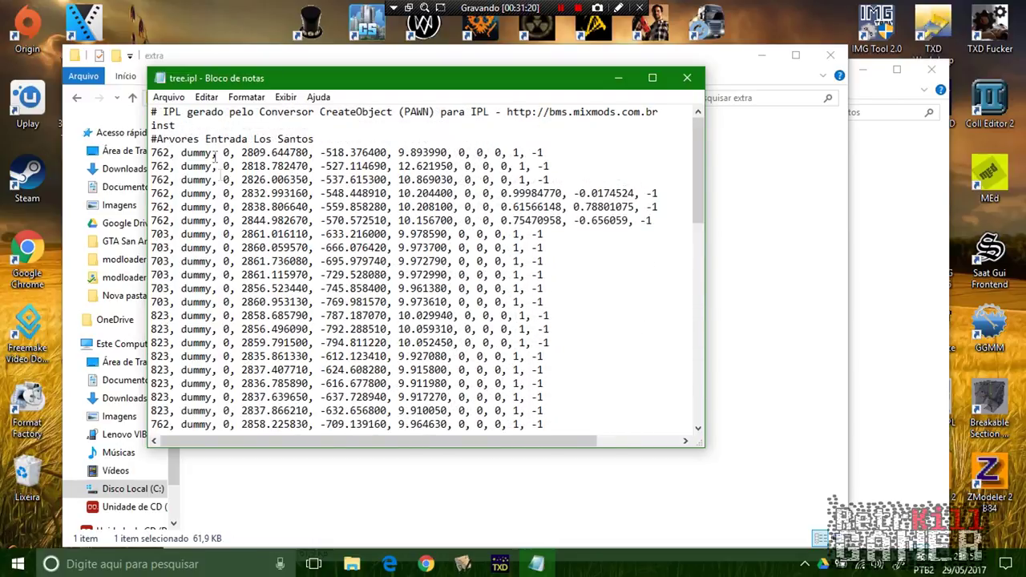
pyautogui.click(165, 97)
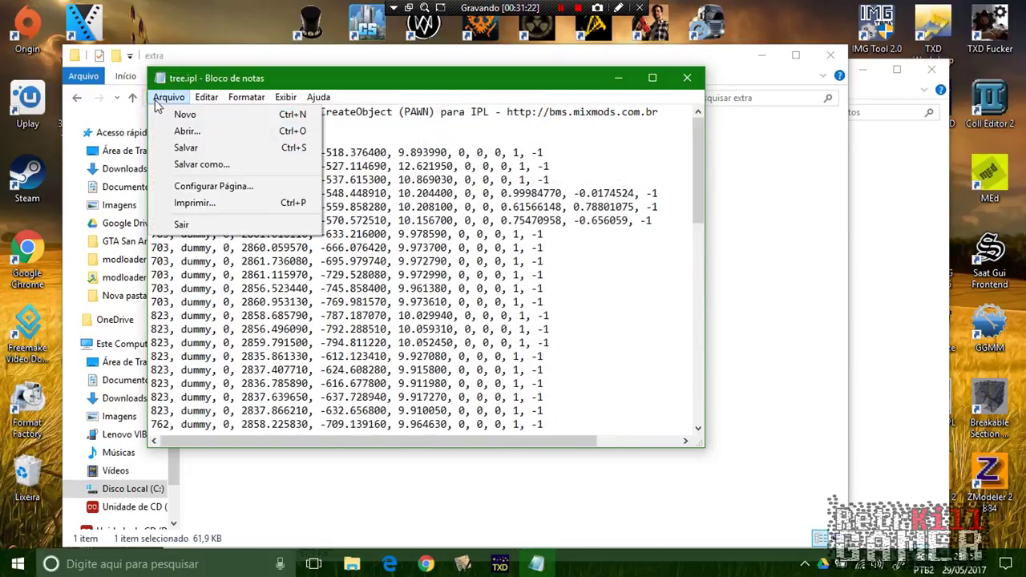
pyautogui.click(181, 149)
pyautogui.click(687, 78)
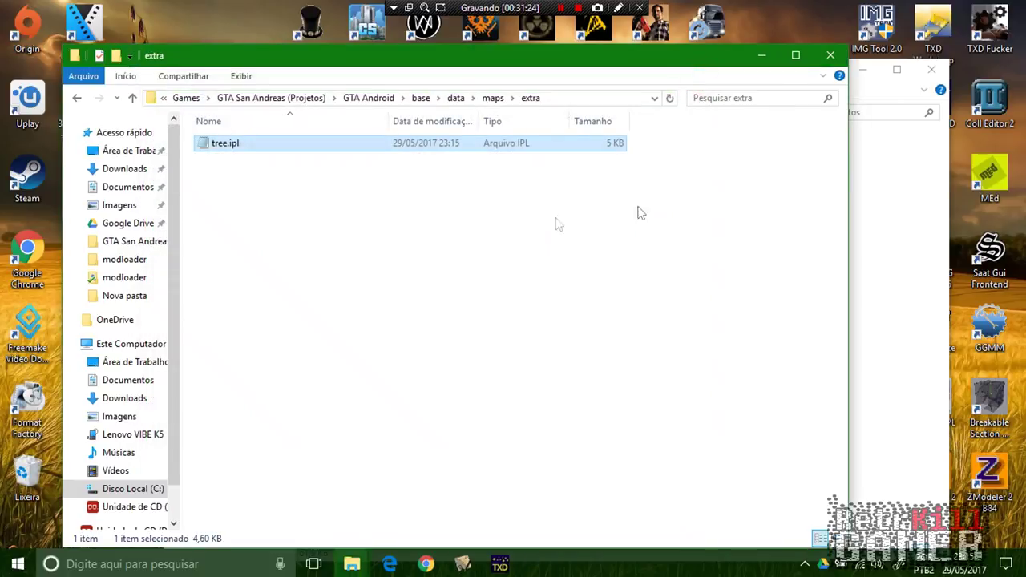
pyautogui.rightClick(358, 246)
pyautogui.click(401, 291)
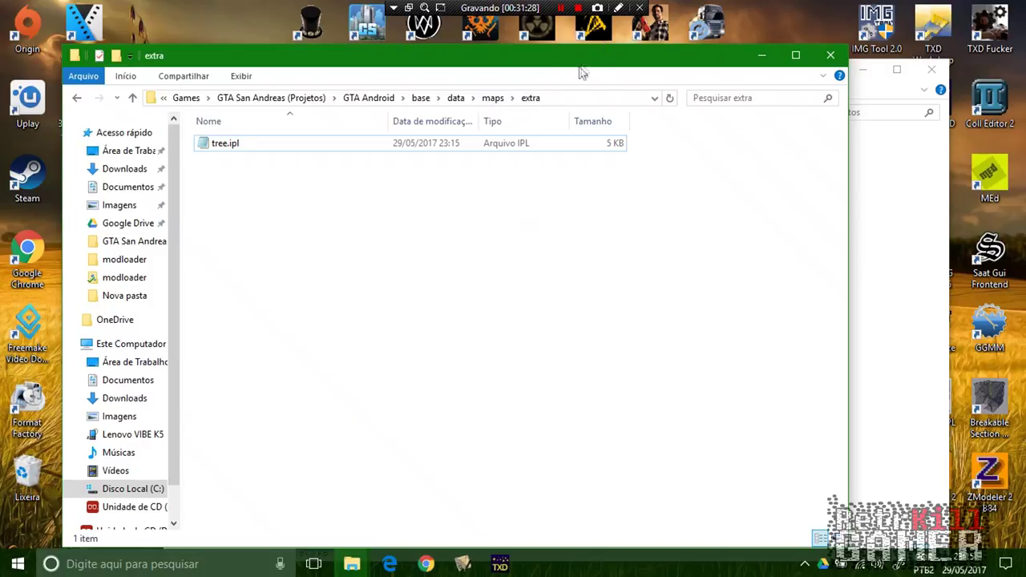
# Step: Return to base's data folder, copy the maps folder and bring the santos folder window forward
pyautogui.click(457, 99)
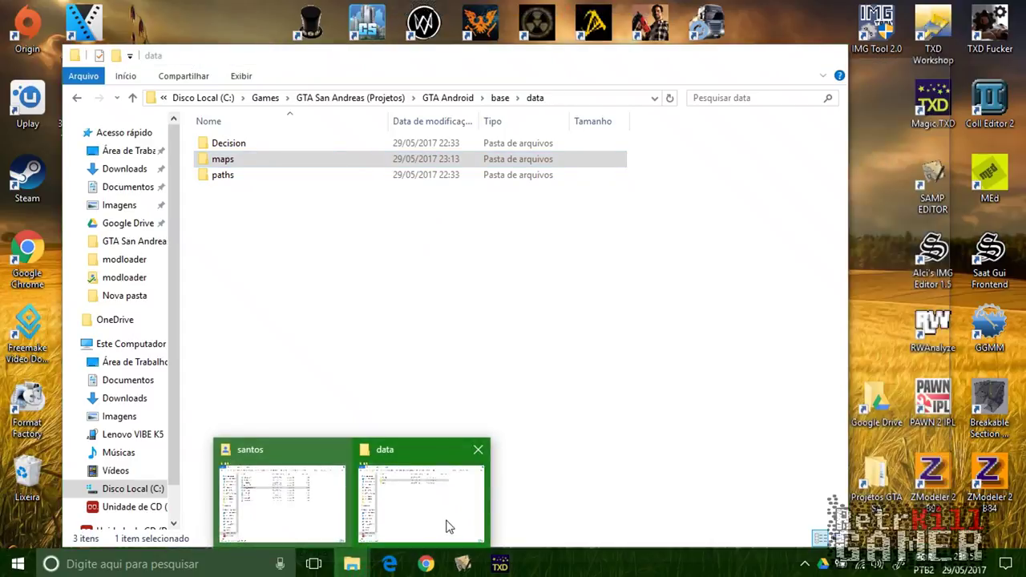
pyautogui.moveTo(352, 563)
pyautogui.click(252, 508)
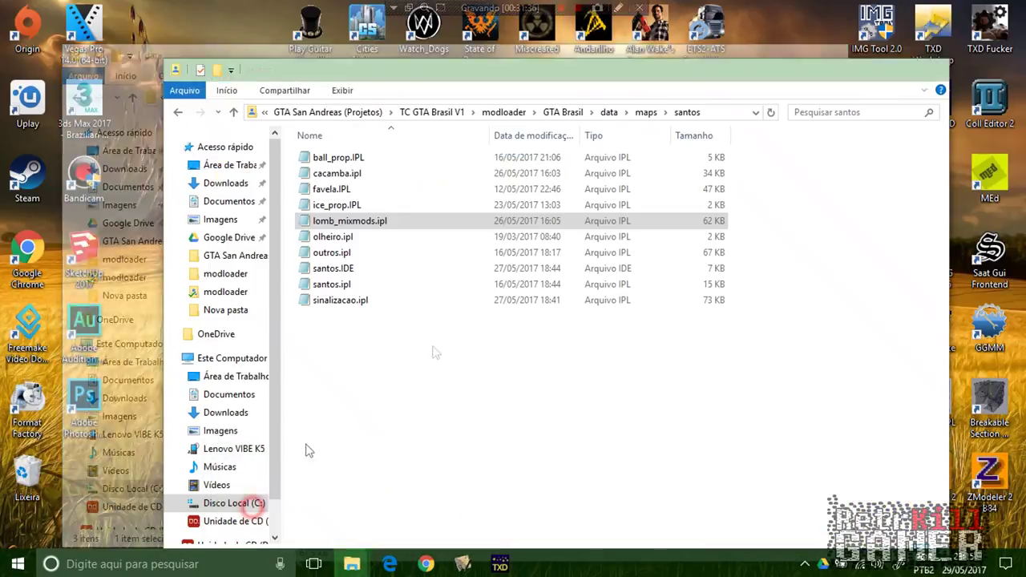
pyautogui.click(412, 113)
pyautogui.click(233, 503)
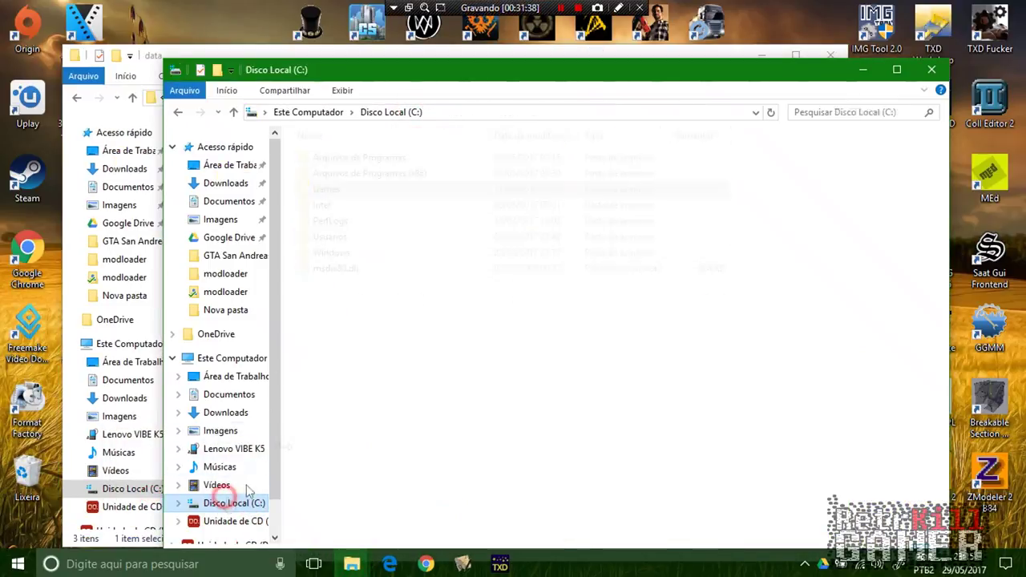
pyautogui.click(343, 190)
pyautogui.doubleClick(344, 190)
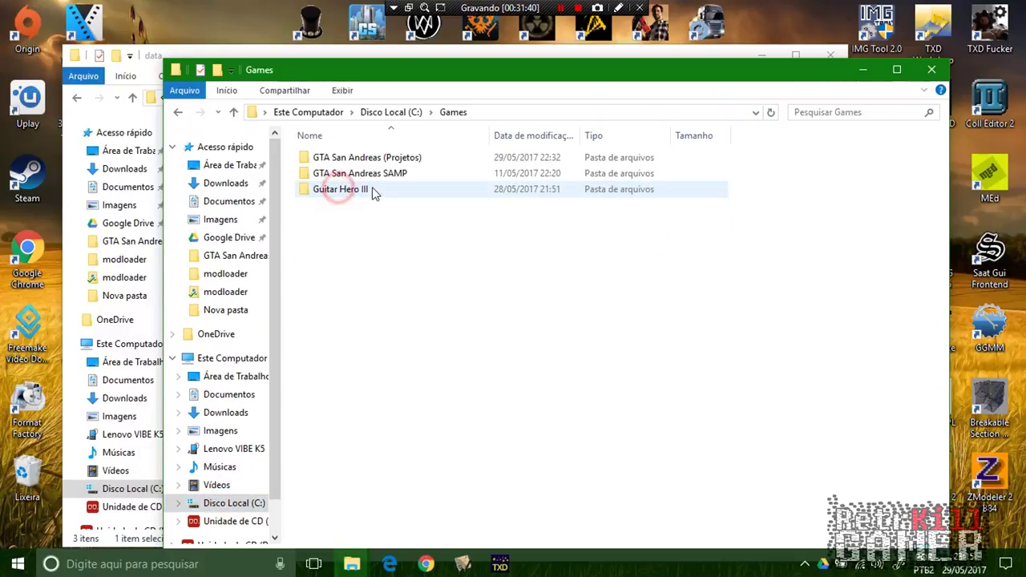
# Step: On the Lenovo VIBE K5's SD card, open Android/data/com.rockstargames.gtasa/files/data
pyautogui.click(233, 449)
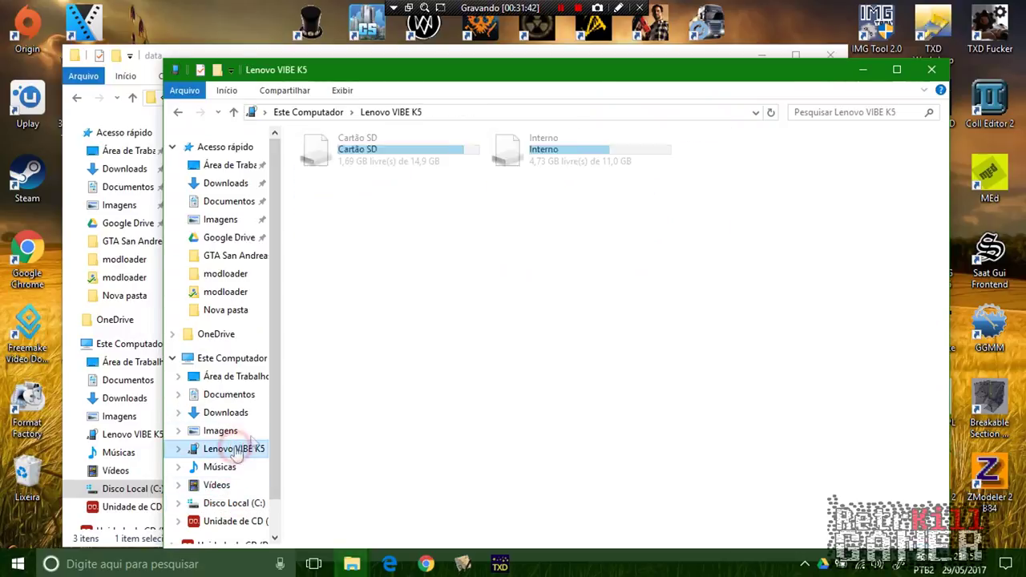
pyautogui.doubleClick(409, 160)
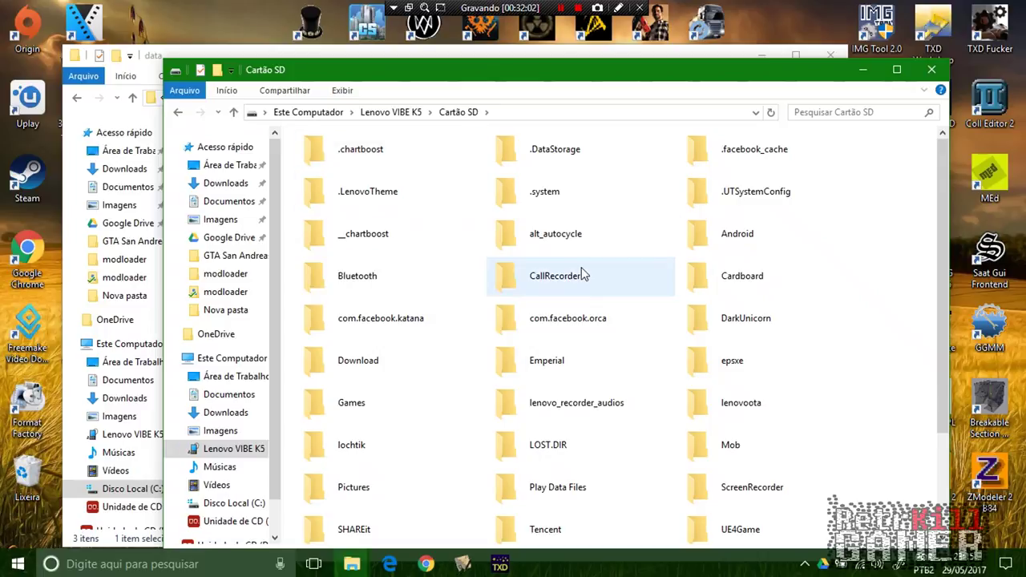
pyautogui.doubleClick(689, 237)
pyautogui.doubleClick(342, 159)
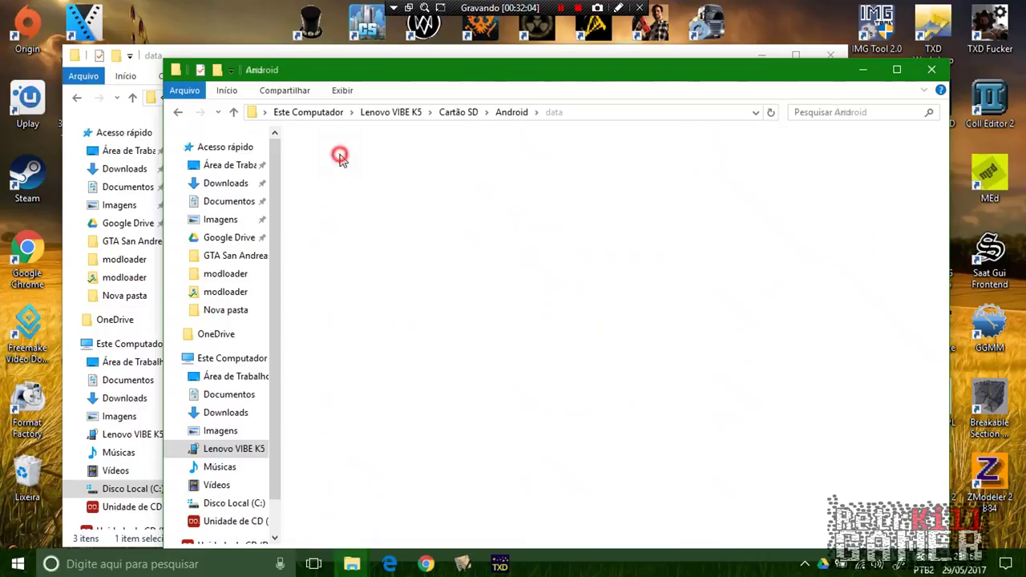
pyautogui.scroll(-1, 772, 332)
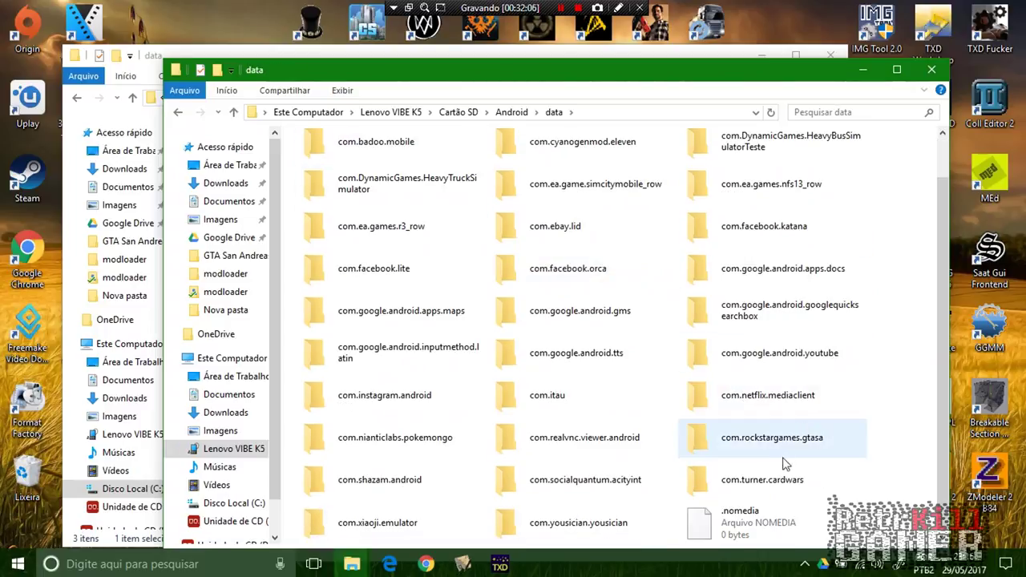
pyautogui.doubleClick(775, 431)
pyautogui.doubleClick(341, 150)
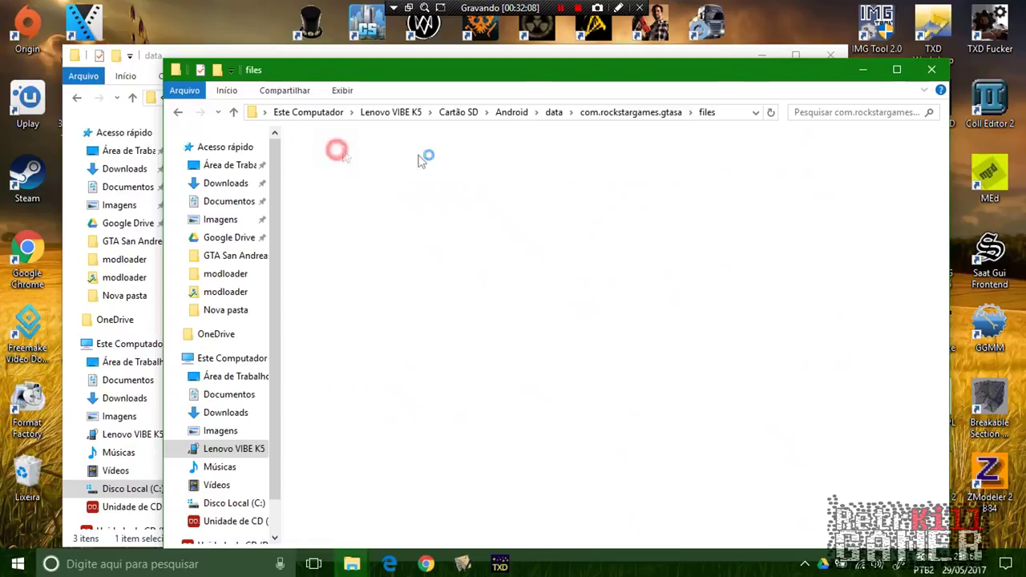
pyautogui.doubleClick(352, 150)
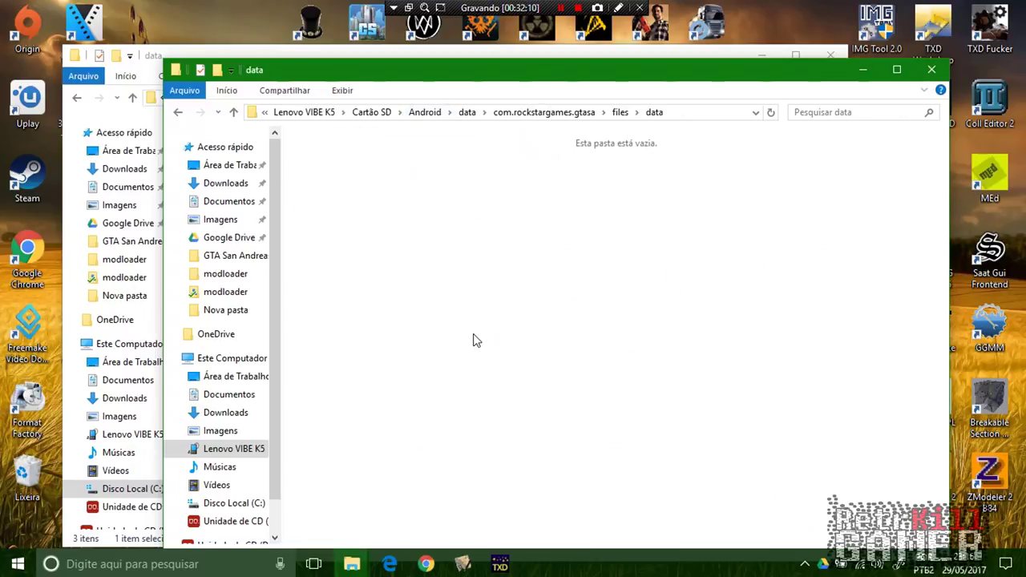
pyautogui.hotkey('ctrl', 'v')
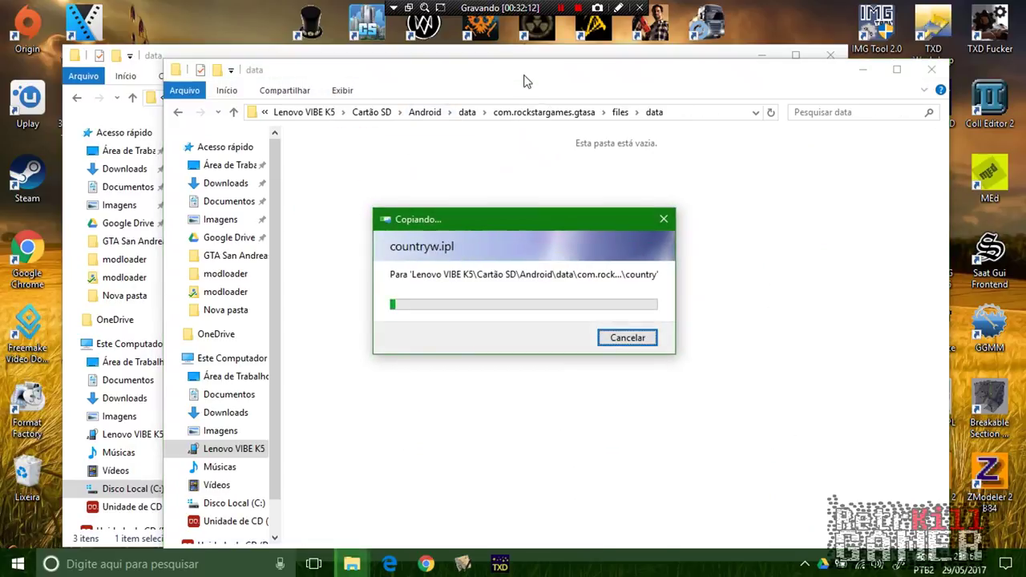
pyautogui.click(615, 337)
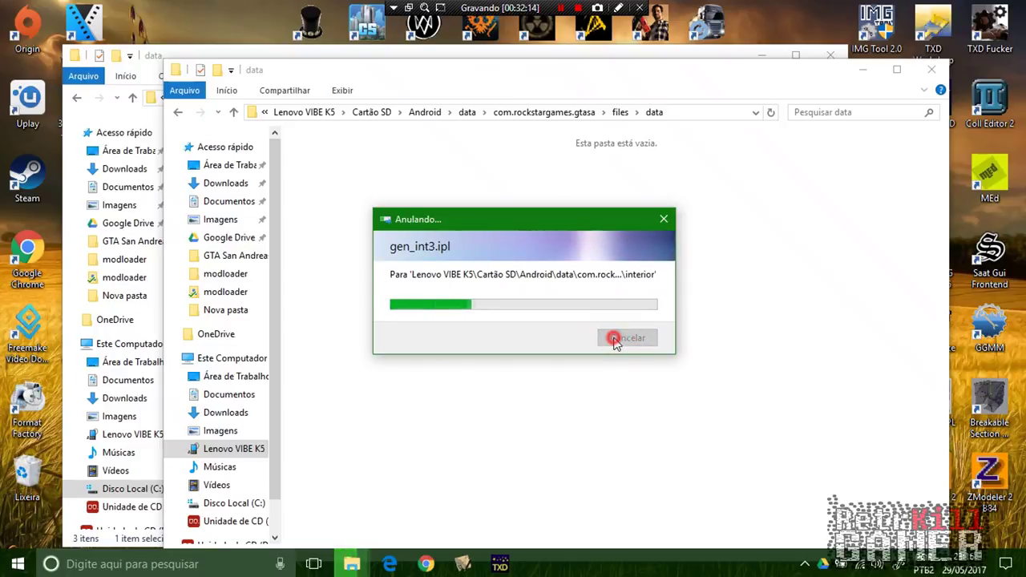
pyautogui.click(355, 154)
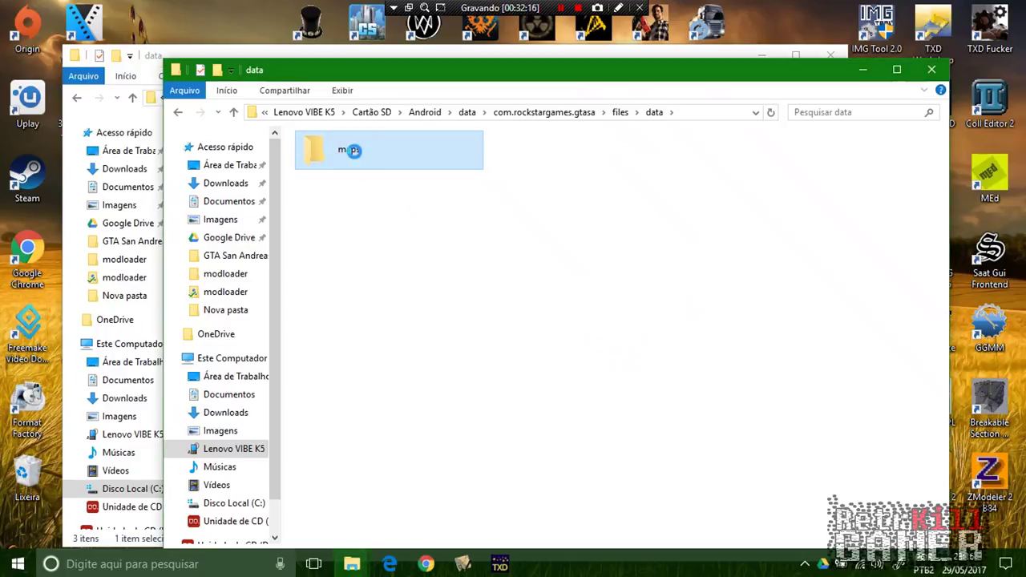
pyautogui.press('Delete')
pyautogui.click(630, 279)
# Step: Create a new folder named maps in the phone's files/data folder and open it
pyautogui.rightClick(348, 194)
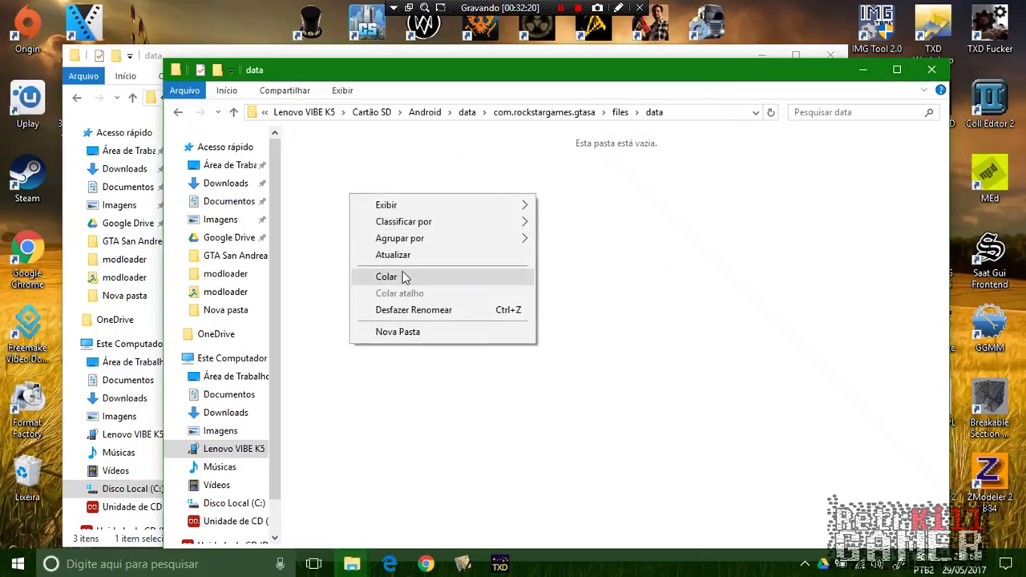
pyautogui.rightClick(319, 271)
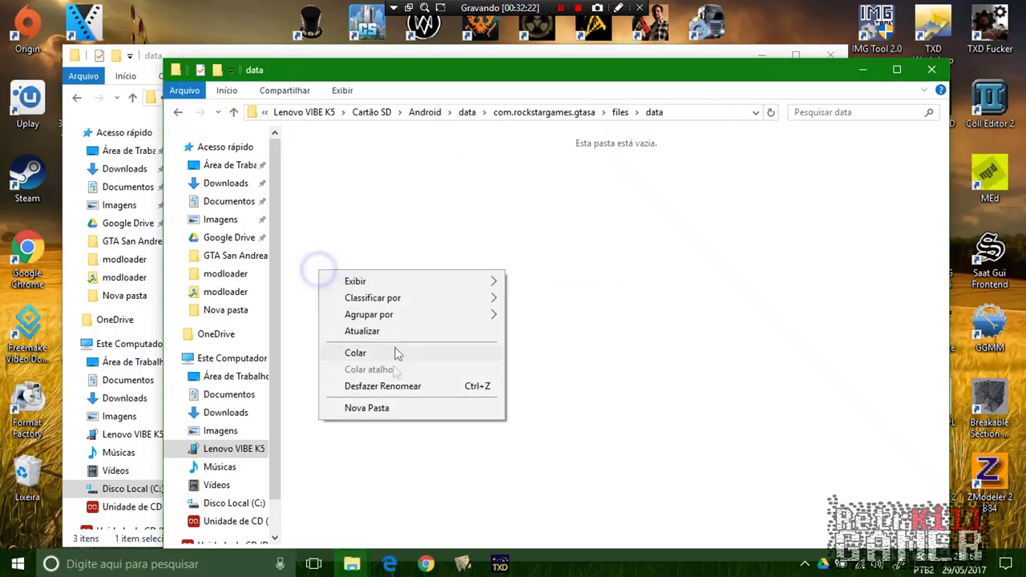
pyautogui.click(380, 417)
pyautogui.write('maps')
pyautogui.press('Return')
pyautogui.press('Return')
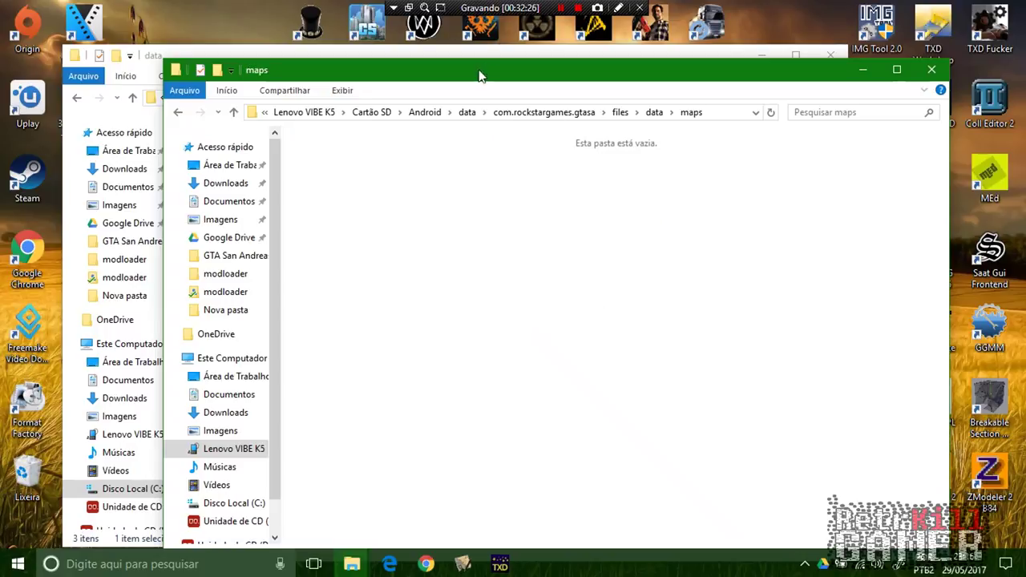
# Step: Move the phone window aside and copy the extra folder from base's data/maps into the phone's maps folder
pyautogui.moveTo(478, 76); pyautogui.dragTo(648, 48)
pyautogui.doubleClick(229, 158)
pyautogui.click(232, 158)
pyautogui.click(917, 280)
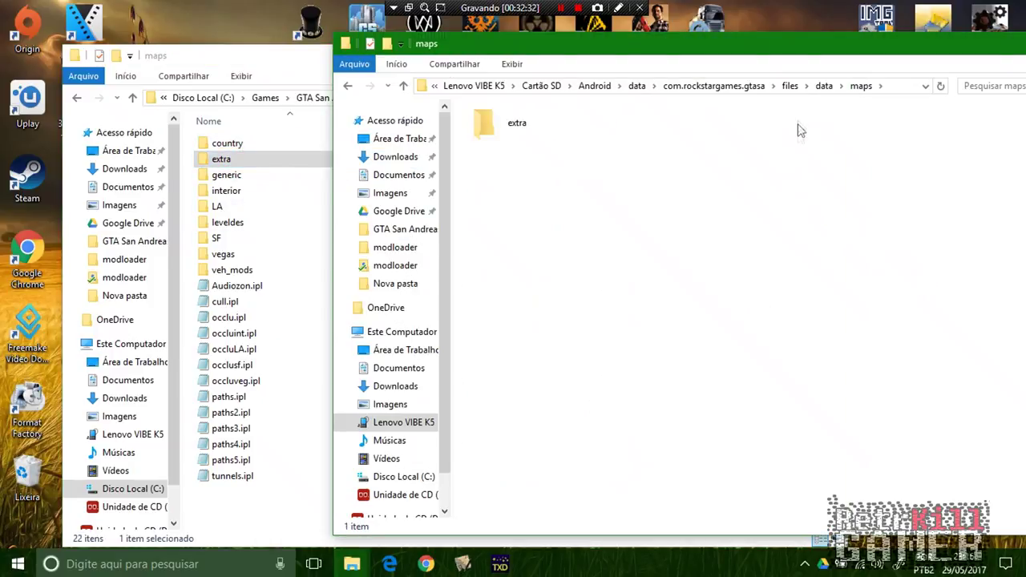
# Step: Copy gta.dat from GTA Android's patch/data folder into the phone's files/data folder
pyautogui.click(824, 86)
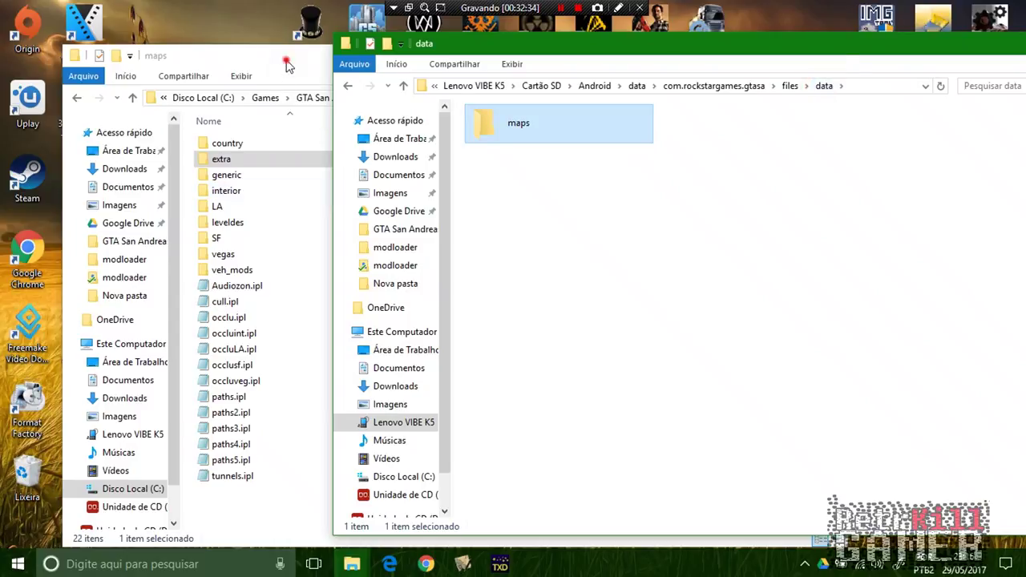
pyautogui.hotkey('alt', 'Tab')
pyautogui.click(535, 98)
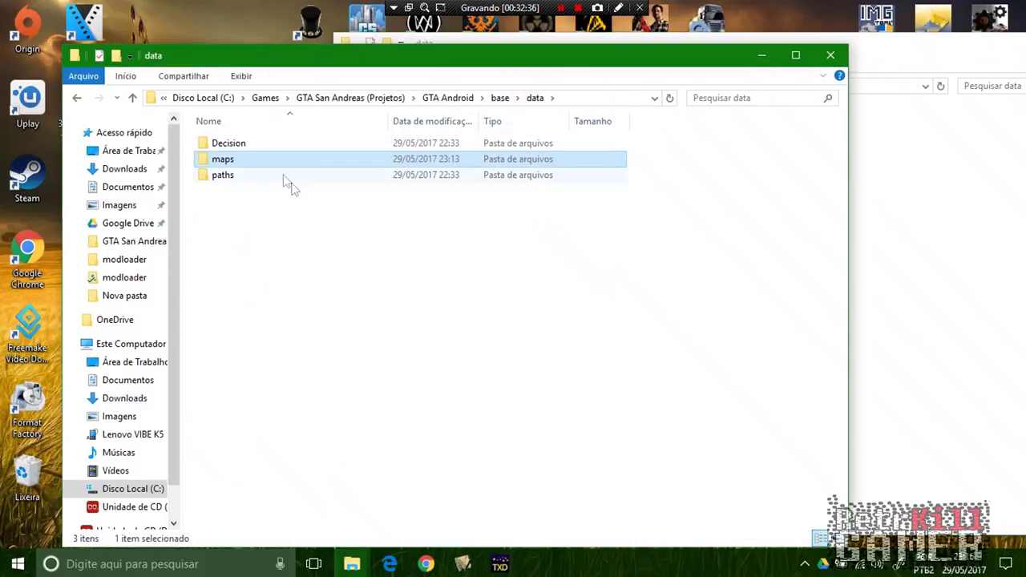
pyautogui.click(500, 97)
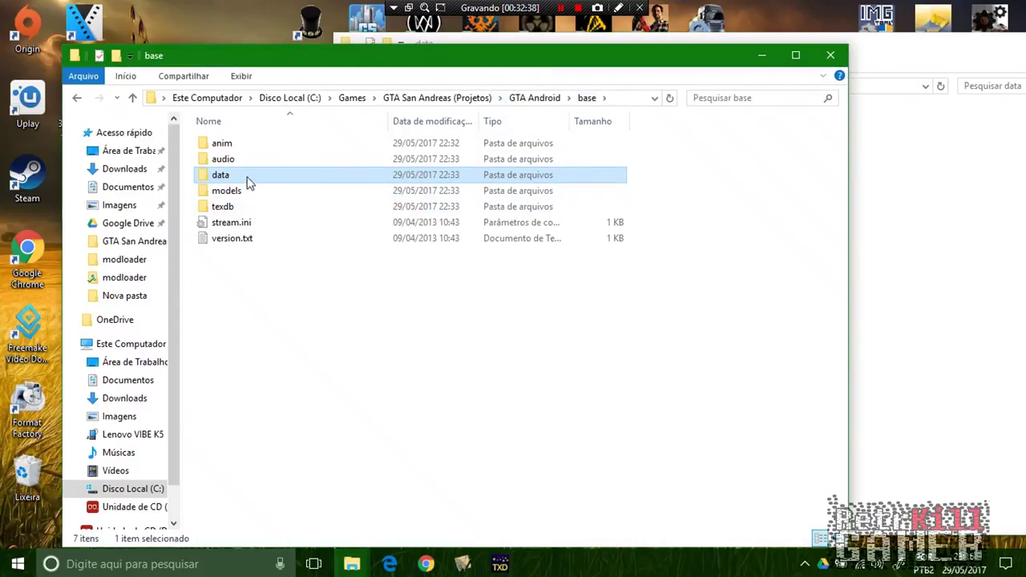
pyautogui.click(547, 98)
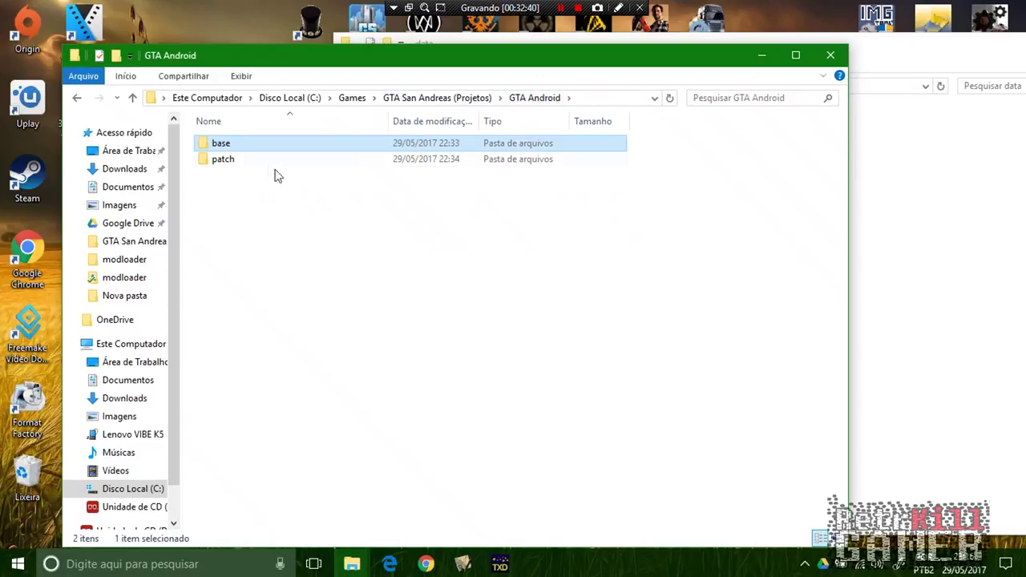
pyautogui.doubleClick(268, 161)
pyautogui.doubleClick(238, 157)
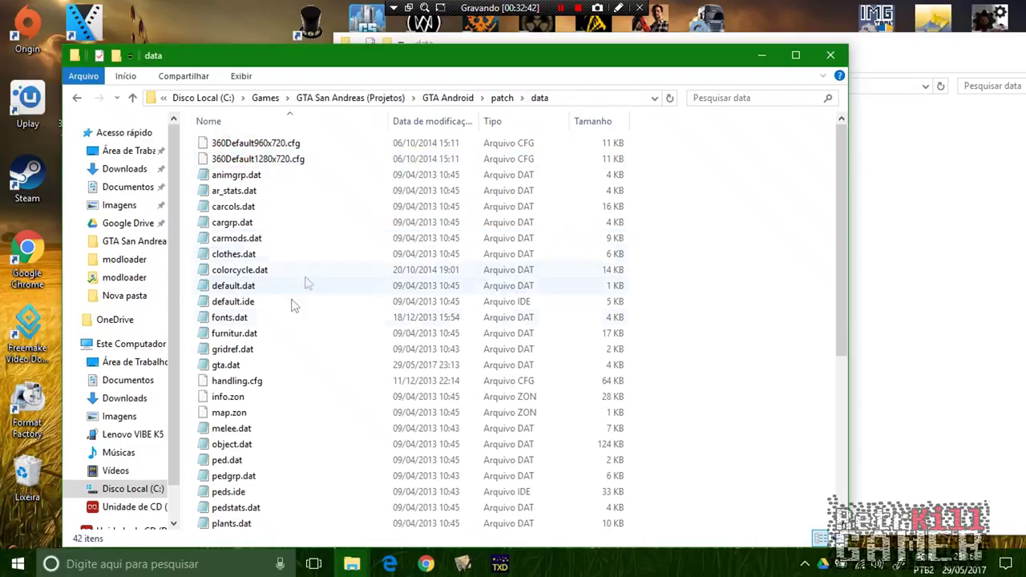
pyautogui.click(888, 279)
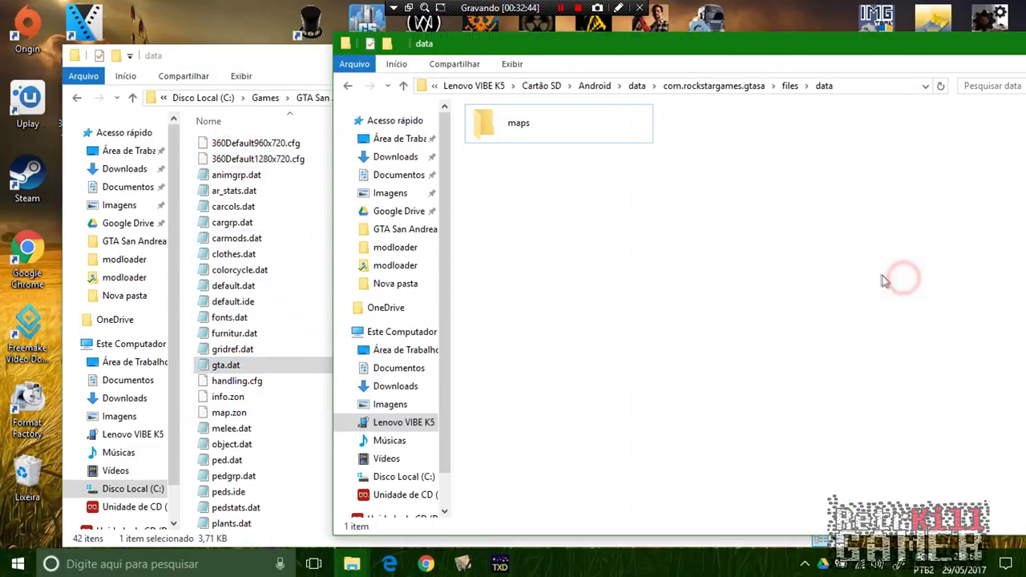
pyautogui.hotkey('ctrl', 'v')
# Step: Copy gta3.img from GTA Android's patch/texdb folder into the phone's files/texdb folder
pyautogui.click(788, 85)
pyautogui.doubleClick(706, 125)
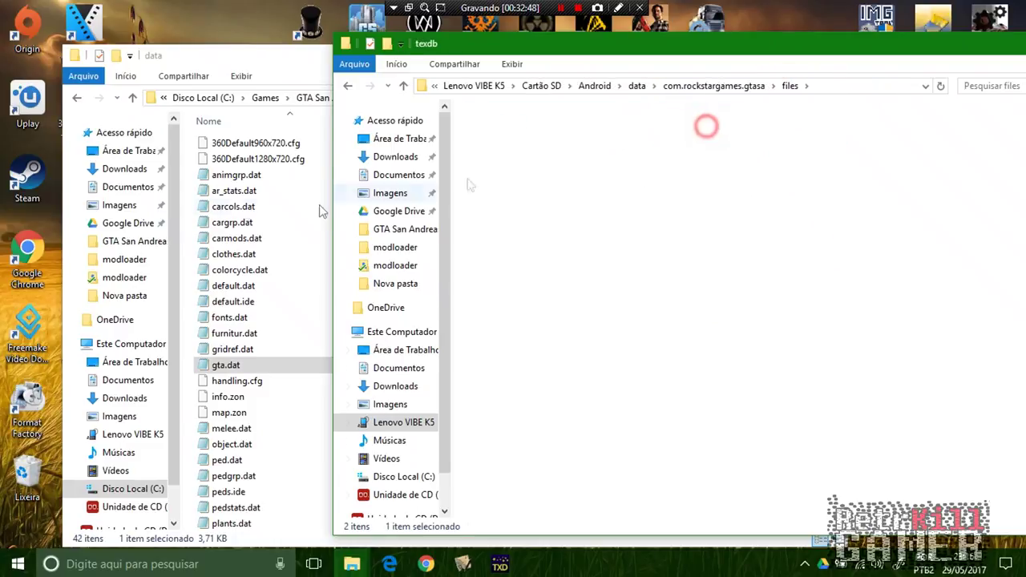
pyautogui.click(273, 56)
pyautogui.click(503, 98)
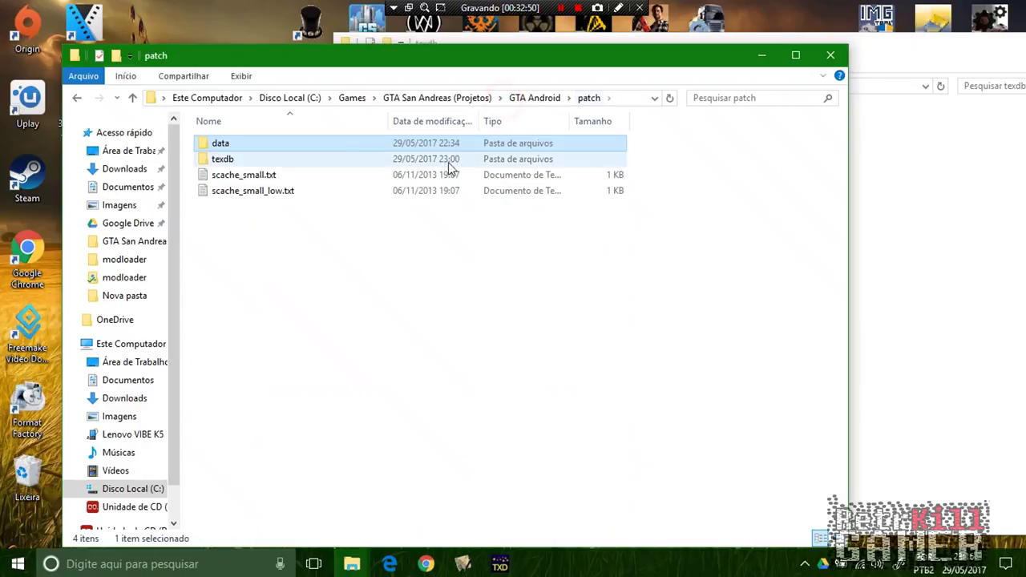
pyautogui.moveTo(484, 61); pyautogui.dragTo(440, 219)
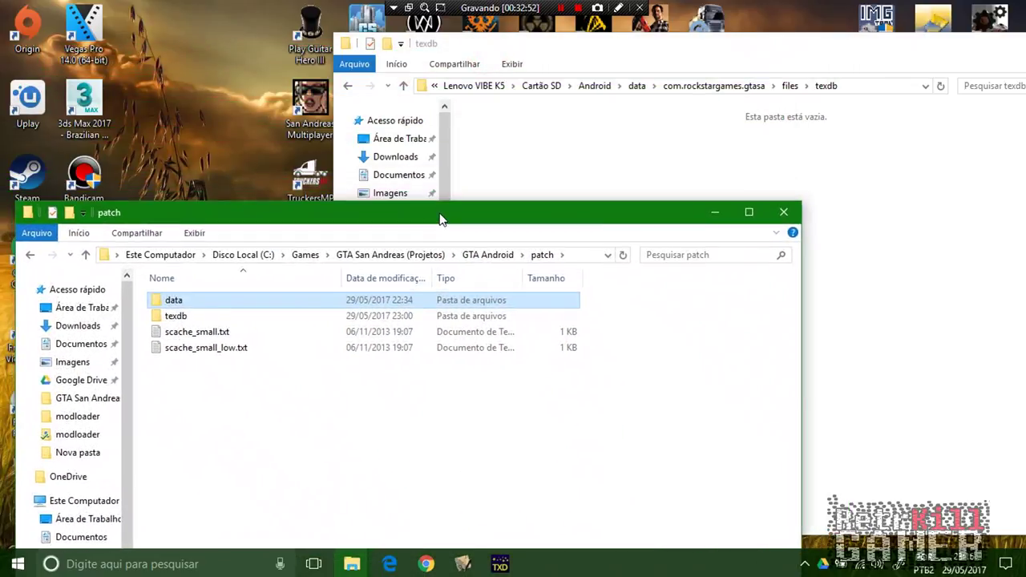
pyautogui.doubleClick(197, 317)
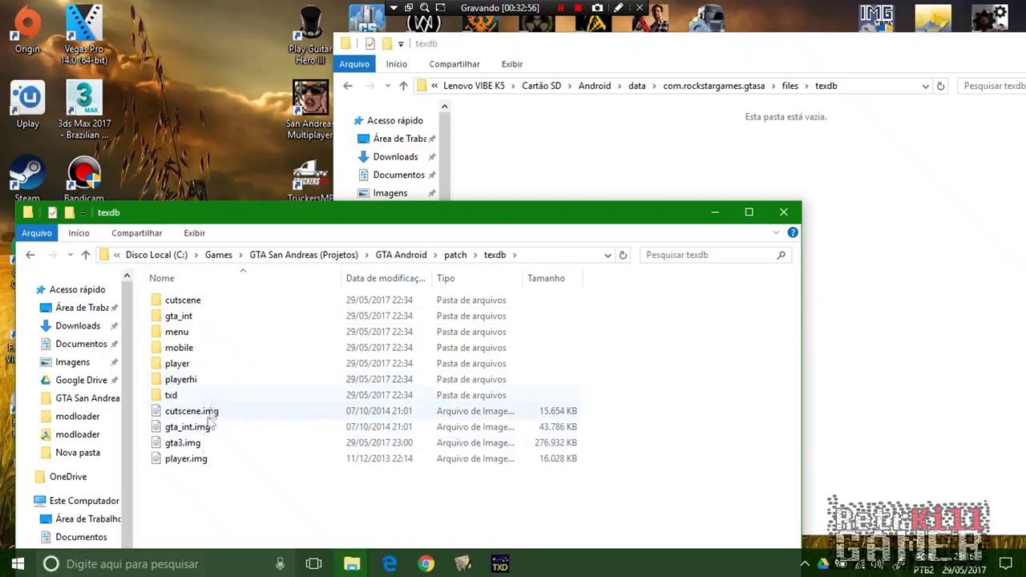
pyautogui.click(193, 447)
pyautogui.click(906, 315)
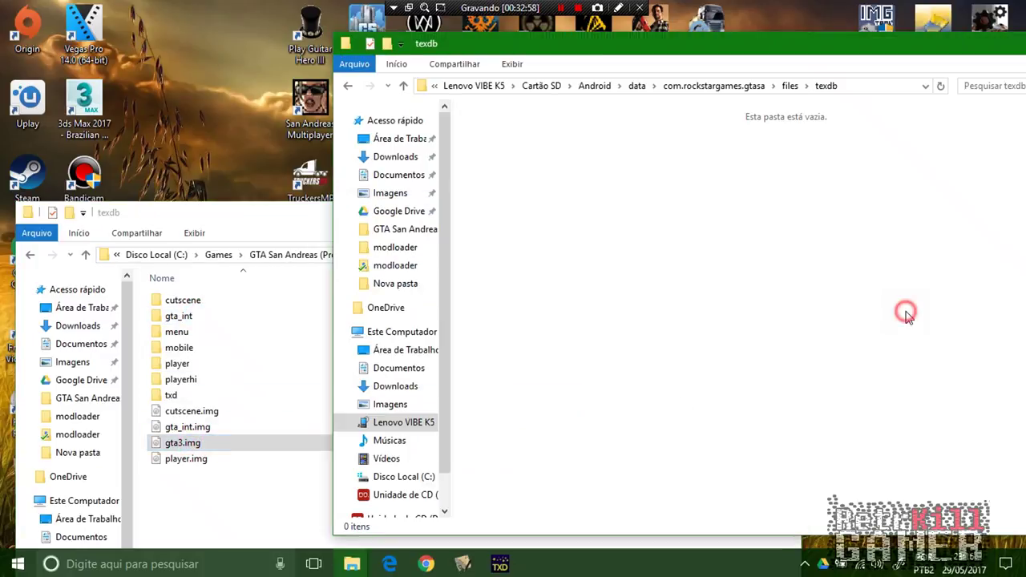
pyautogui.hotkey('ctrl', 'v')
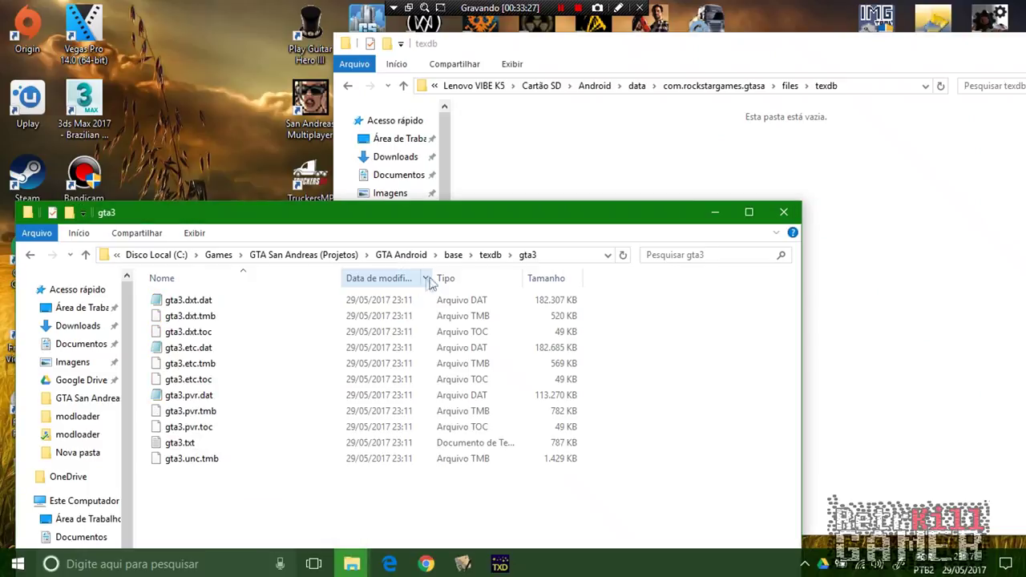
# Step: Copy the gta3 folder from GTA Android's base/texdb folder into the phone's files/texdb folder
pyautogui.click(490, 254)
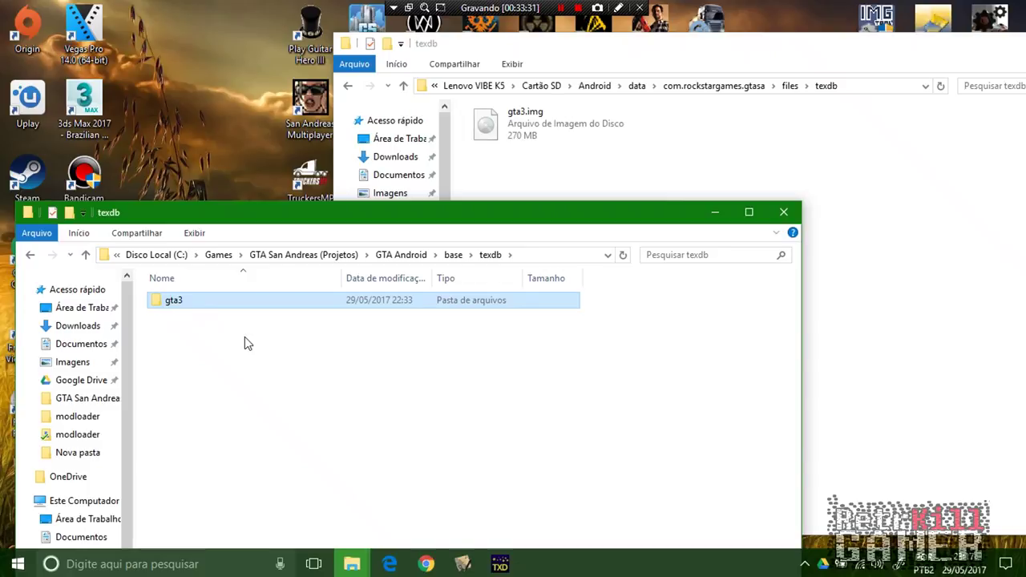
pyautogui.click(213, 377)
pyautogui.click(201, 302)
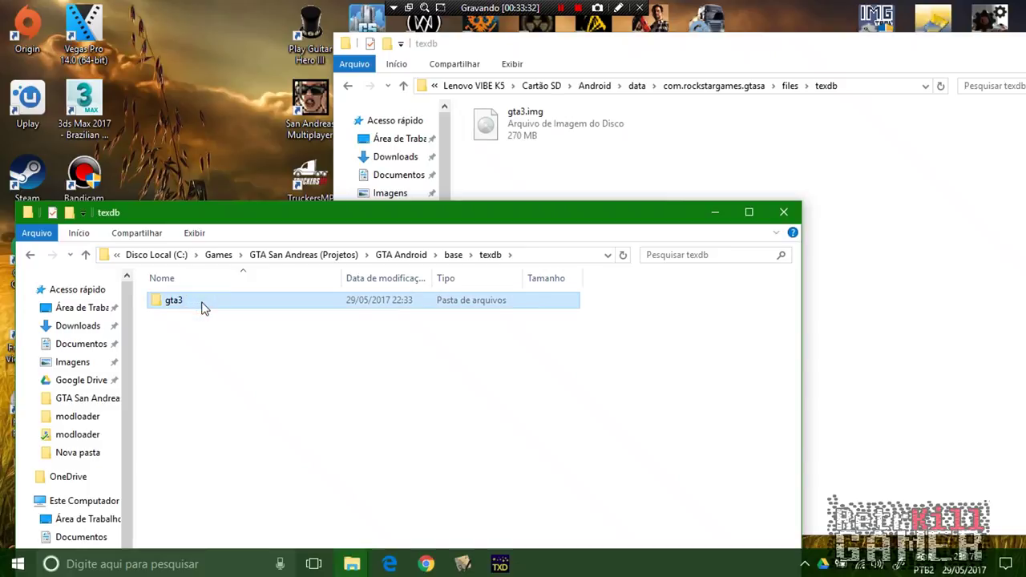
pyautogui.doubleClick(201, 302)
pyautogui.click(375, 298)
pyautogui.moveTo(489, 508); pyautogui.dragTo(307, 281)
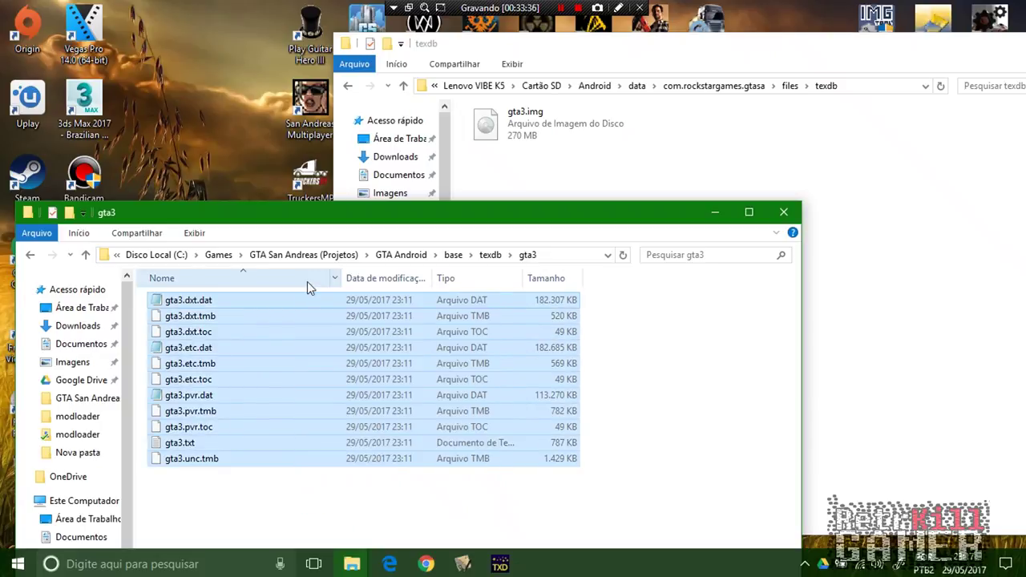
pyautogui.click(490, 256)
pyautogui.click(174, 302)
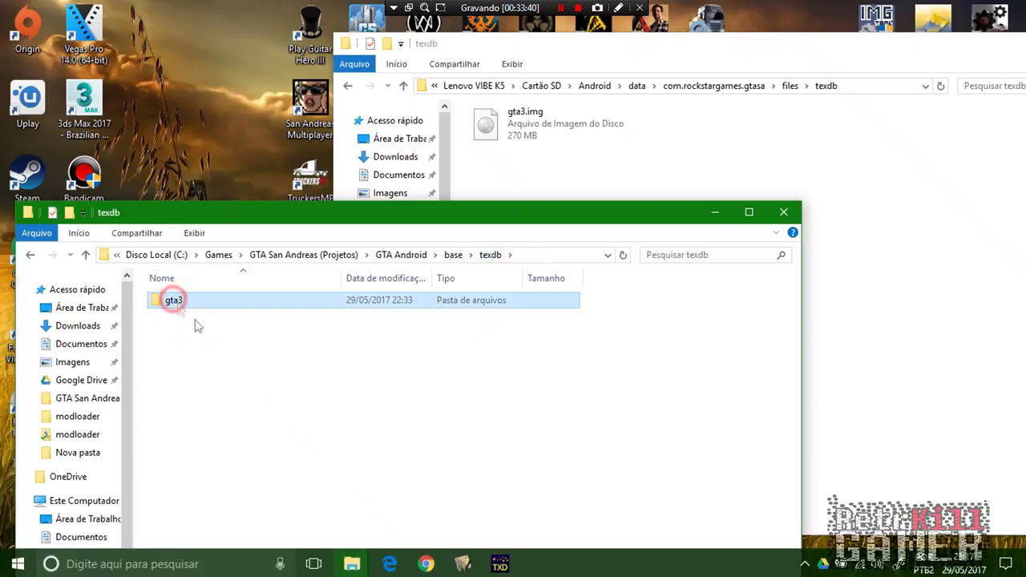
pyautogui.click(674, 180)
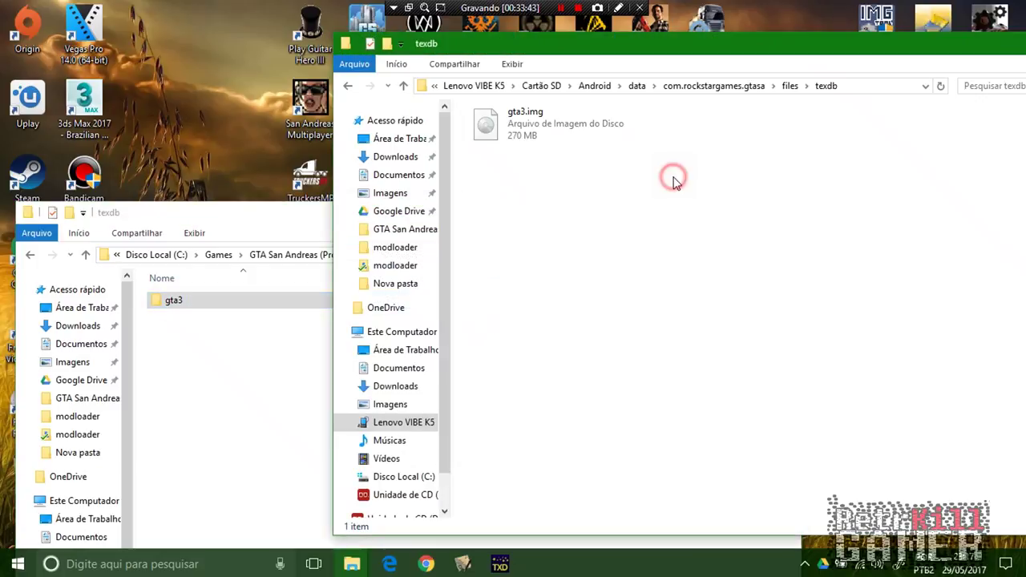
pyautogui.hotkey('ctrl', 'v')
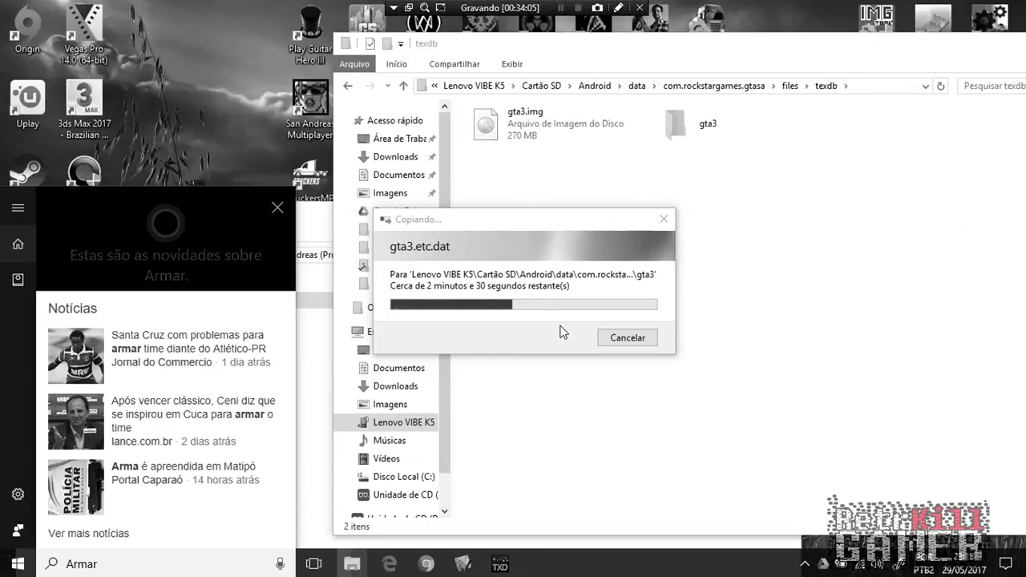
pyautogui.click(277, 207)
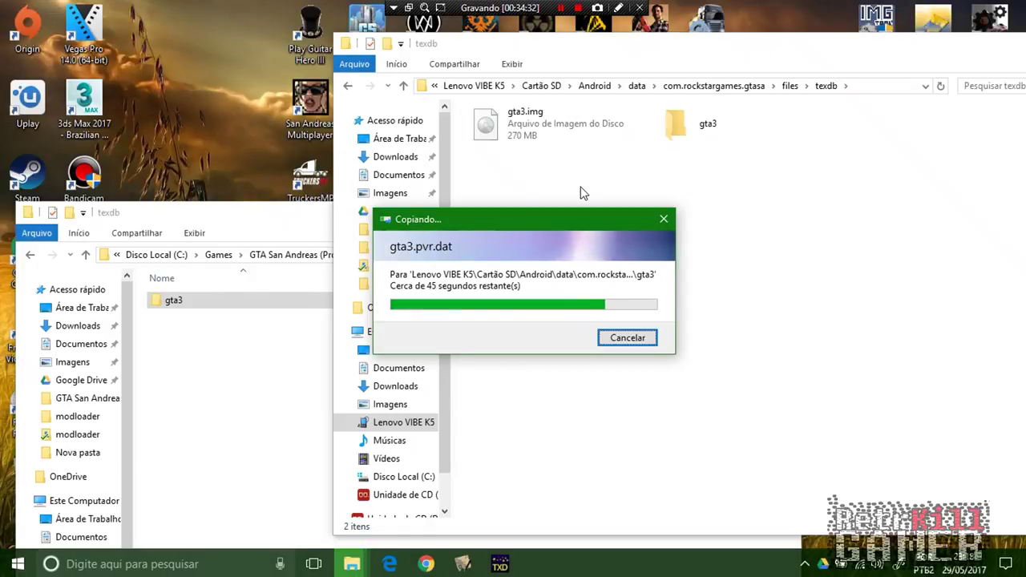
# Step: Close Map Construction and Magic.TXD, checking the mirrored phone in Chrome while the copy runs
pyautogui.moveTo(465, 566)
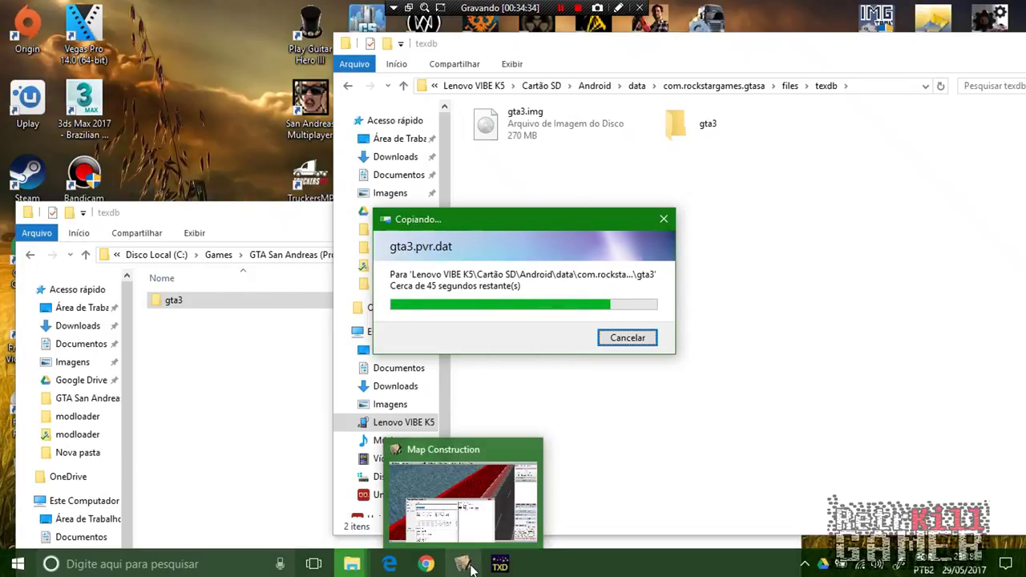
pyautogui.click(529, 449)
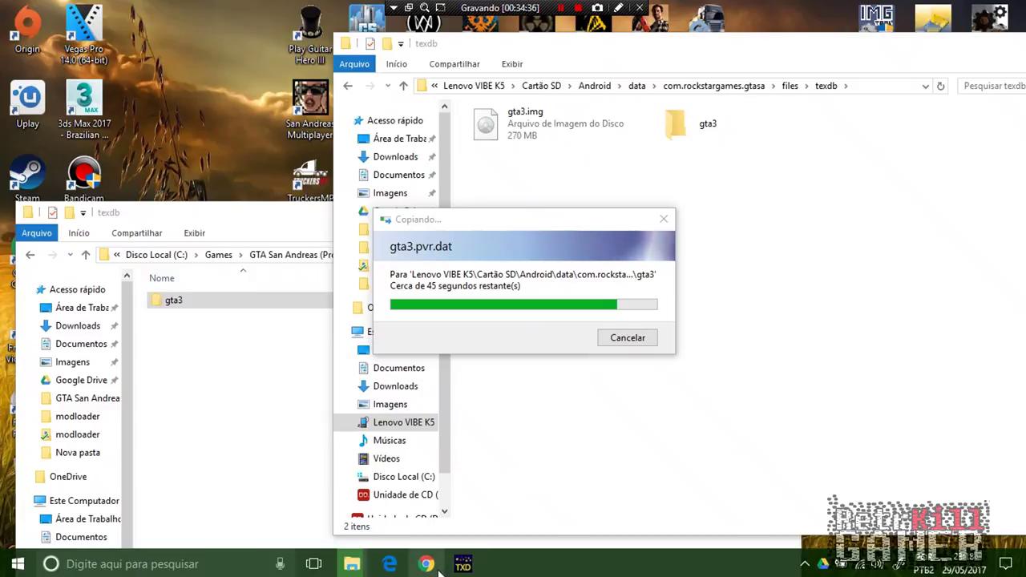
pyautogui.click(427, 565)
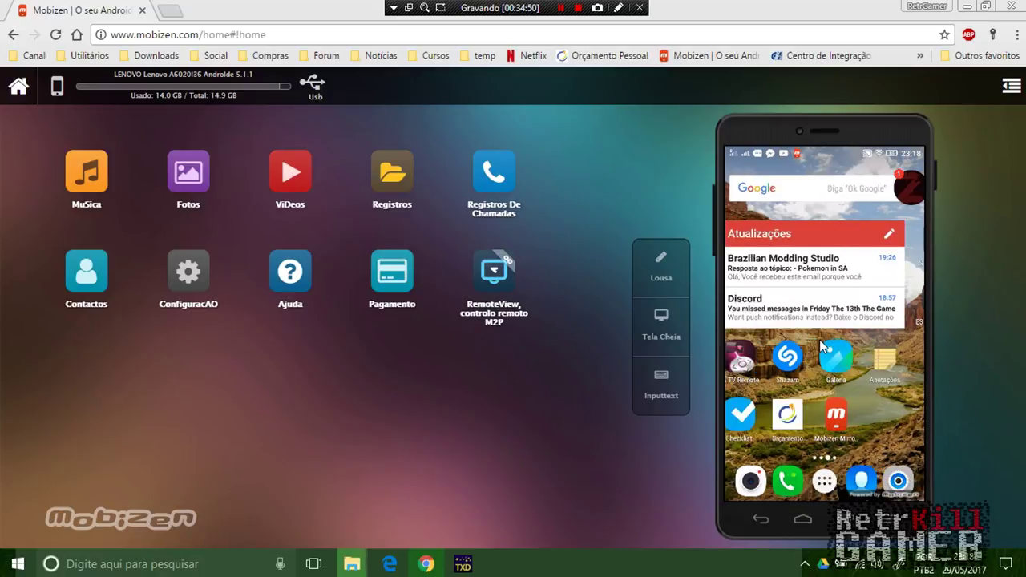
pyautogui.moveTo(462, 566)
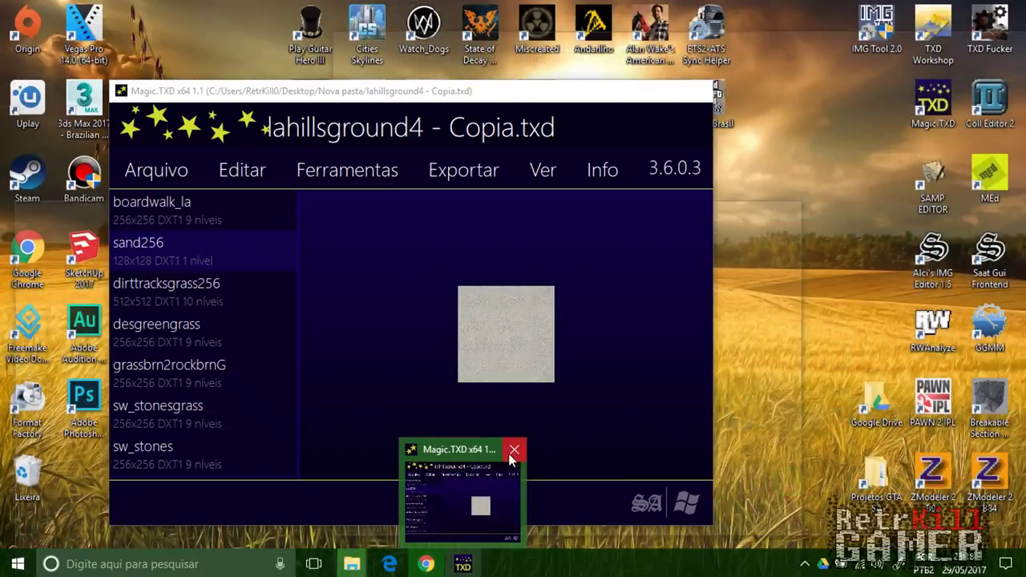
pyautogui.click(513, 451)
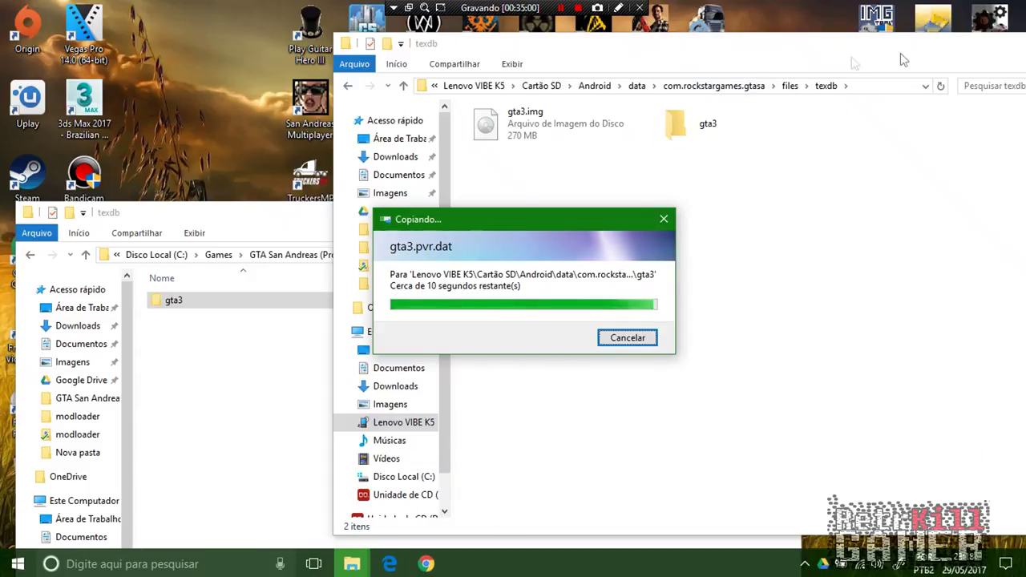
# Step: Close the computer's base/texdb window and minimize the phone's texdb window
pyautogui.moveTo(903, 56); pyautogui.dragTo(895, 52)
pyautogui.click(827, 44)
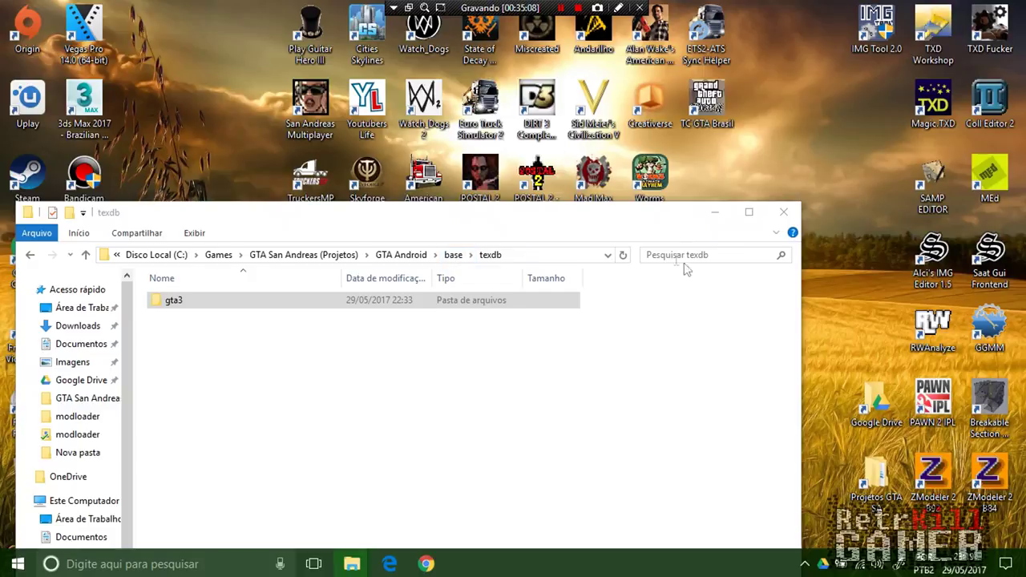
pyautogui.click(783, 212)
pyautogui.click(351, 565)
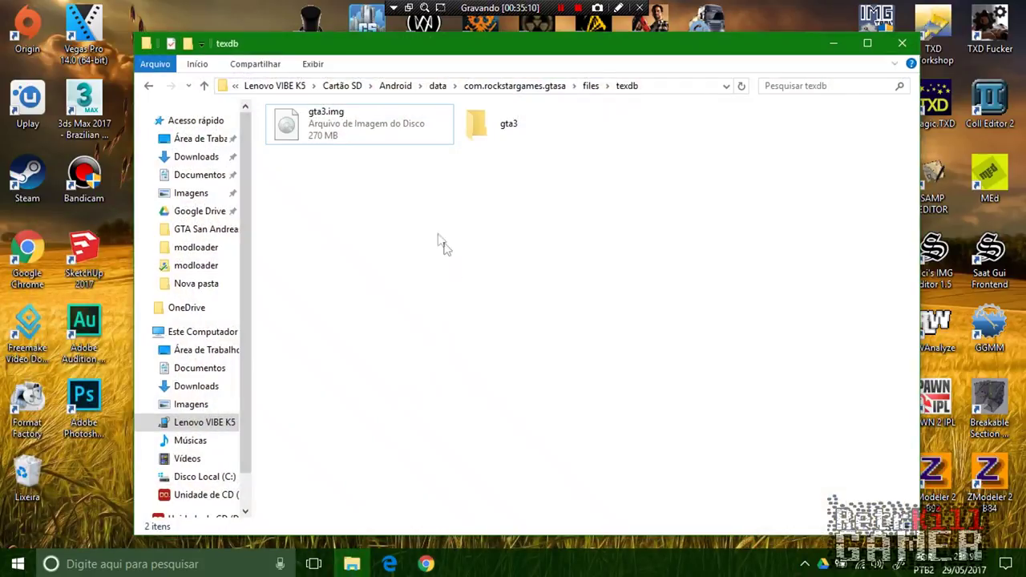
pyautogui.click(836, 47)
# Step: Refresh the desktop, switch to the Mobizen phone mirror in Chrome and open the app on the phone's home screen
pyautogui.rightClick(781, 161)
pyautogui.click(810, 206)
pyautogui.click(426, 564)
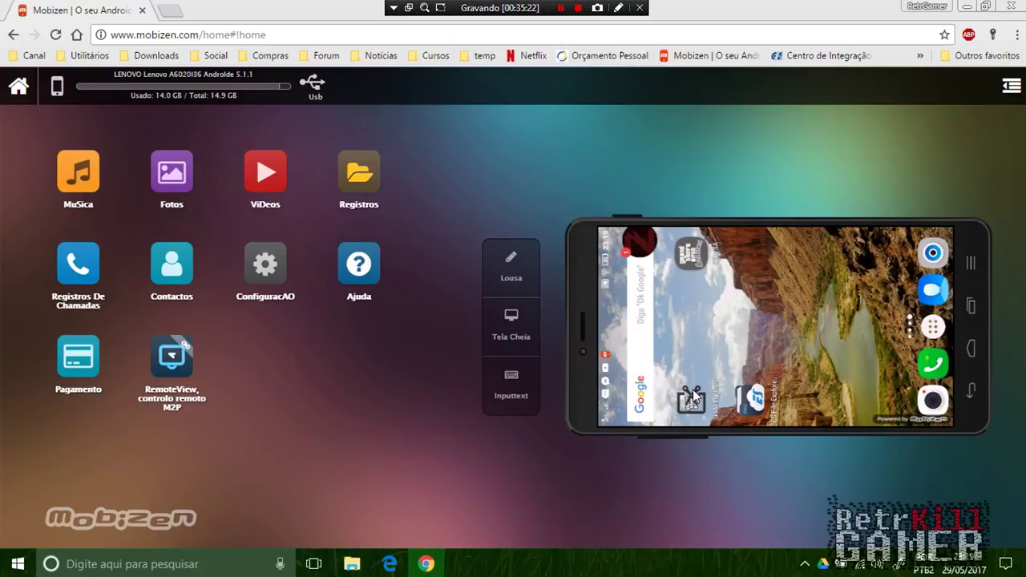
pyautogui.click(692, 390)
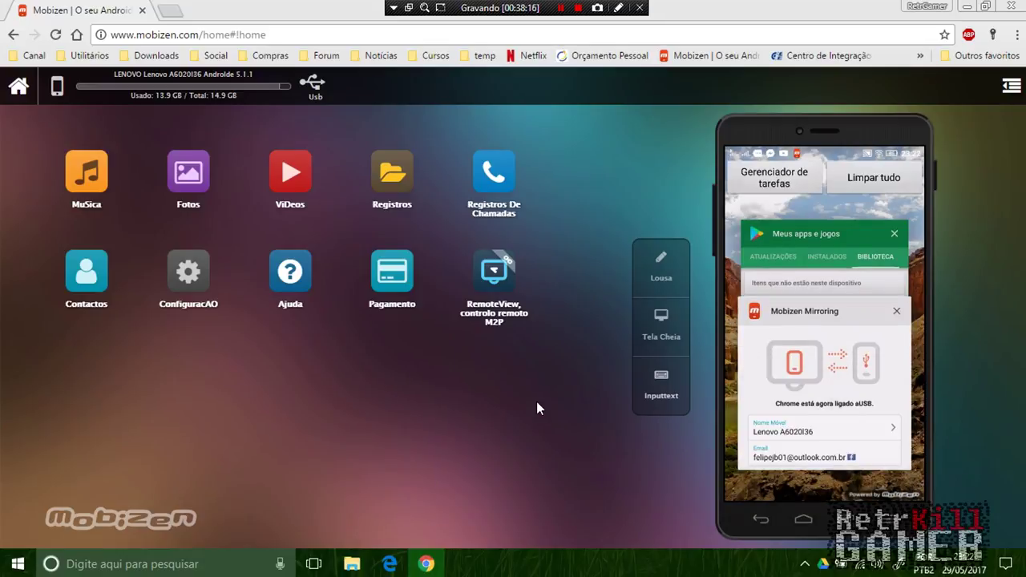
# Step: Switch to File Explorer and permanently delete the data and texdb folders from the phone's com.rockstargames.gtasa/files folder
pyautogui.moveTo(354, 567)
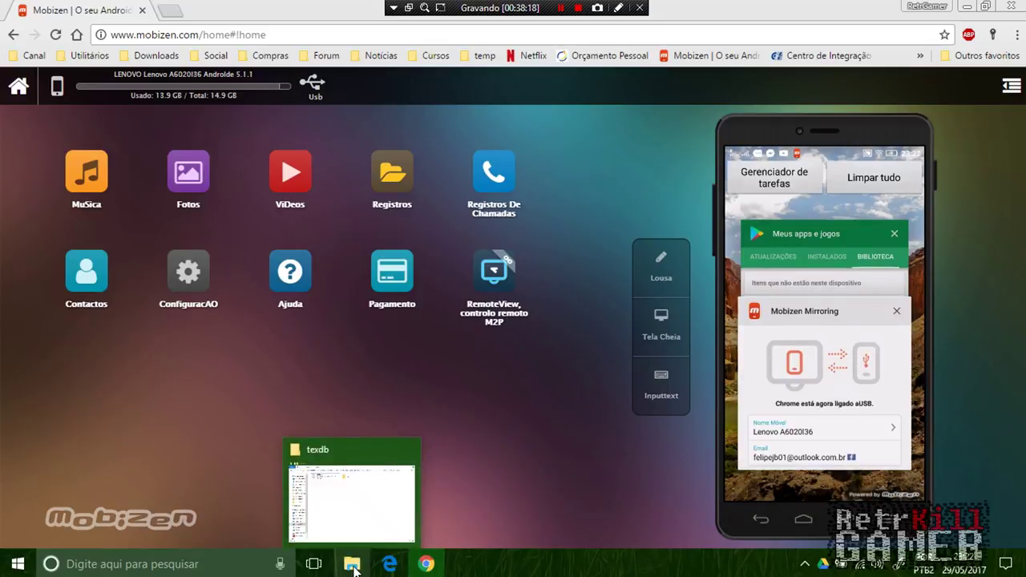
pyautogui.click(349, 521)
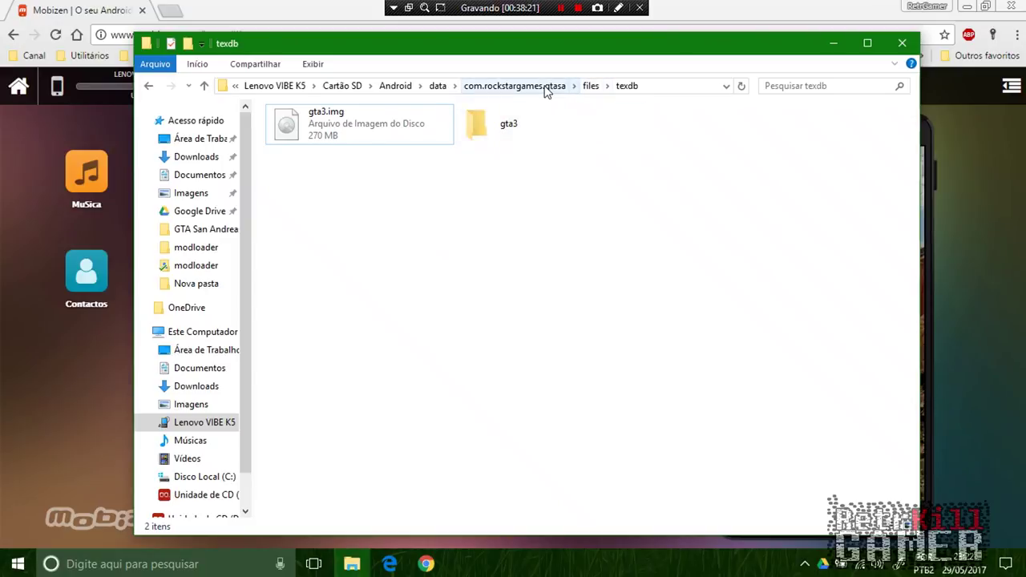
pyautogui.click(607, 86)
pyautogui.click(591, 86)
pyautogui.moveTo(647, 239); pyautogui.dragTo(273, 90)
pyautogui.press('Delete')
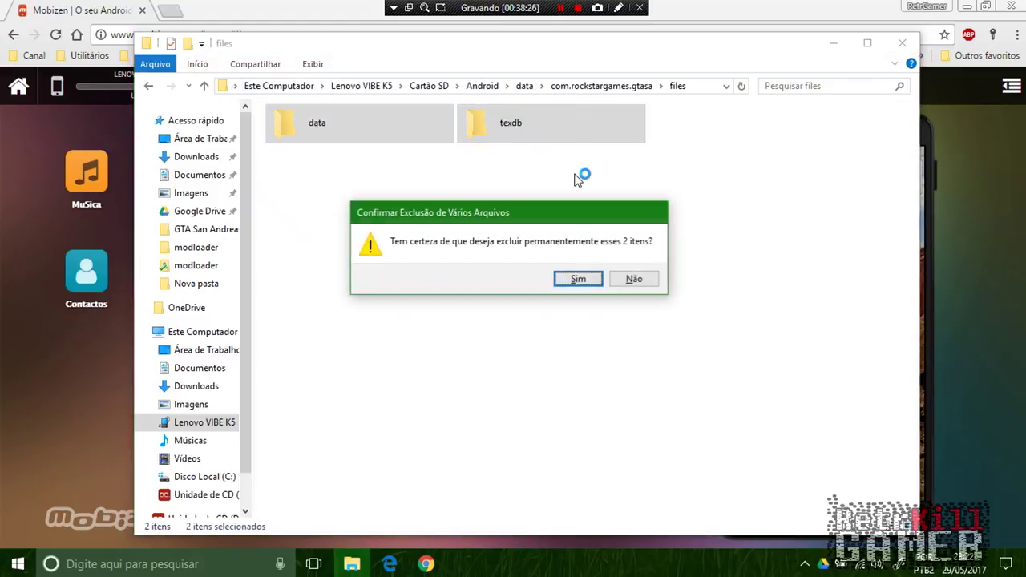
pyautogui.press('Return')
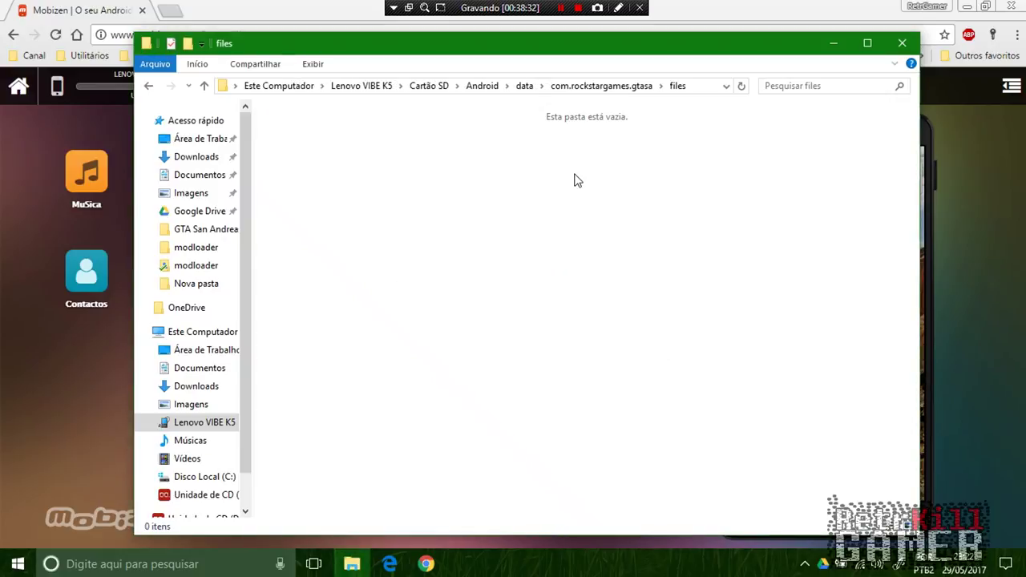
# Step: Minimize the phone's files window and start a new GTA San Andreas game on the mirrored phone
pyautogui.click(830, 47)
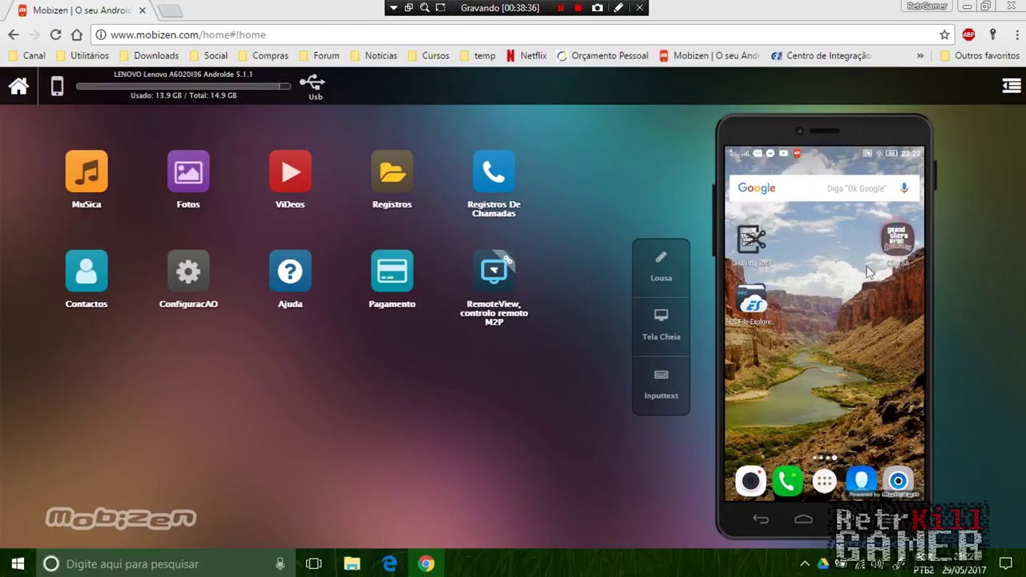
pyautogui.click(834, 387)
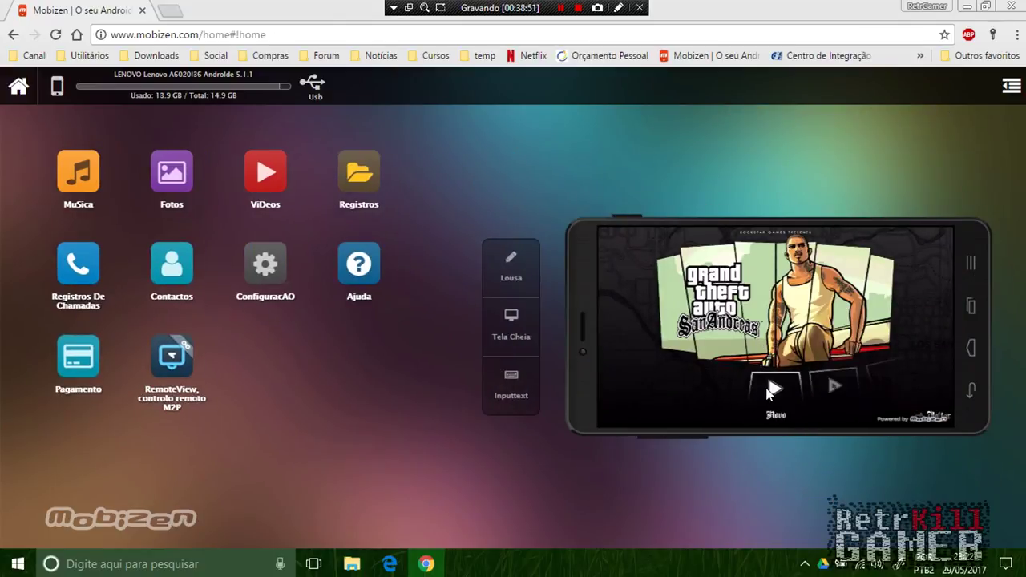
pyautogui.click(768, 391)
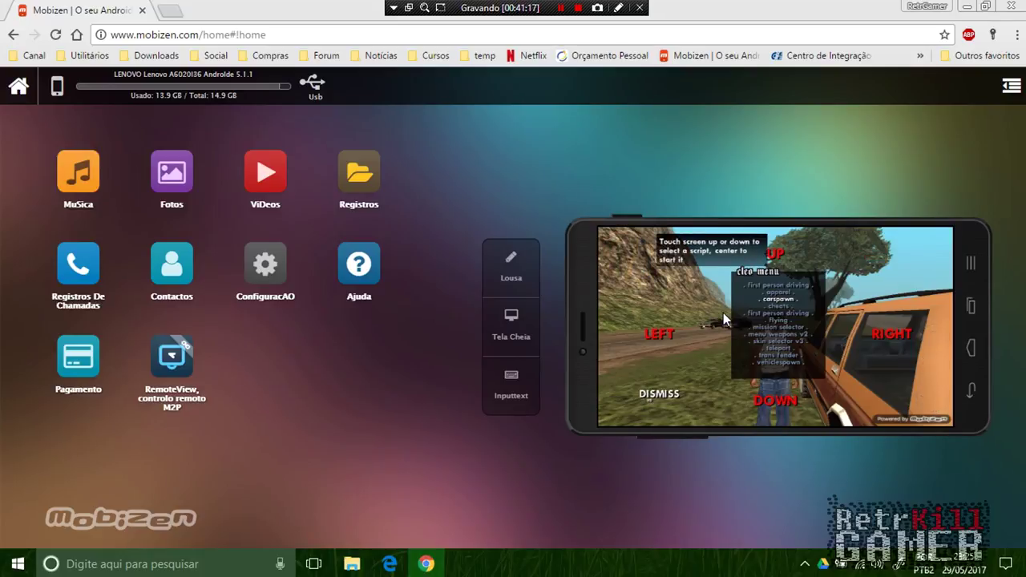
# Step: Use carspawn in the CLEO menu to browse the vehicle models up to 428, and pause the game
pyautogui.click(724, 319)
pyautogui.click(724, 319)
pyautogui.click(724, 319)
pyautogui.click(724, 319)
pyautogui.click(724, 319)
pyautogui.click(724, 319)
pyautogui.click(724, 319)
pyautogui.click(724, 319)
pyautogui.click(724, 319)
pyautogui.click(724, 319)
pyautogui.click(724, 319)
pyautogui.click(724, 319)
pyautogui.click(724, 319)
pyautogui.click(724, 319)
pyautogui.click(724, 319)
pyautogui.click(724, 319)
pyautogui.click(724, 319)
pyautogui.click(724, 319)
pyautogui.click(724, 319)
pyautogui.click(724, 319)
pyautogui.click(724, 319)
pyautogui.click(724, 319)
pyautogui.click(724, 319)
pyautogui.click(724, 319)
pyautogui.click(724, 319)
pyautogui.click(724, 319)
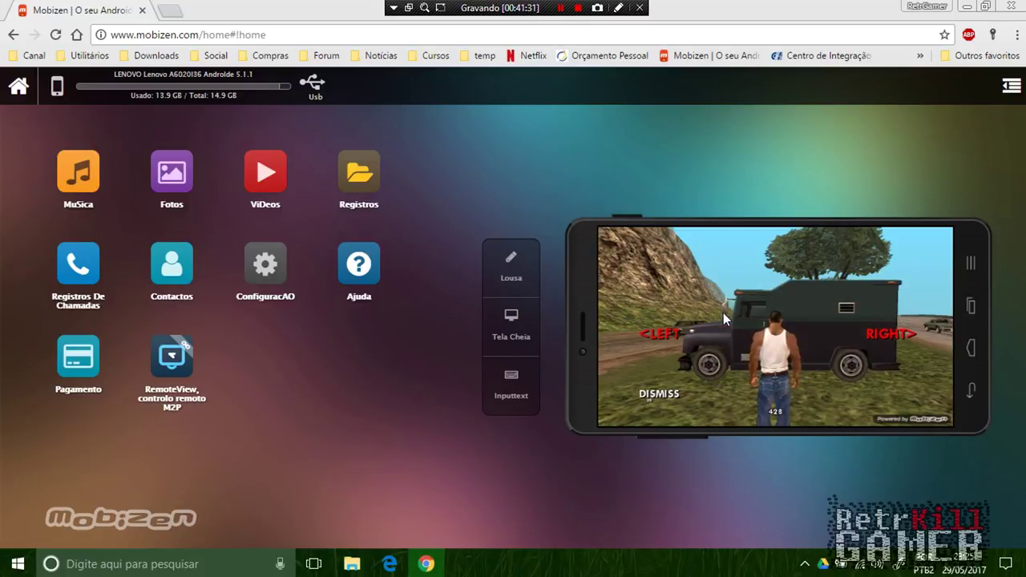
pyautogui.press('Escape')
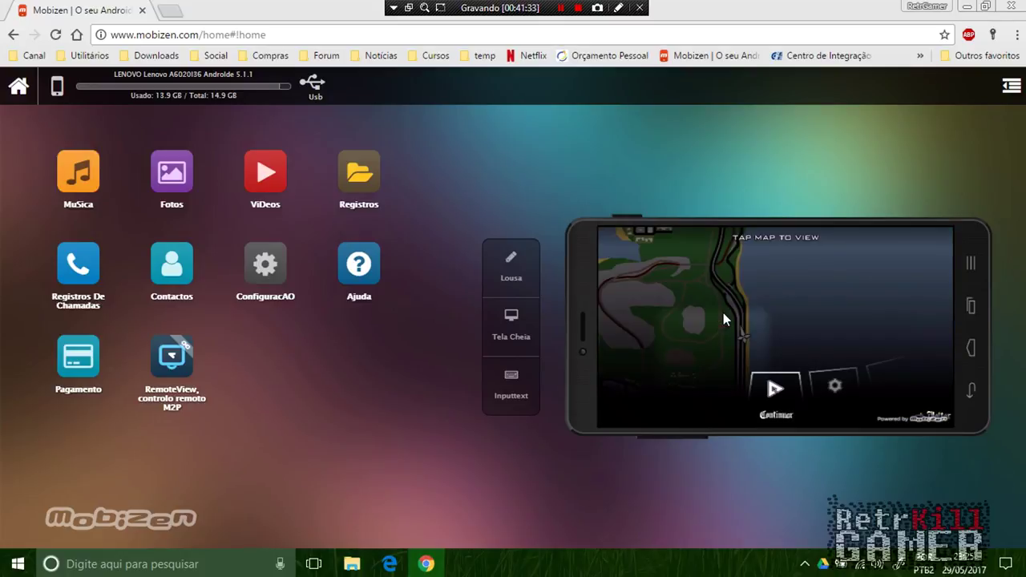